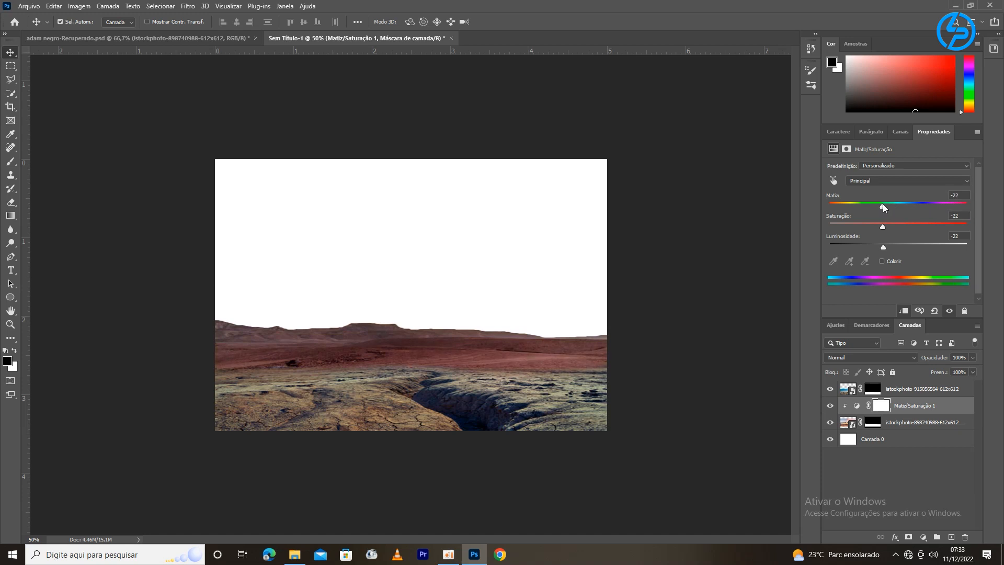
- Try hue +12, saturation -22 and lightness -25 on the Hue/Saturation adjustment of the desert layer
left_click_drag(883, 248, 896, 247)
mouse_move(883, 227)
left_mouse_down()
mouse_move(917, 228)
mouse_move(878, 226)
left_mouse_up()
left_click_drag(896, 248, 881, 248)
left_click_drag(955, 208, 881, 247)
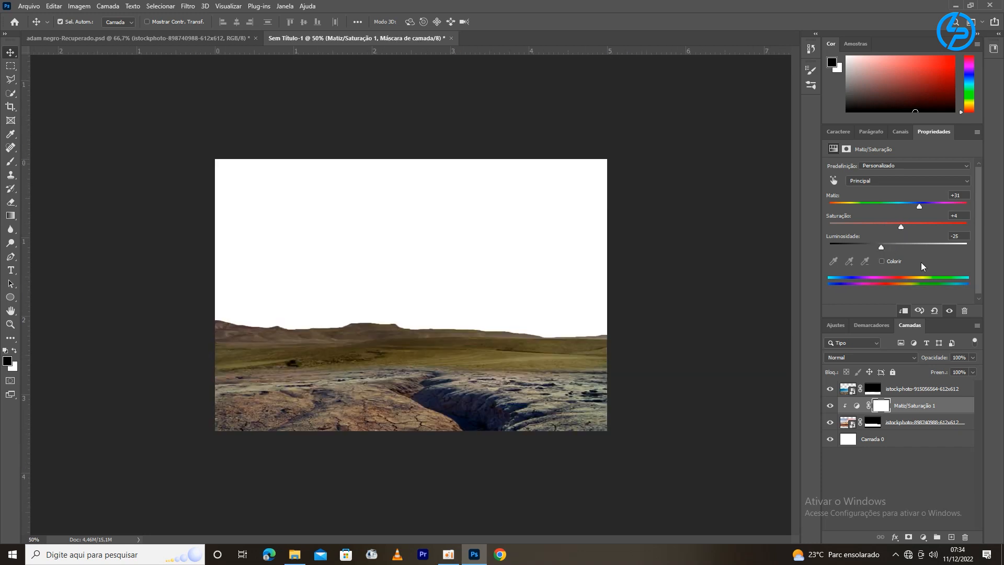
left_click_drag(919, 206, 906, 215)
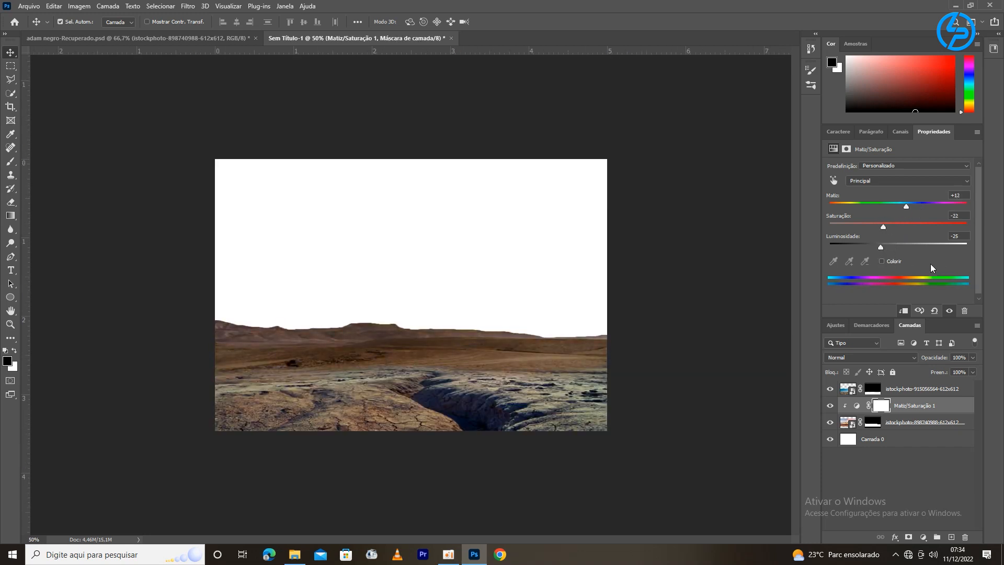
- Try a more muted desert with hue +19, saturation -31 and lightness -19, checking it at different zoom levels
key("ctrl+minus")
key("ctrl+minus")
key("ctrl+plus")
left_click_drag(880, 246, 885, 246)
key("ctrl+minus")
key("ctrl+minus")
key("ctrl+plus")
key("ctrl+plus")
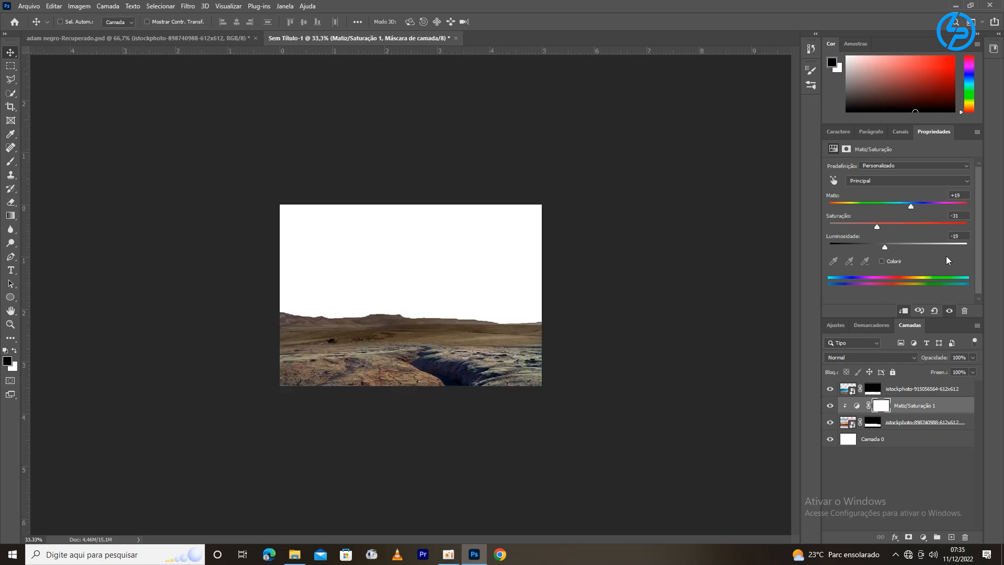
key("ctrl")
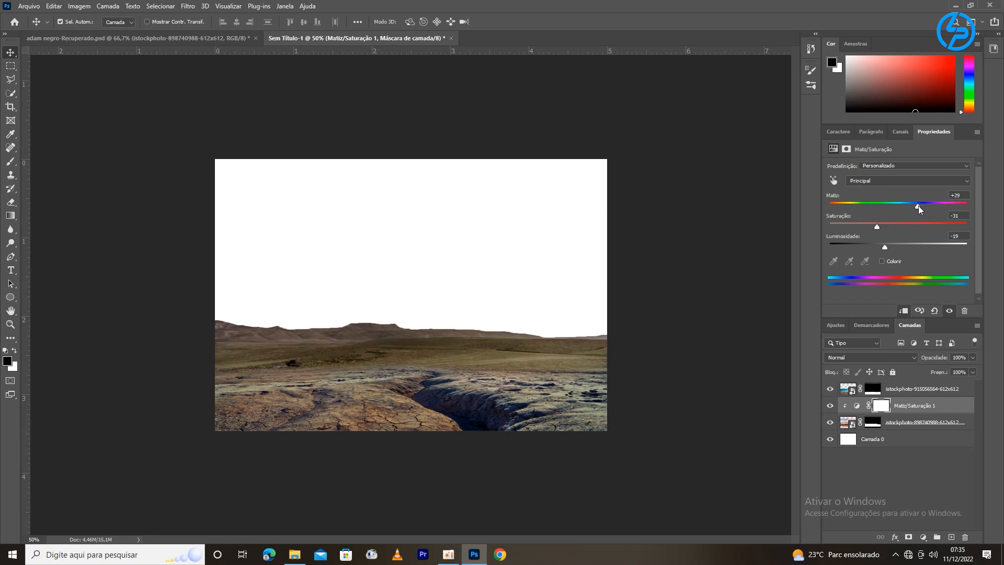
- Gray out the distant desert by setting its Hue/Saturation adjustment to hue 0, saturation -76 and lightness -22
left_click_drag(889, 246, 882, 247)
left_click_drag(918, 206, 912, 207)
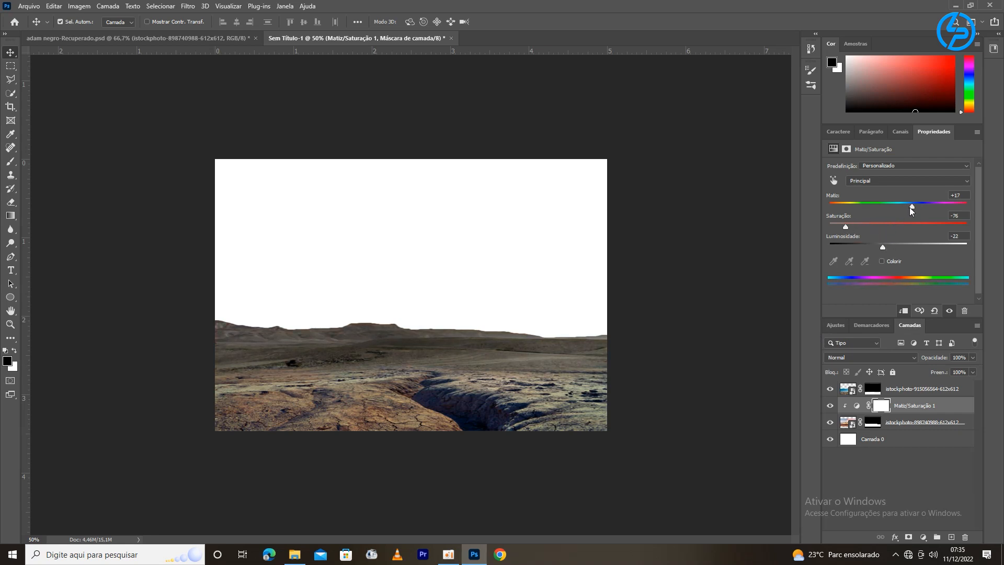
key("ctrl+minus")
key("ctrl+minus")
key("ctrl+minus")
key("ctrl+plus")
key("ctrl+plus")
key("ctrl+plus")
- Copy the orange sunset image from the adam negro document into Sem Título-1 and place its layer directly above Camada 0
left_click(152, 38)
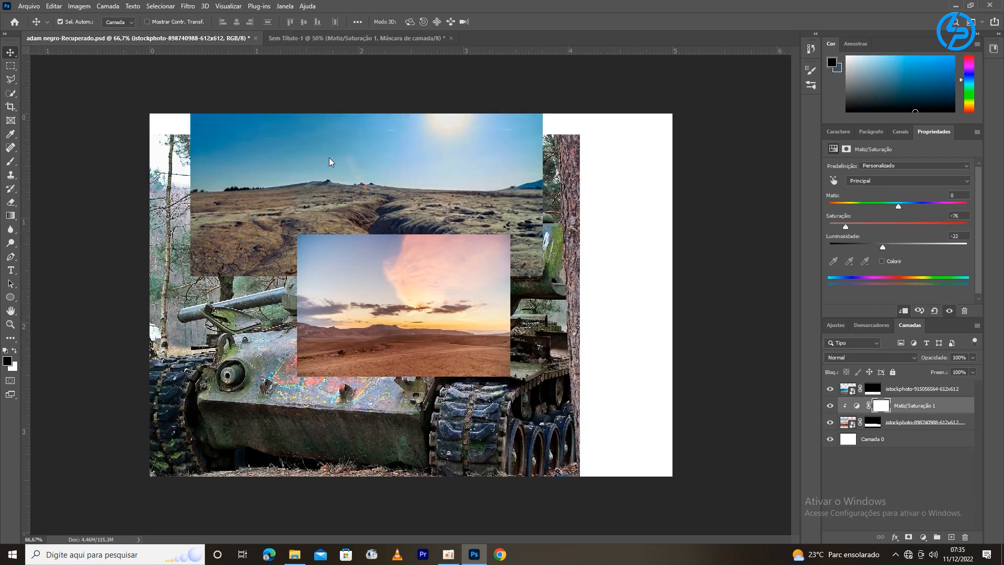
scroll(883, 484, "down", 3)
left_click(831, 473)
left_click_drag(411, 333, 415, 295)
left_click_drag(881, 406, 882, 448)
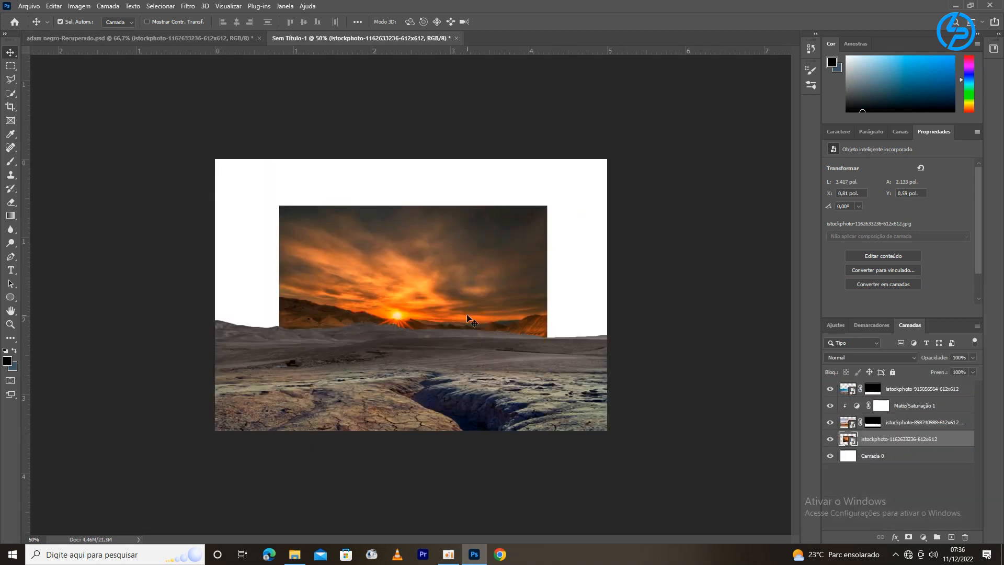
- Enlarge the sunset image to about 5.24 × 3.27 in so it spans the canvas width behind the desert
key("ctrl+t")
left_click_drag(277, 304, 204, 304)
left_click_drag(547, 303, 612, 283)
left_click_drag(405, 162, 405, 158)
left_click_drag(344, 327, 348, 350)
key("Return")
key("ctrl+z")
left_click(872, 445)
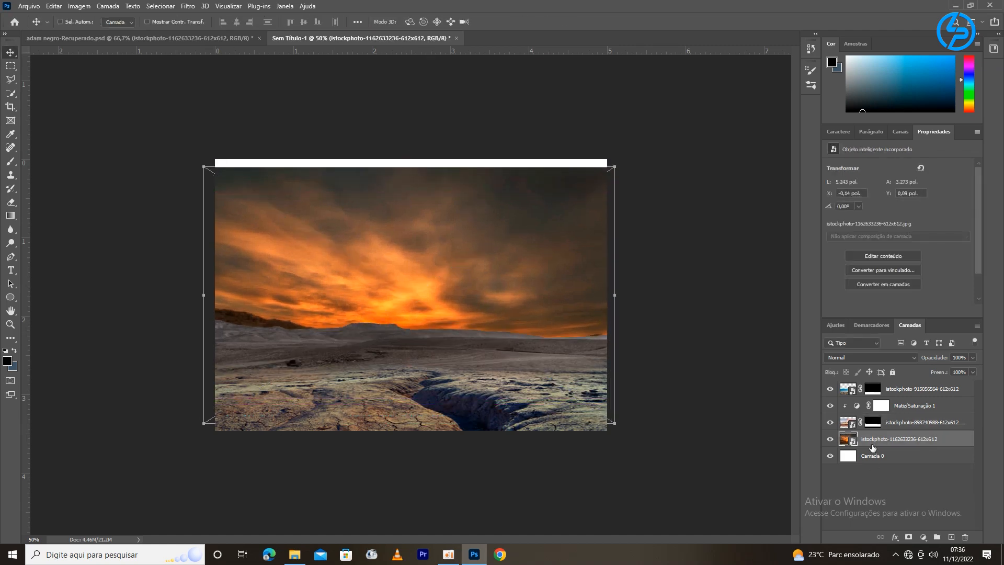
- Stretch the sunset image to about 5.32 × 3.92 in to cover the whole sky and rotate it about -1.17°
key("ctrl+t")
left_click_drag(393, 291, 396, 307)
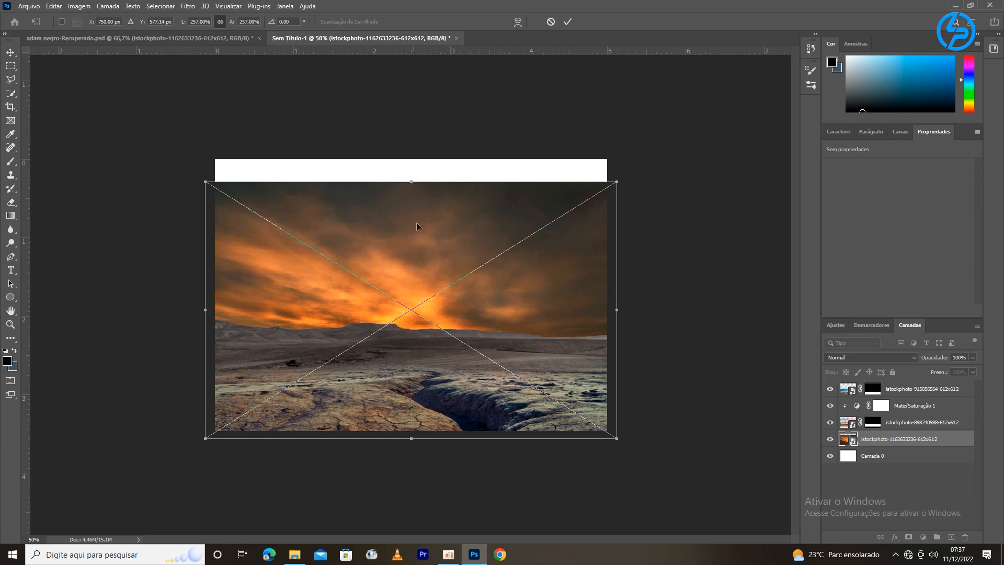
left_click_drag(411, 181, 411, 159)
left_click_drag(411, 438, 411, 450)
left_click_drag(640, 464, 644, 458)
left_click_drag(408, 159, 408, 153)
key("Return")
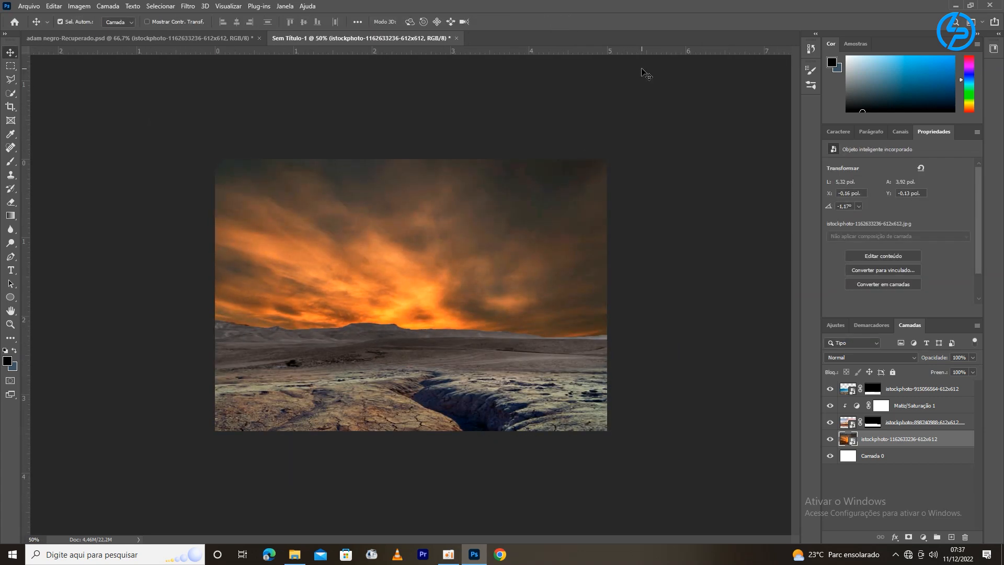
- Add a slightly darkening Curves adjustment above Matiz/Saturação 1 and clip it to the distant desert layer
left_click(917, 411)
left_click(923, 538)
left_click(878, 421)
left_click_drag(912, 243, 910, 250)
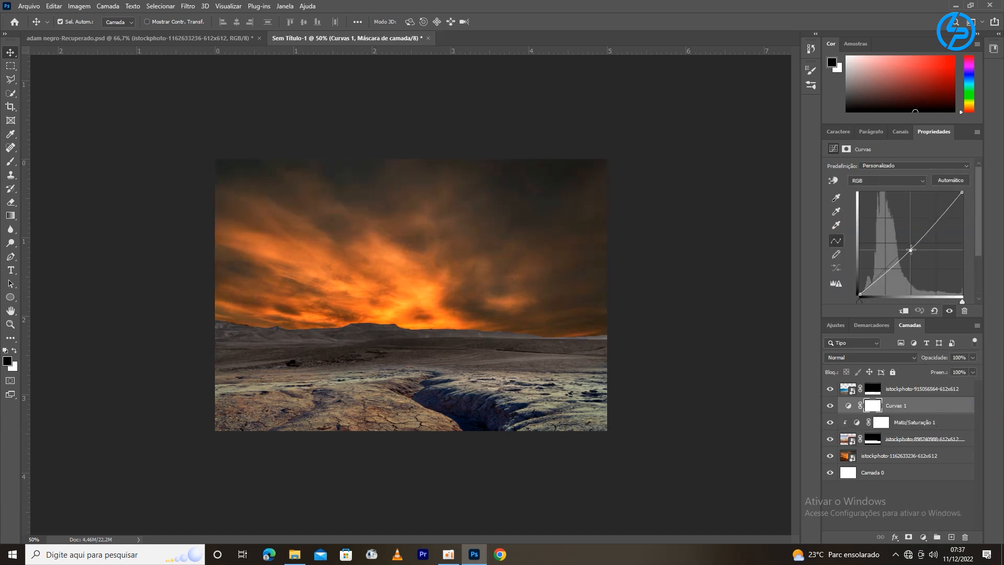
left_click(830, 389)
left_click(853, 410)
left_click(903, 311)
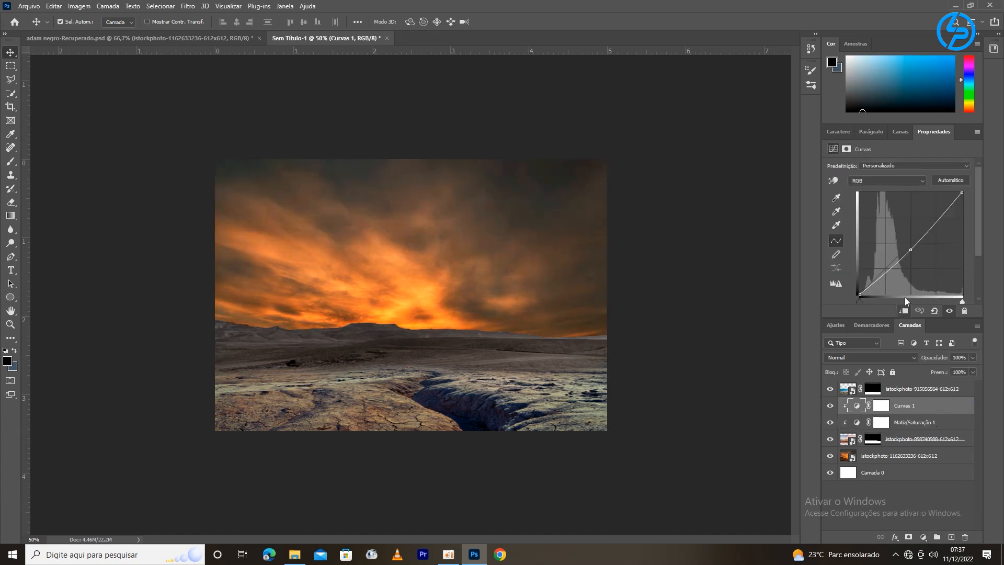
- Softly paint on the Curvas 1 mask with a 237 px brush at 13% opacity
key("b")
left_click(76, 21)
left_click(881, 405)
left_click(75, 22)
left_click_drag(101, 55, 109, 56)
left_click_drag(214, 27, 203, 29)
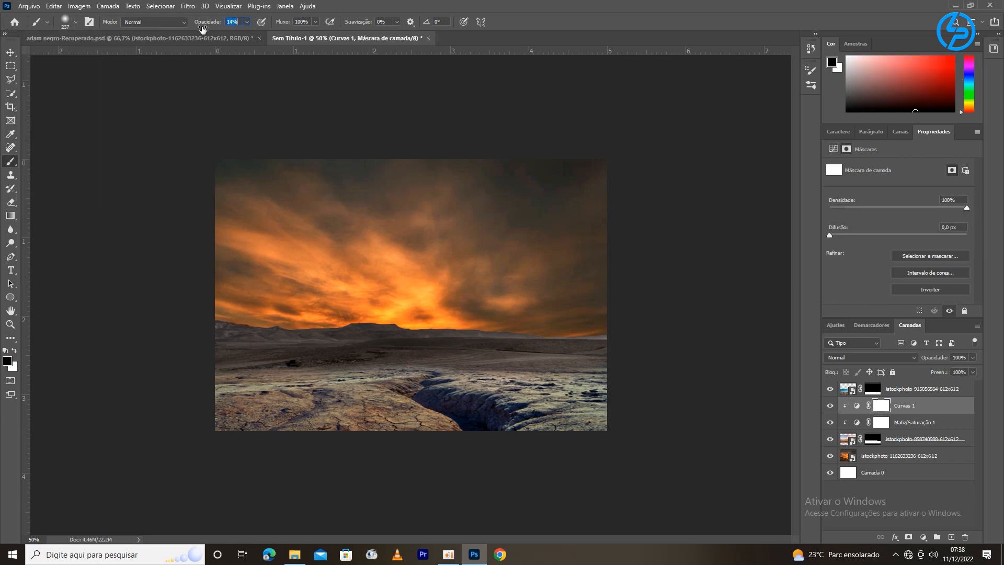
key("ctrl+minus")
key("ctrl+plus")
left_click(920, 388)
left_click(923, 537)
left_click(936, 398)
left_click(903, 311)
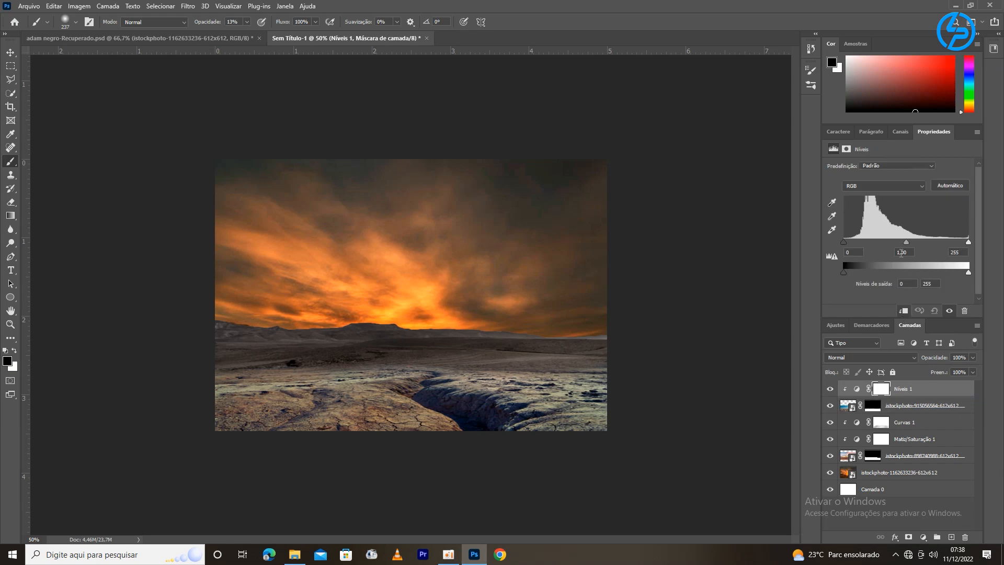
key("ctrl+z")
key("ctrl+z")
- Darken the cracked foreground layer istockphoto-915056564 with a clipped Curves adjustment, pulling the midtones down
left_click(923, 537)
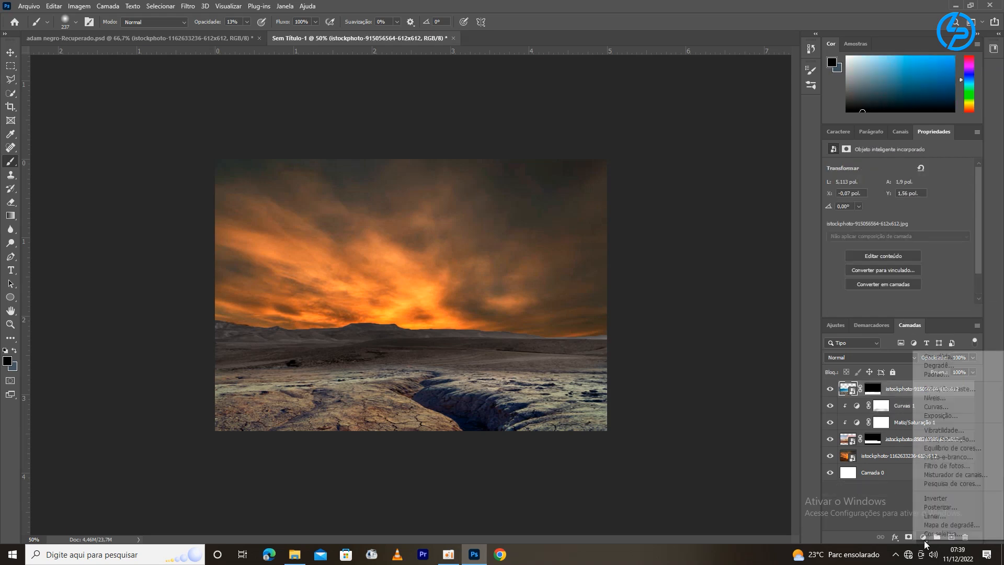
left_click(933, 409)
left_click(903, 311)
left_click_drag(914, 270, 910, 258)
key("ctrl+minus")
key("ctrl+plus")
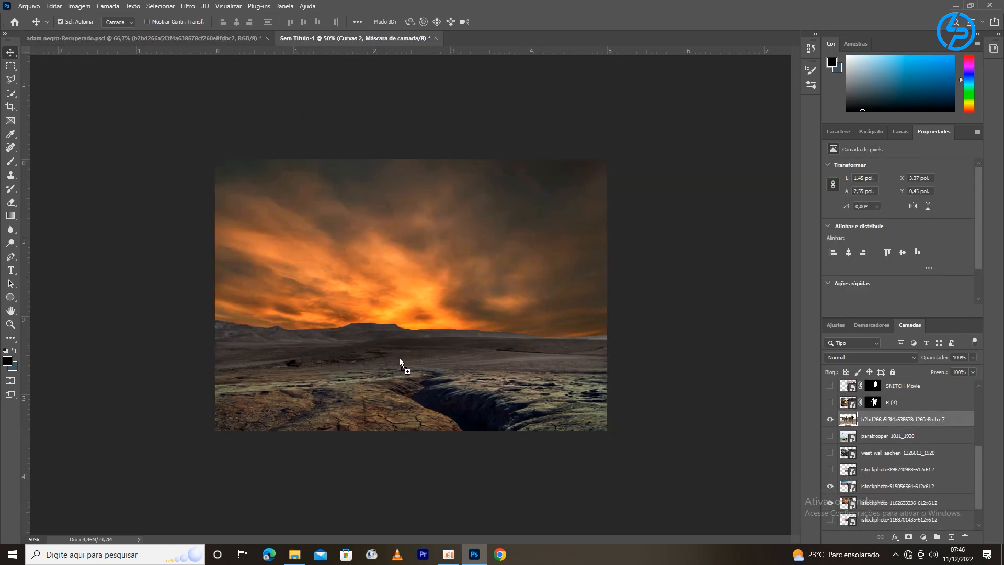
- Place the cut-out soldier aiming a rifle in Sem Título-1 as a smart object with a layer mask
left_click_drag(399, 365, 383, 289)
key("ctrl+plus")
key("ctrl+plus")
key("ctrl+plus")
key("ctrl+plus")
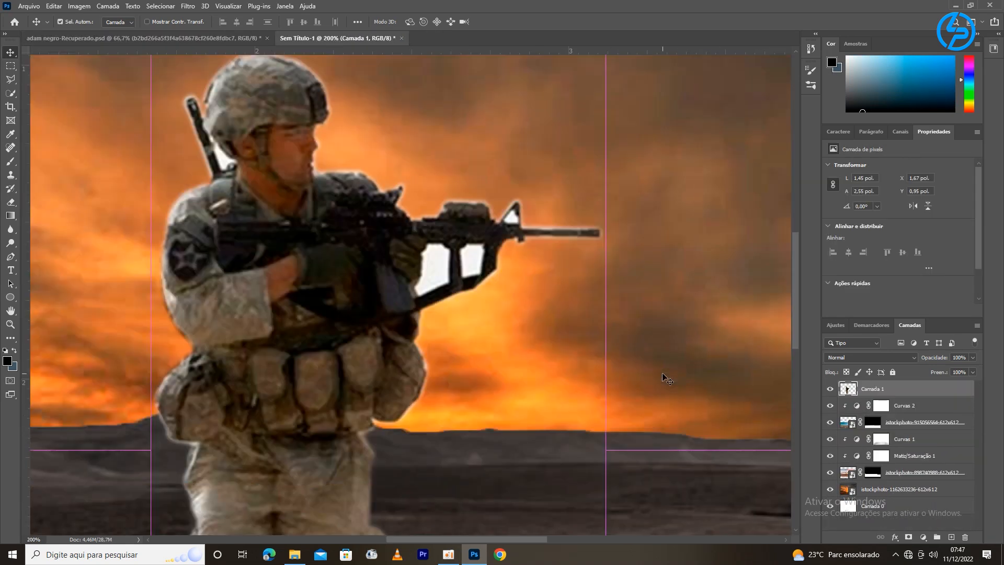
right_click(932, 395)
left_click(868, 251)
left_click(909, 537)
- Mask out the leftover white gaps around the soldier's rifle and helmet with a small hard round brush at 100% opacity
key("b")
left_click(76, 22)
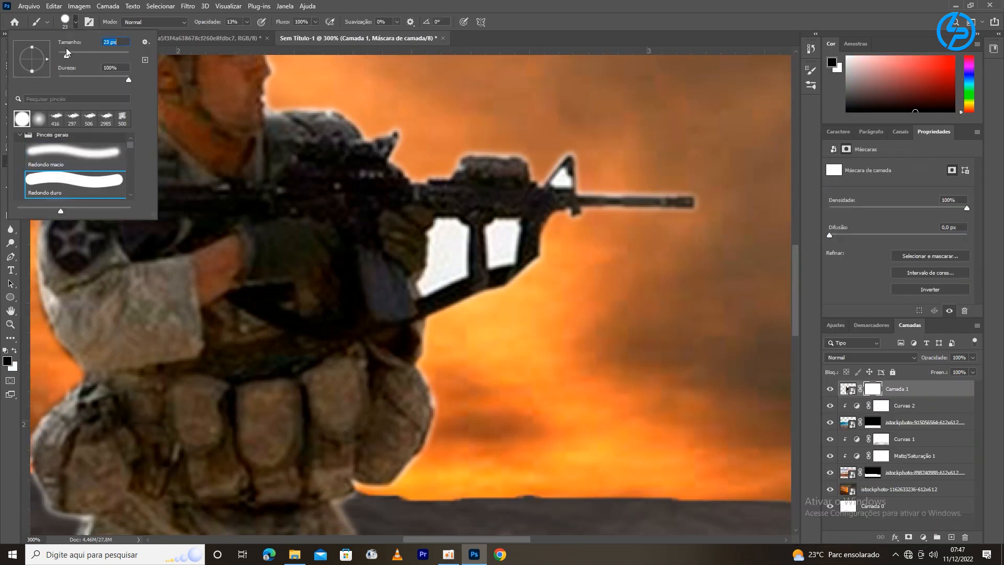
left_click_drag(202, 24, 251, 24)
left_click(76, 21)
left_click_drag(68, 55, 61, 56)
left_click(487, 332)
key("ctrl+plus")
key("ctrl+plus")
key("ctrl+plus")
mouse_move(501, 149)
left_mouse_down()
mouse_move(465, 153)
mouse_move(451, 172)
mouse_move(436, 284)
mouse_move(489, 263)
mouse_move(518, 201)
mouse_move(498, 159)
mouse_move(444, 273)
mouse_move(498, 240)
mouse_move(484, 168)
left_mouse_up()
mouse_move(617, 170)
left_mouse_down()
mouse_move(612, 230)
mouse_move(567, 168)
mouse_move(601, 221)
mouse_move(586, 189)
left_mouse_up()
left_click_drag(724, 181, 532, 359)
left_click_drag(532, 244, 509, 250)
mouse_move(223, 314)
left_mouse_down()
mouse_move(513, 422)
mouse_move(473, 392)
mouse_move(486, 400)
left_mouse_up()
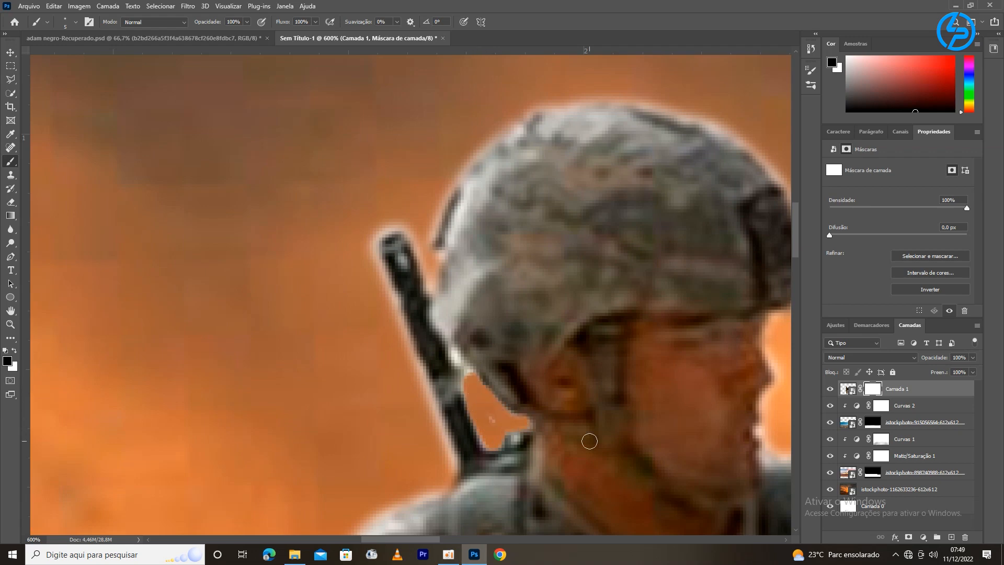
- Scale the soldier down and stand him on the rocky ground to the left of the crevice
key("ctrl+0")
key("ctrl+minus")
key("ctrl+t")
left_click_drag(346, 233, 378, 289)
left_click_drag(399, 317, 352, 348)
key("Return")
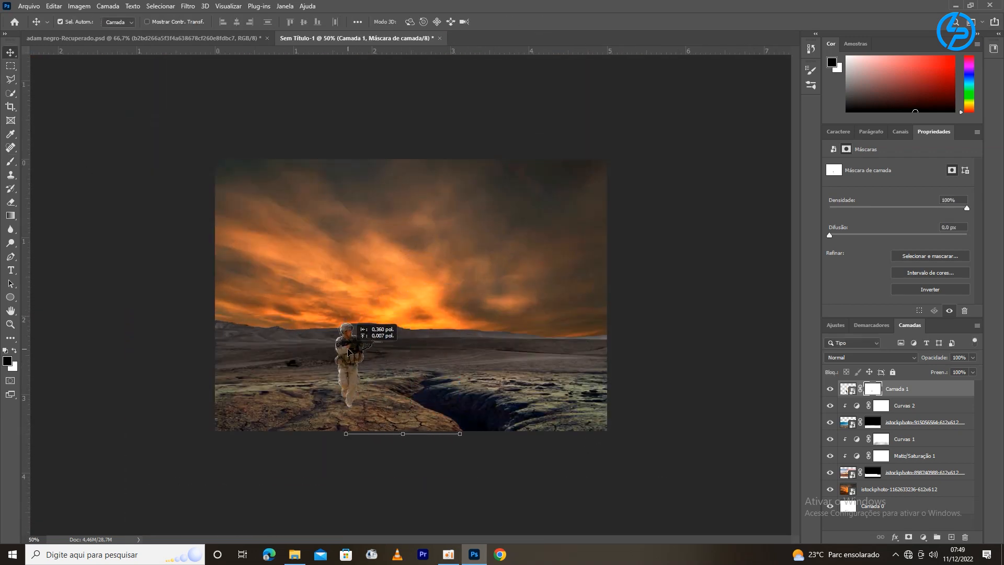
- Refine the soldier's mask edge with 9% contrast and a -30% edge shift, and move him slightly toward the crevice
double_click(874, 390)
scroll(425, 343, "up", 4)
left_click_drag(424, 343, 576, 303)
left_click_drag(852, 397, 837, 398)
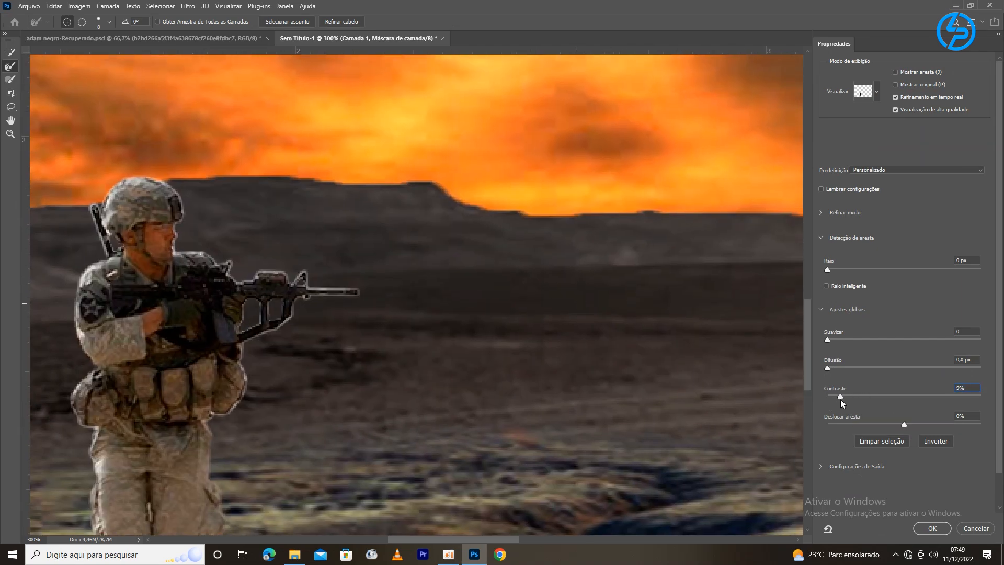
left_click_drag(884, 425, 881, 423)
key("Return")
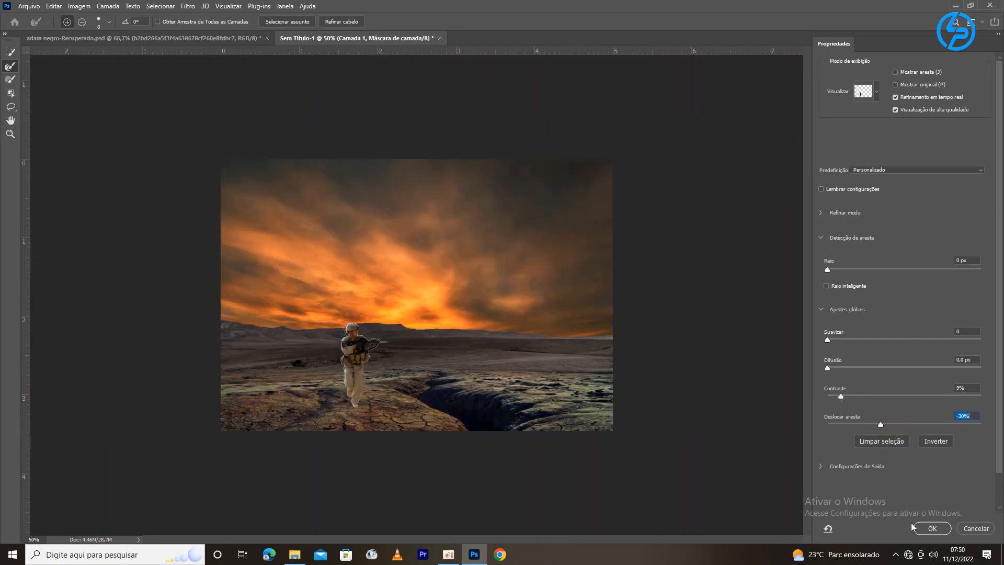
left_click_drag(376, 383, 398, 384)
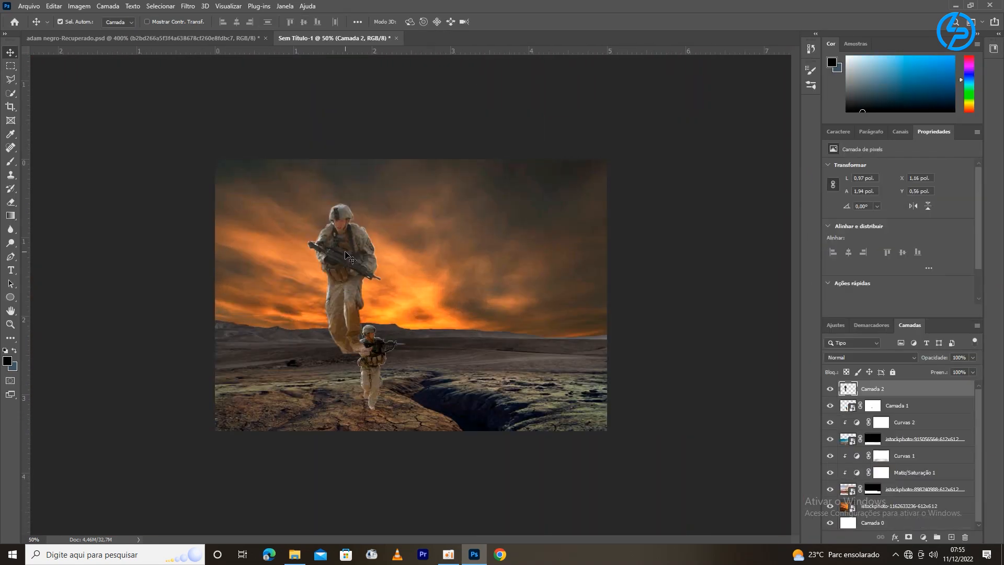
- Lower the second soldier onto the ground, convert his layer to a smart object and add a layer mask
left_click_drag(359, 257, 320, 301)
right_click(929, 388)
left_click(853, 247)
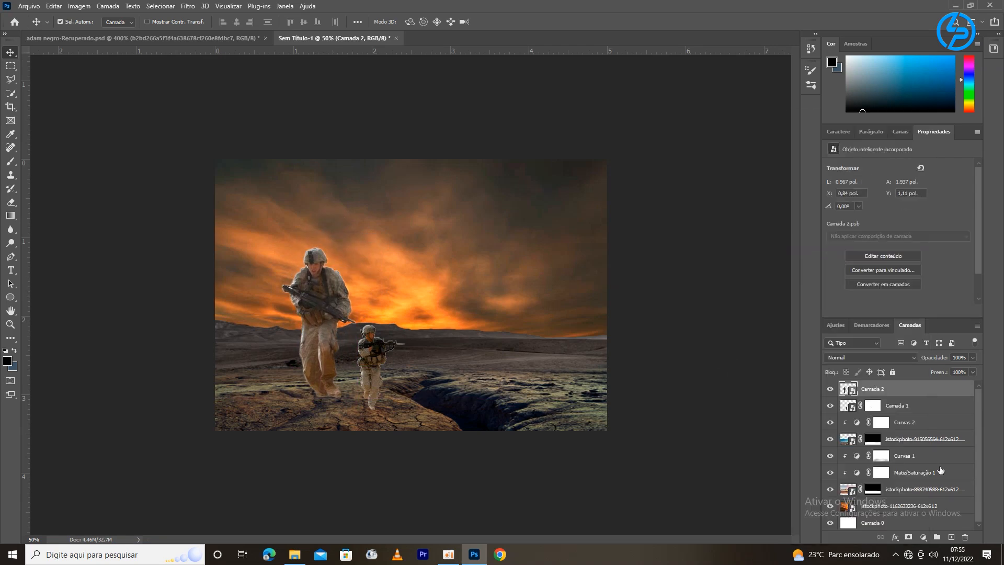
left_click(909, 537)
- Examine the second soldier's cut-out edges and rifle up close
key("ctrl+plus")
key("ctrl+plus")
key("ctrl+plus")
key("ctrl+plus")
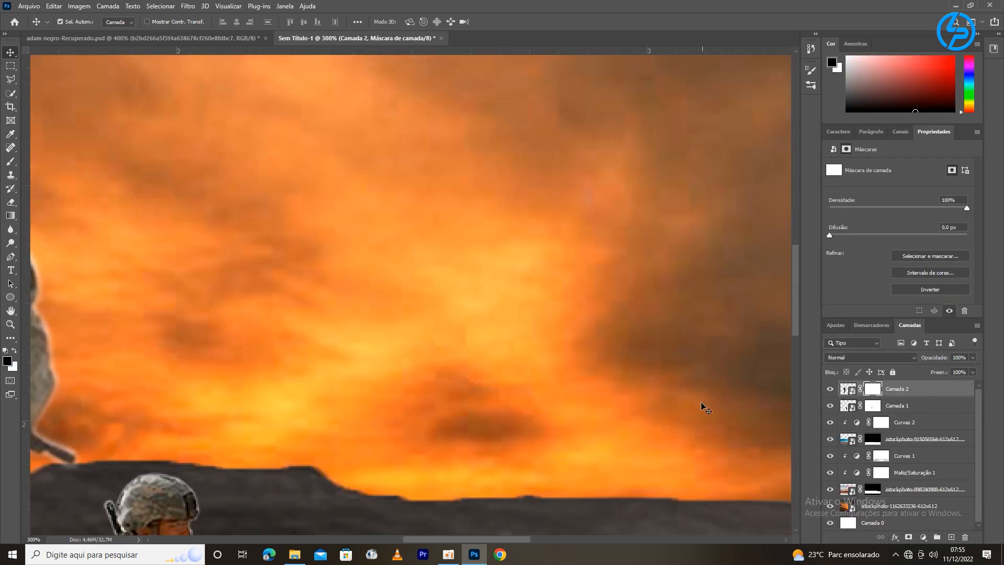
left_click_drag(130, 313, 701, 251)
left_click(10, 161)
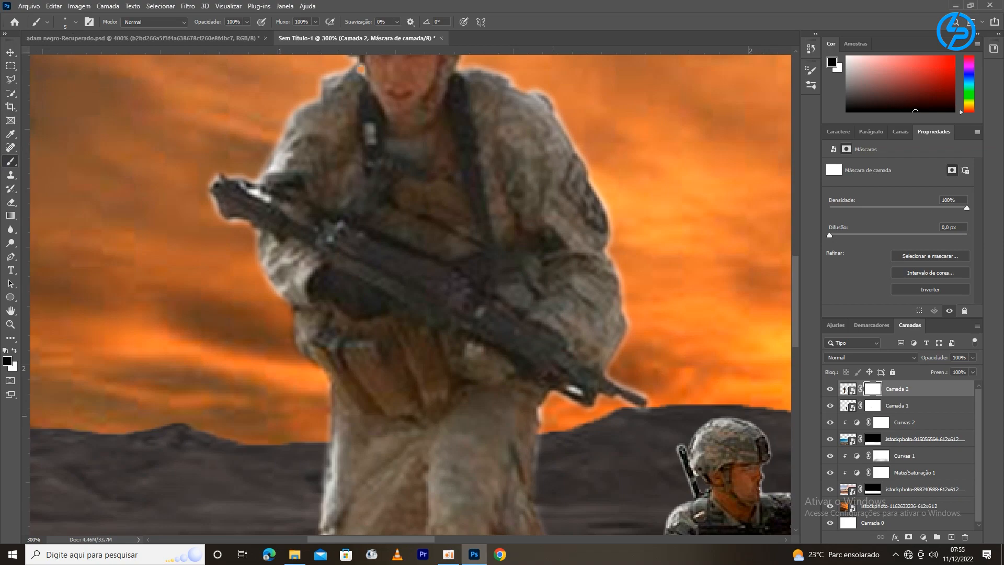
key("ctrl+minus")
key("ctrl+minus")
key("ctrl+minus")
key("ctrl+minus")
key("ctrl+minus")
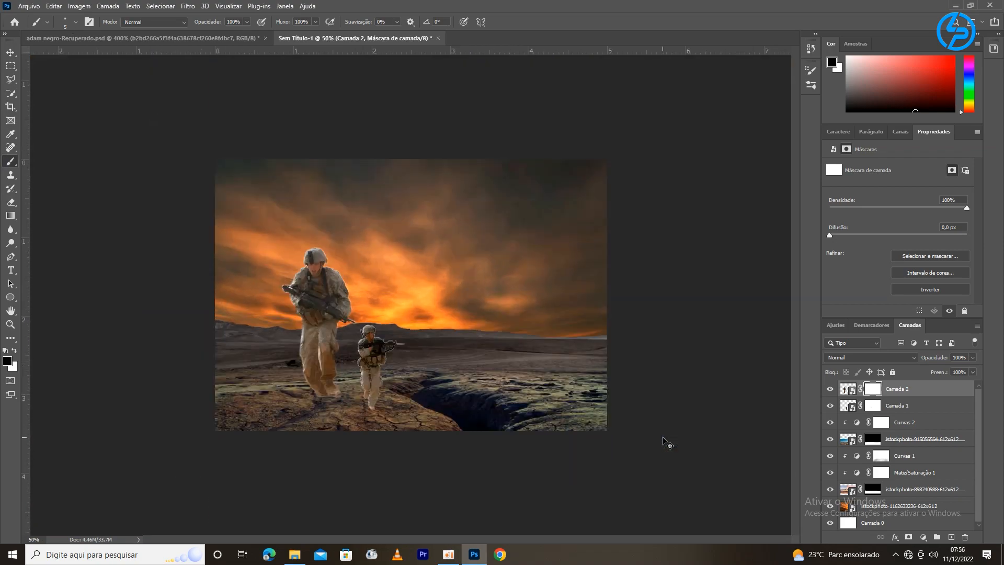
- Refine the second soldier's mask with a -34% edge shift and slightly raised contrast
key("ctrl+alt+r")
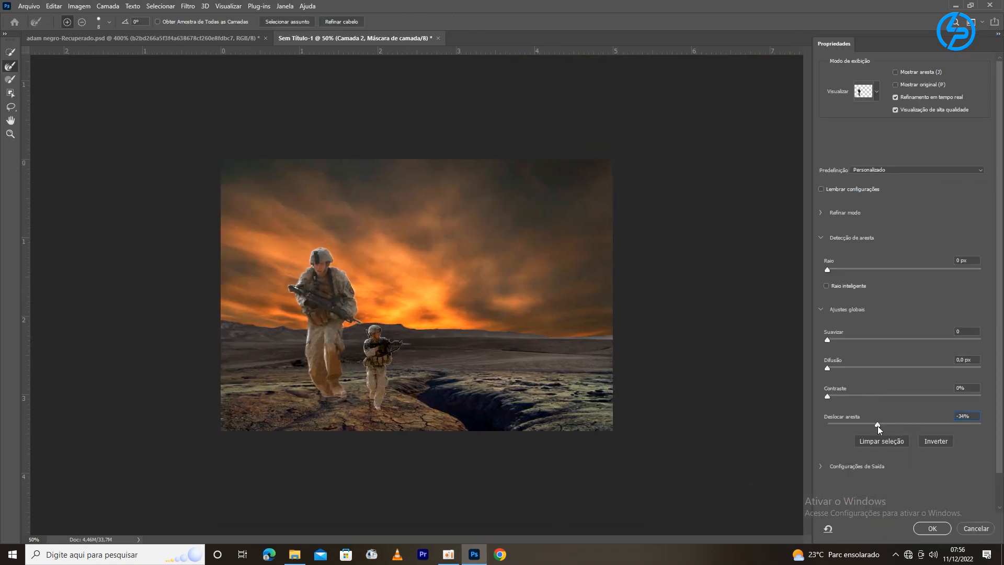
left_click(843, 397)
left_click(932, 528)
- Scale the second soldier down to about 48% so he matches the first soldier's height
key("v")
key("ctrl+t")
left_click_drag(282, 245, 320, 325)
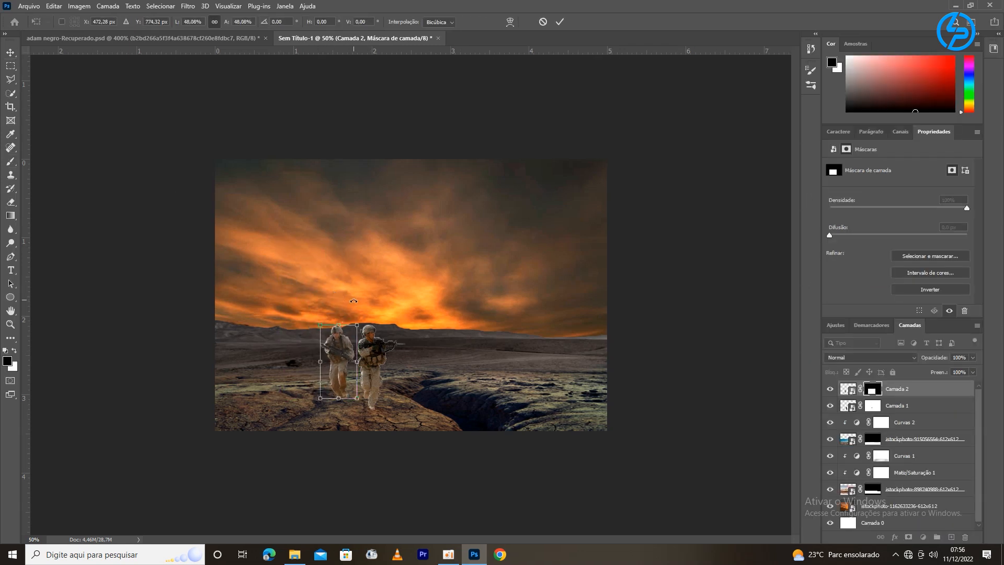
left_click(559, 26)
- Reposition both soldiers, moving the first one closer to the crevice and adjusting the second one beside him
mouse_move(371, 366)
left_mouse_down()
mouse_move(390, 366)
mouse_move(382, 375)
left_mouse_up()
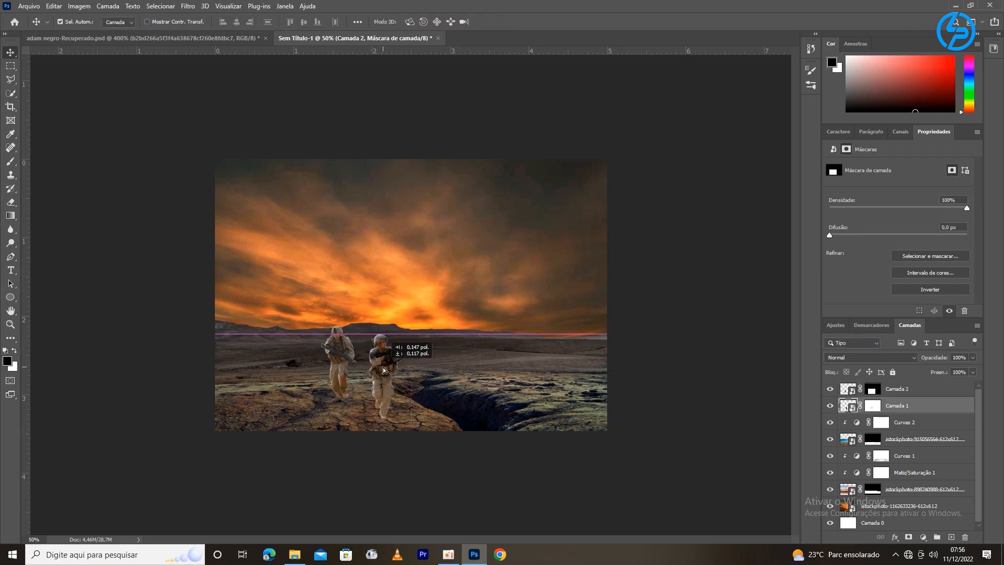
left_click(341, 364)
key("ctrl+t")
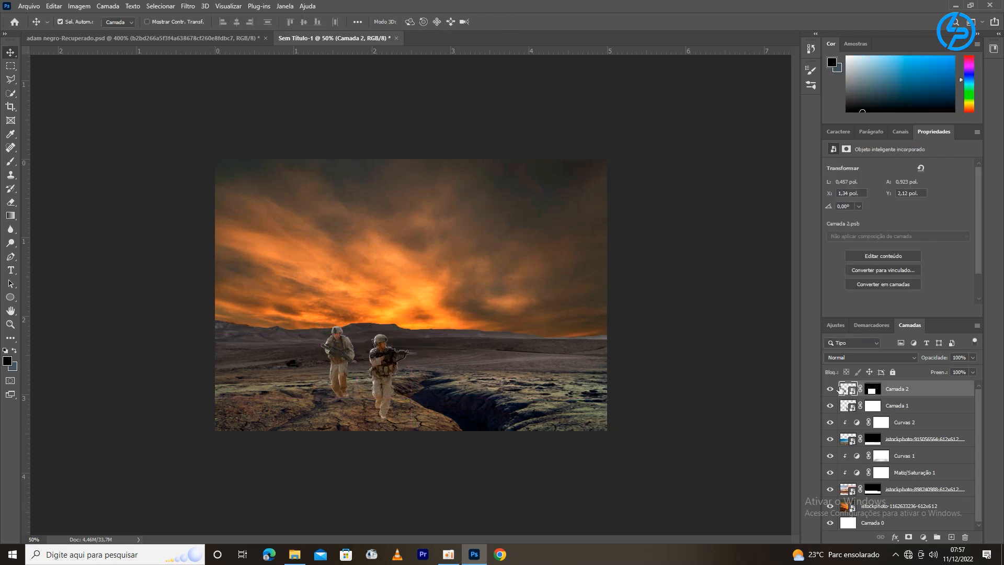
left_click_drag(343, 352, 384, 374)
key("Return")
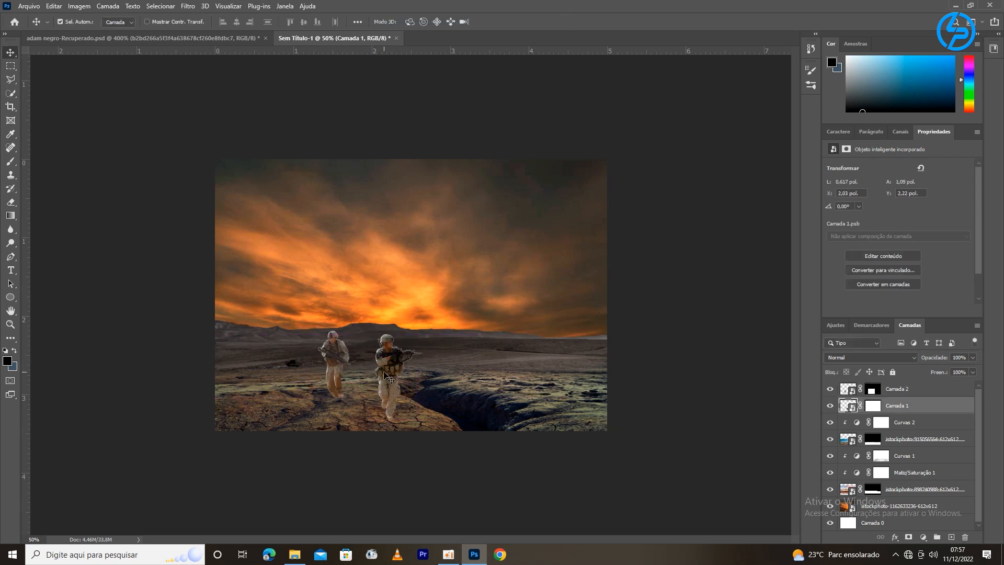
- Resize the soldier near the crevice to about 0.63 × 1.10 in and move him slightly up
key("ctrl+t")
left_click_drag(371, 329, 368, 316)
left_click_drag(386, 344, 377, 329)
left_click_drag(384, 364, 384, 359)
left_click_drag(374, 324, 378, 329)
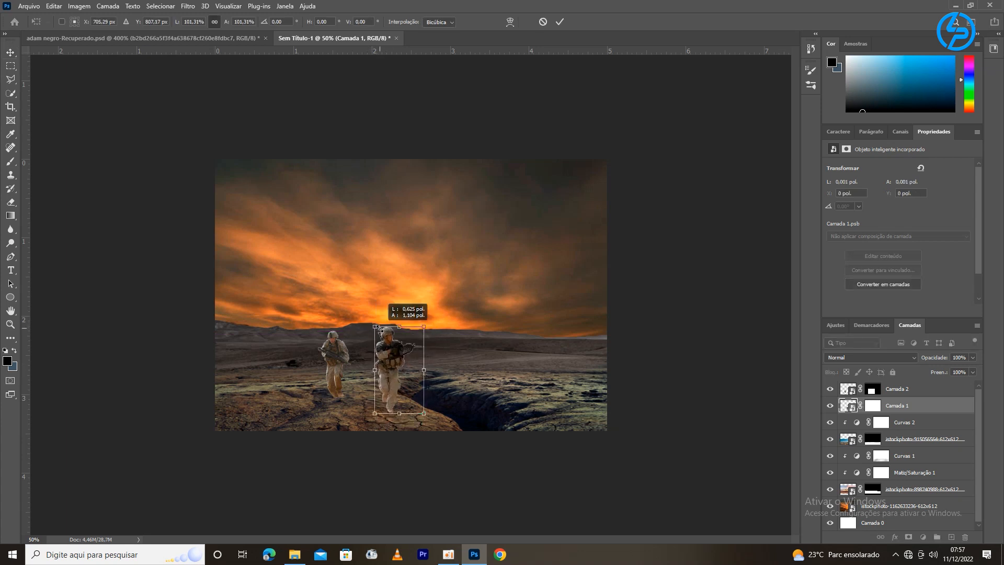
left_click(559, 21)
left_click(331, 381)
key("ctrl+minus")
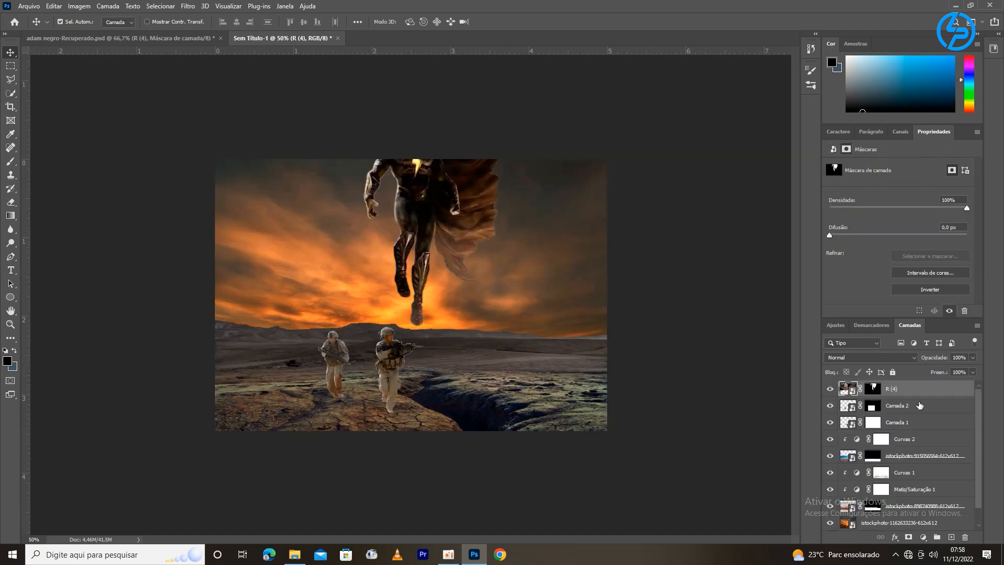
- Move the R (4) hero layer below the two soldier layers and scale the hero down to about 33%
left_click_drag(920, 406, 923, 424)
key("ctrl+t")
left_click_drag(417, 332, 417, 286)
left_click_drag(389, 169, 395, 243)
left_click_drag(256, 186, 340, 236)
left_click_drag(466, 304, 384, 274)
left_click_drag(259, 327, 316, 292)
left_click_drag(424, 243, 389, 261)
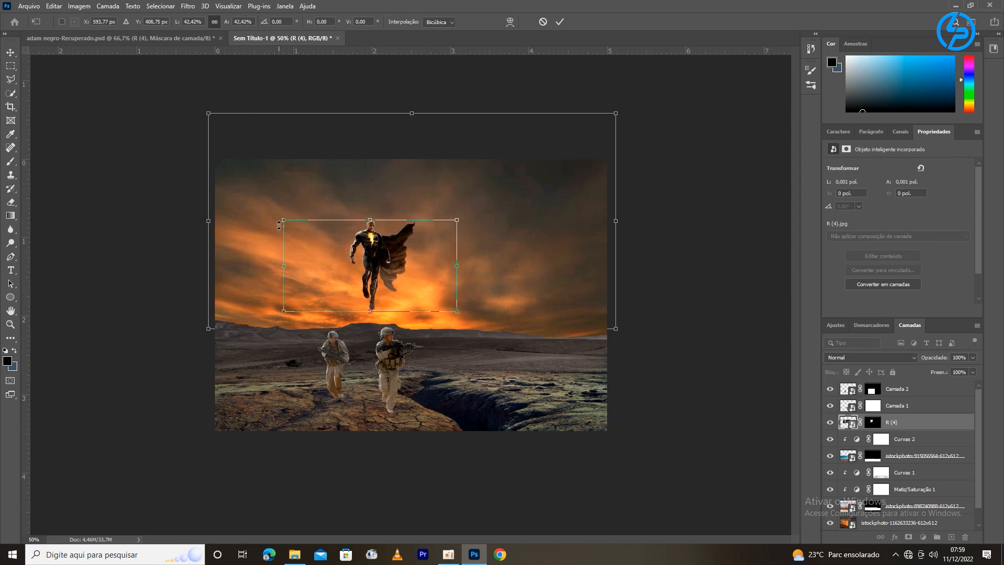
left_click_drag(284, 220, 319, 237)
- Try the hero flipped horizontally over the darker right part of the sky, and undo the flip
left_click_drag(396, 262, 527, 267)
left_click(53, 5)
mouse_move(68, 244)
left_click(271, 427)
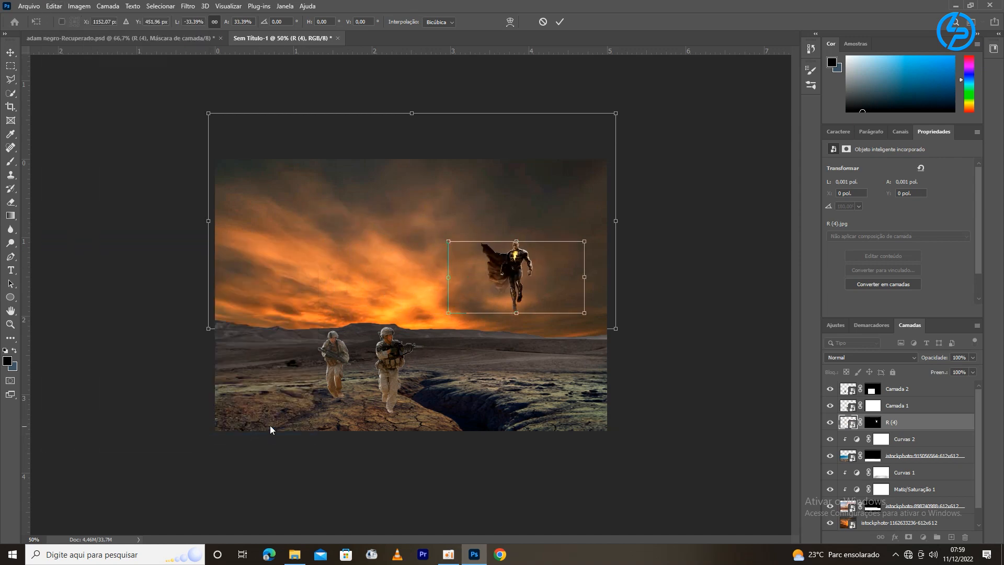
key("ctrl+z")
- Place the hero above the soldiers in front of the sunset and enlarge his layer to about 1.84 × 0.97 in
left_click_drag(517, 281, 365, 270)
left_click(560, 22)
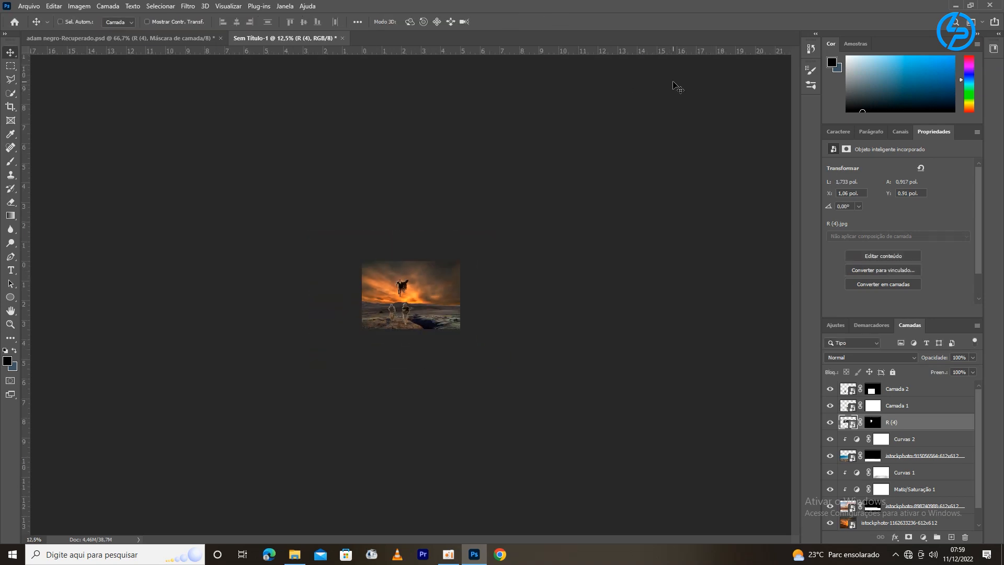
key("ctrl+plus")
key("ctrl+t")
left_click_drag(260, 209, 249, 203)
left_click_drag(353, 220, 356, 219)
left_click(559, 22)
key("ctrl+minus")
key("ctrl+minus")
key("ctrl+minus")
key("ctrl+plus")
key("ctrl+plus")
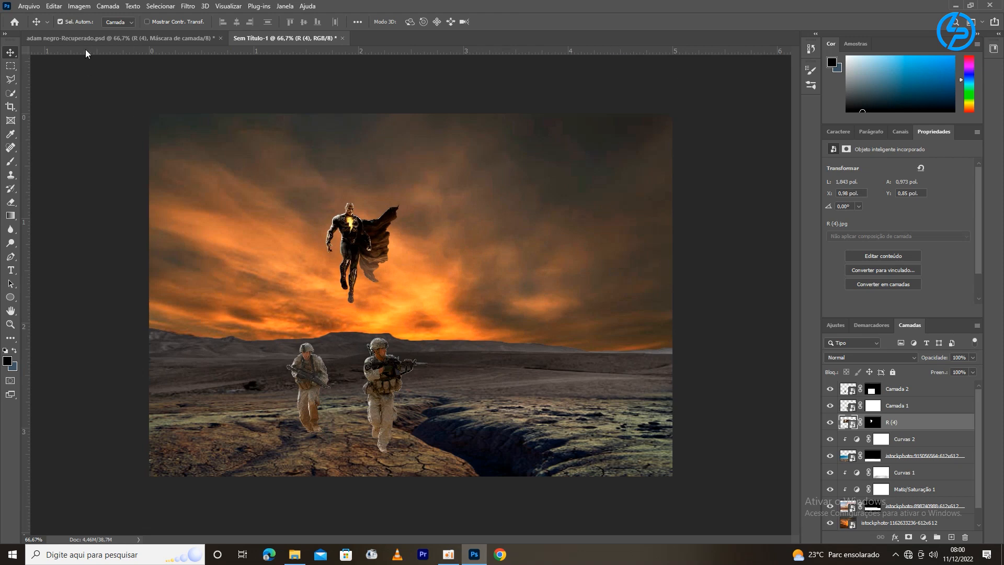
- Bring the masked SNITCH-Movie face layer from the adam negro-Recuperado document into the composite
key("ctrl+Tab")
left_click(830, 445)
key("ctrl+Tab")
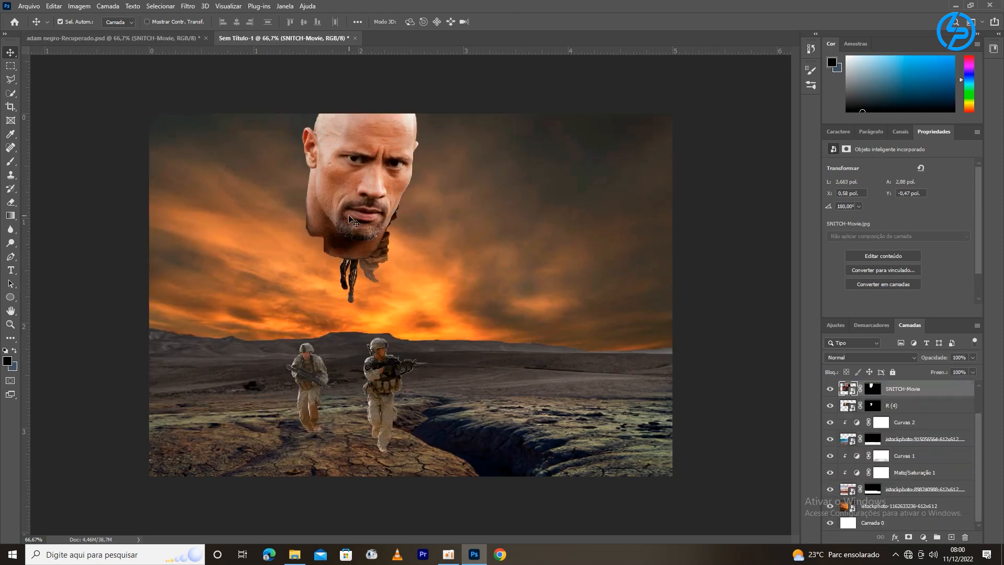
- Scale the face down to the size of the hero's head and place it on his shoulders
key("ctrl+plus")
key("ctrl+t")
left_click_drag(175, 309, 564, 284)
left_click_drag(577, 331, 381, 324)
key("ctrl+plus")
key("ctrl+minus")
key("Return")
- Enlarge the hero's body on the R (4) layer, extending it up and to the right
left_click(383, 385, "ctrl")
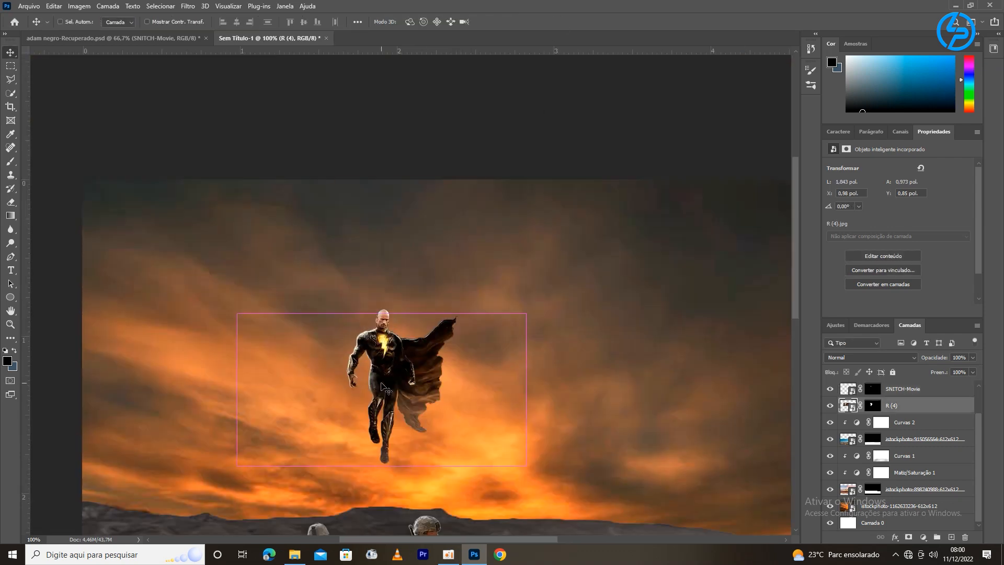
key("ctrl+t")
left_click_drag(525, 312, 659, 243)
left_click(559, 21)
- Move the face onto the enlarged hero's neck and scale it up to about 207%
left_click_drag(383, 319, 398, 207)
key("ctrl+t")
left_click_drag(430, 243, 450, 266)
key("ctrl+plus")
key("ctrl+plus")
key("ctrl+minus")
key("ctrl+minus")
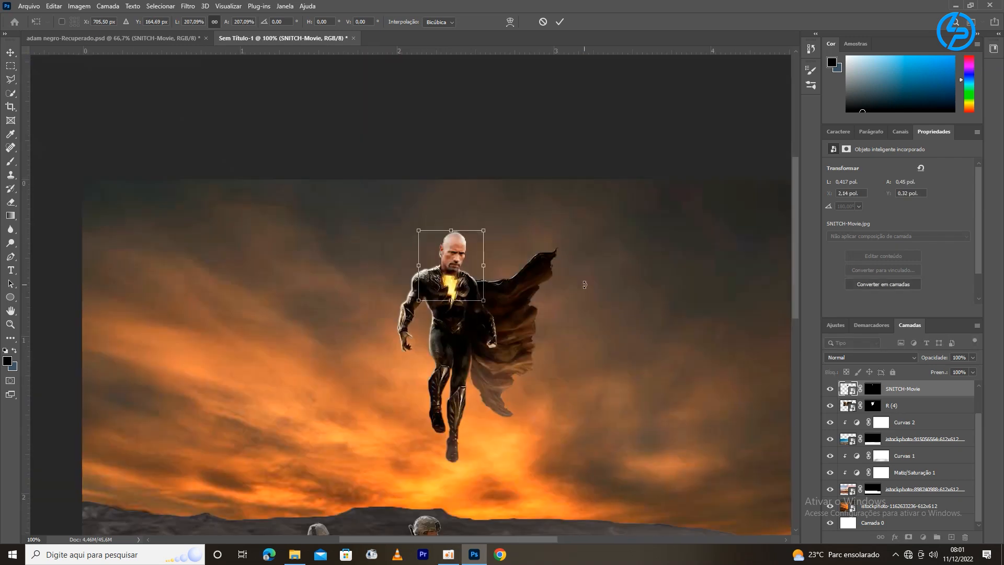
- Reduce the face to about 0.32 × 0.35 in, tilt it to about 177.57°, and set it on the neck
left_click_drag(481, 301, 473, 293)
left_click_drag(448, 261, 451, 263)
left_click_drag(419, 231, 427, 242)
left_click_drag(451, 262, 502, 227)
key("Return")
key("ctrl+minus")
key("ctrl+minus")
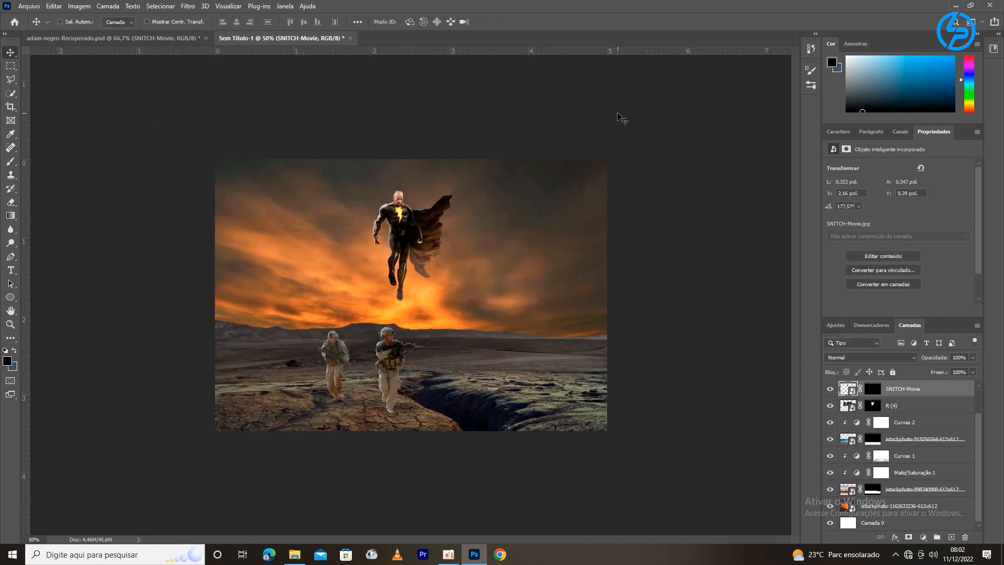
- Shift the face slightly up and to the right to line it up with the hero's collar
key("ctrl+plus")
key("ctrl+plus")
key("ctrl+plus")
left_click_drag(411, 83, 447, 220)
left_click_drag(412, 147, 414, 141)
key("ctrl+minus")
key("ctrl+minus")
key("ctrl+minus")
key("ctrl+minus")
key("ctrl+plus")
key("ctrl+plus")
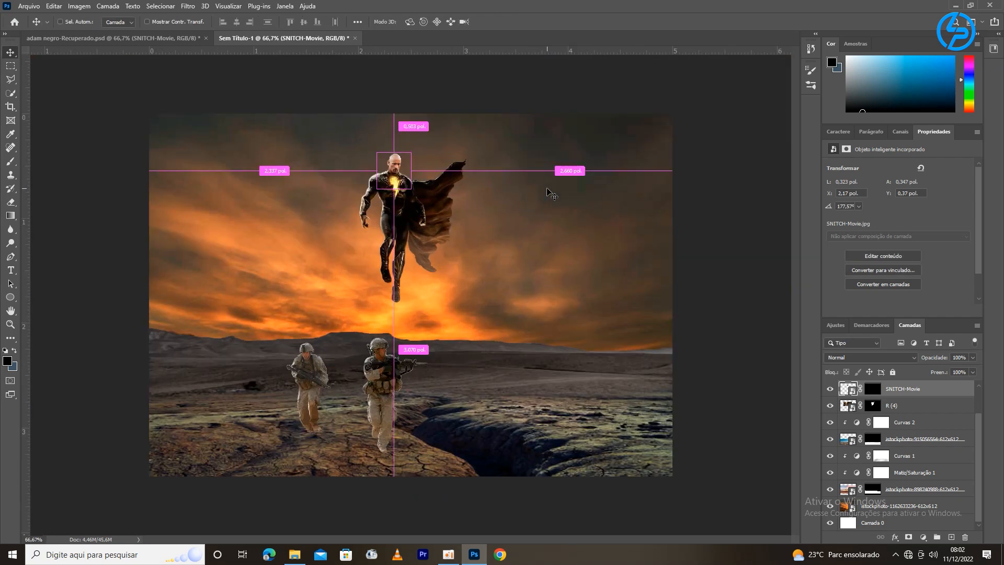
- Enlarge the face slightly to about 0.33 × 0.35 in and nudge it left over the hero's neck
key("ctrl+plus")
key("ctrl+plus")
scroll(534, 193, "up", 5)
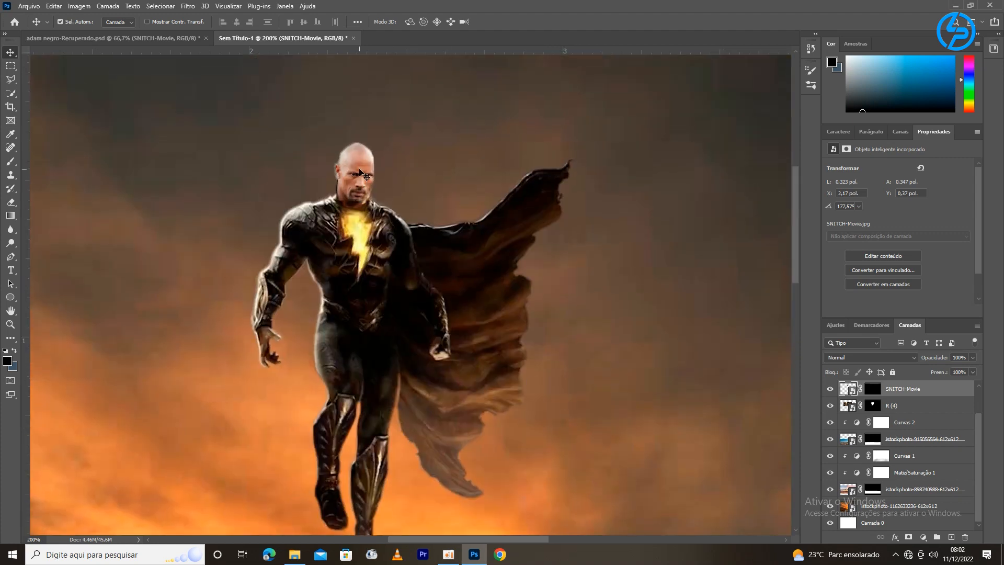
key("ctrl+minus")
key("ctrl+minus")
key("ctrl+minus")
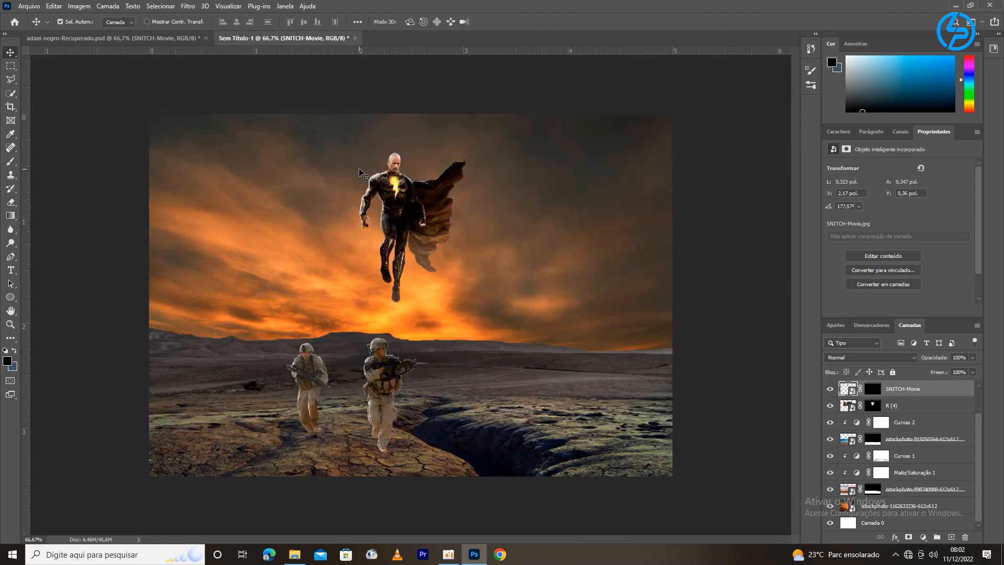
key("ctrl+plus")
key("ctrl+plus")
scroll(405, 129, "up", 5)
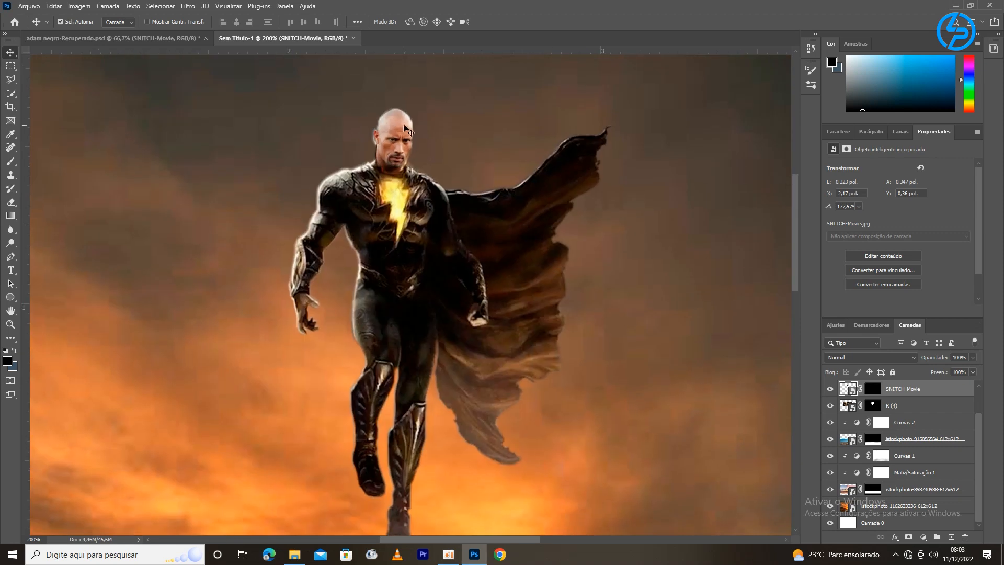
key("ctrl+t")
left_click_drag(395, 102, 395, 99)
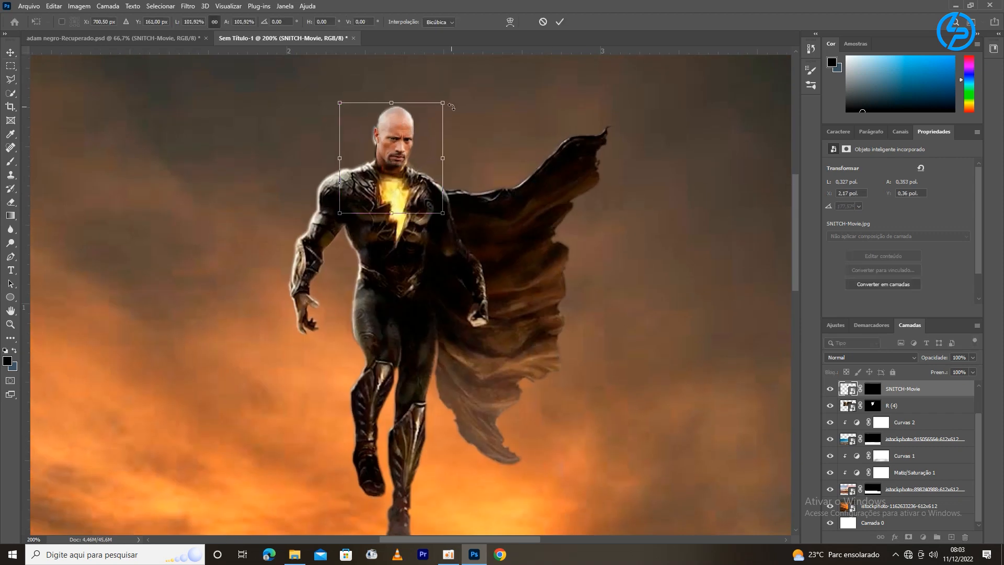
left_click(559, 22)
key("ctrl+minus")
key("ctrl+minus")
key("Left")
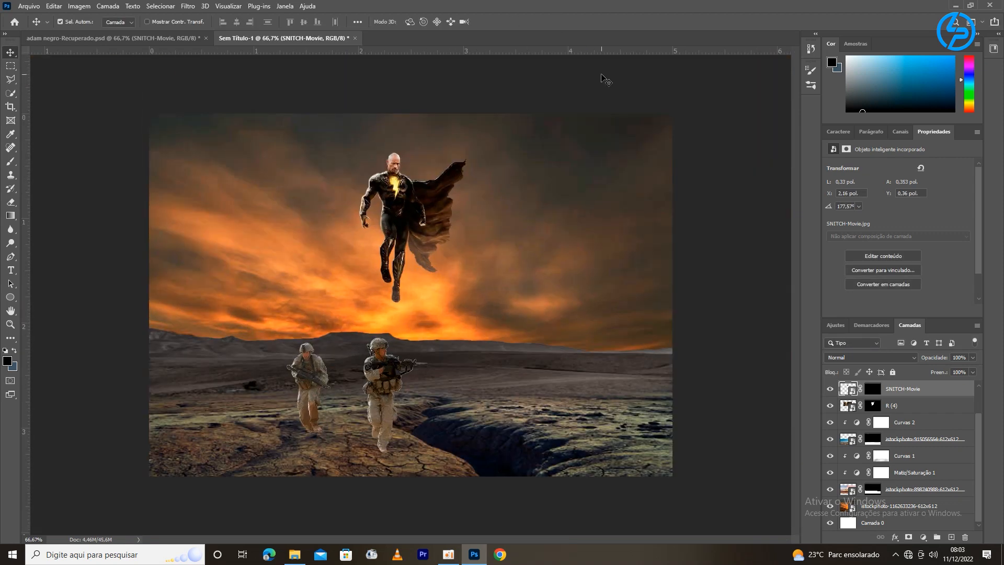
- Lower the face layer's opacity to 51% and nudge the face down to align it with the hero's head beneath
key("ctrl+minus")
key("ctrl+plus")
key("ctrl+plus")
key("5")
key("1")
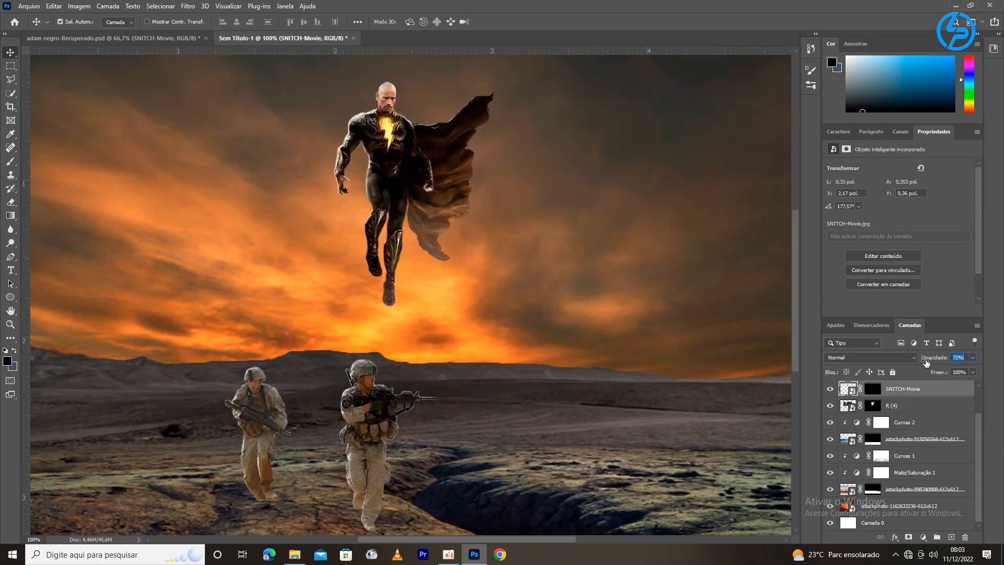
key("ctrl+plus")
left_click_drag(558, 255, 551, 446)
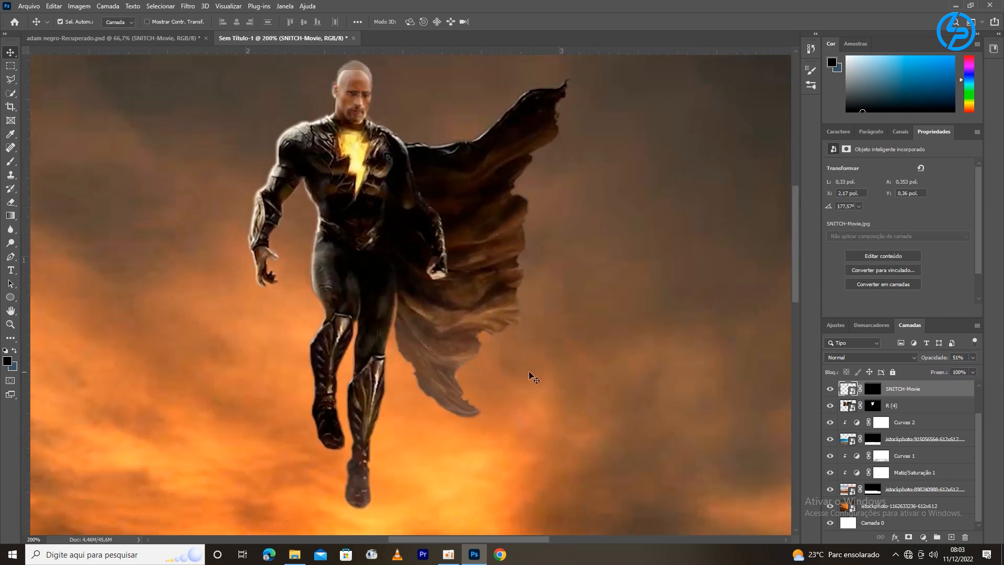
key("Down")
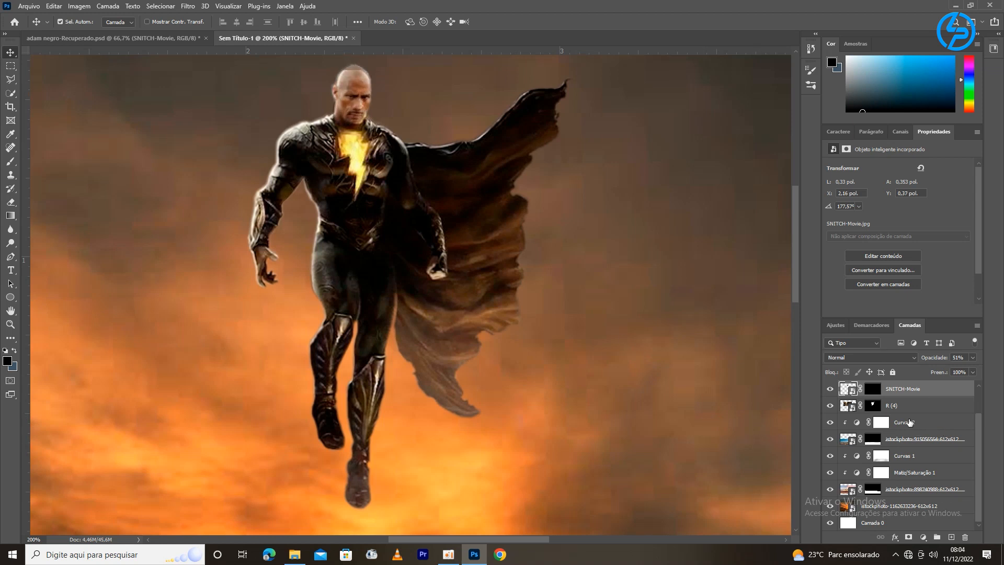
- Paint out the hero's original head on the R (4) layer mask with the Brush tool
left_click(873, 406)
left_click(10, 161)
left_click(75, 21)
left_click(358, 84)
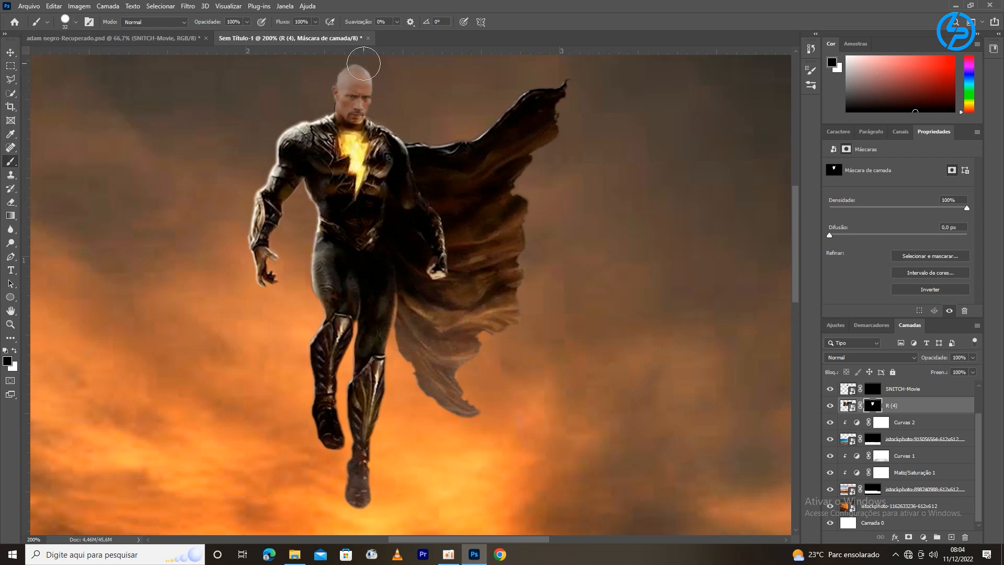
- Clean up the face's edge beside the neck on the SNITCH-Movie mask with an 11 px brush, and set the brush opacity to 27%
key("alt+bracketright")
key("ctrl+plus")
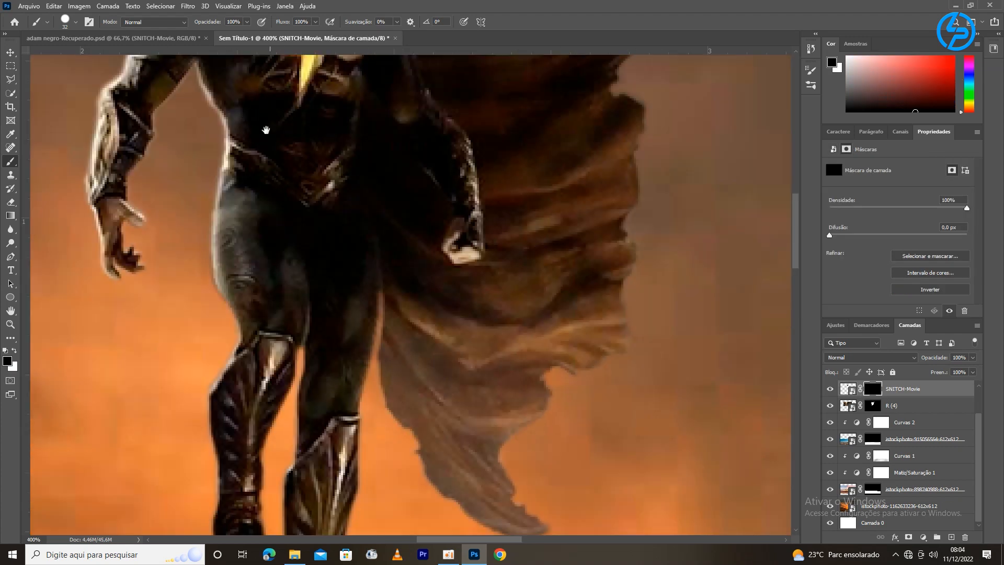
left_click_drag(283, 115, 495, 452)
left_click(75, 24)
left_click(460, 254)
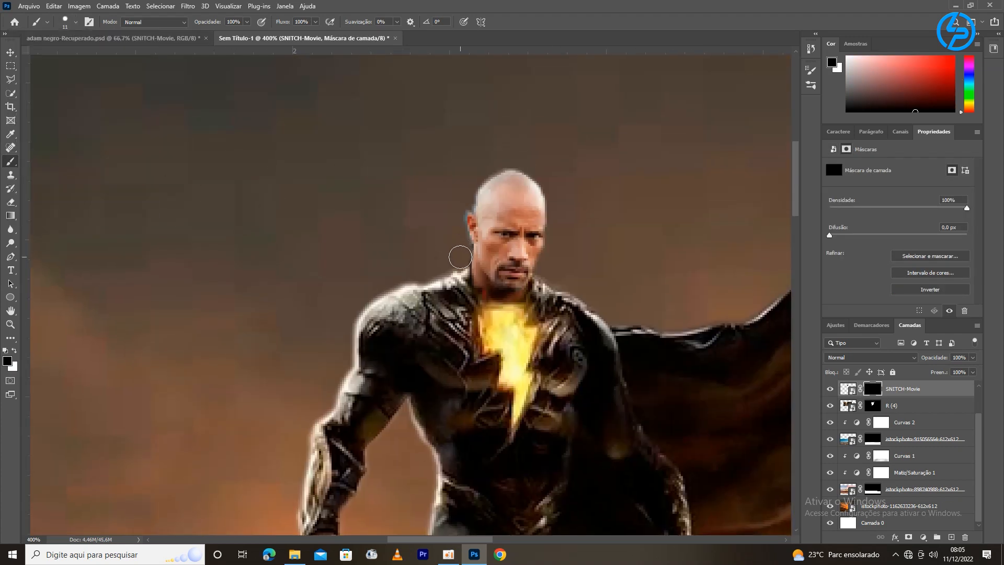
left_click(74, 23)
left_click(64, 88)
left_click_drag(201, 24, 163, 32)
key("ctrl+minus")
key("ctrl+minus")
key("ctrl+minus")
key("ctrl+minus")
key("ctrl+minus")
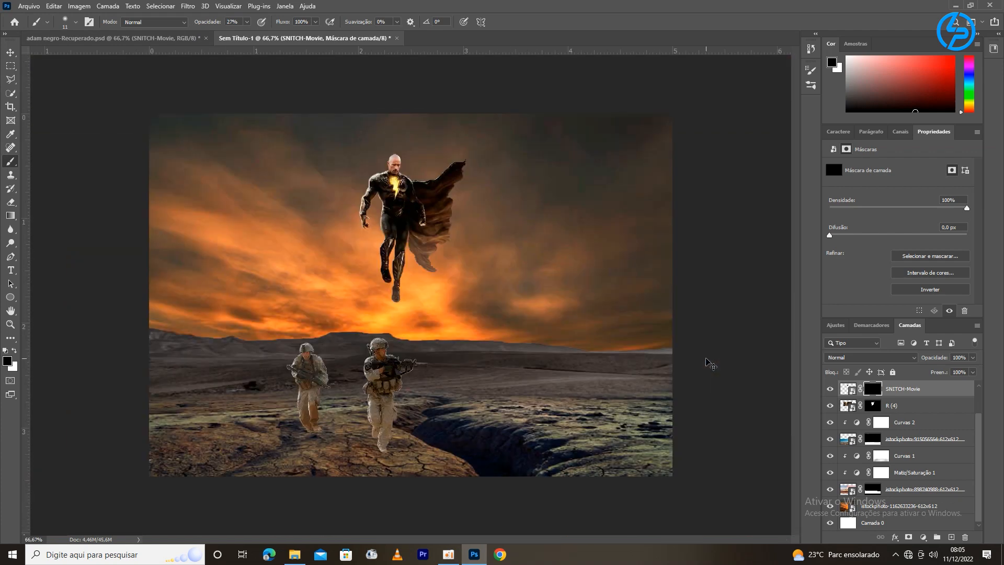
- Scale the face down to about 96.6% on the hero's neck
key("ctrl+t")
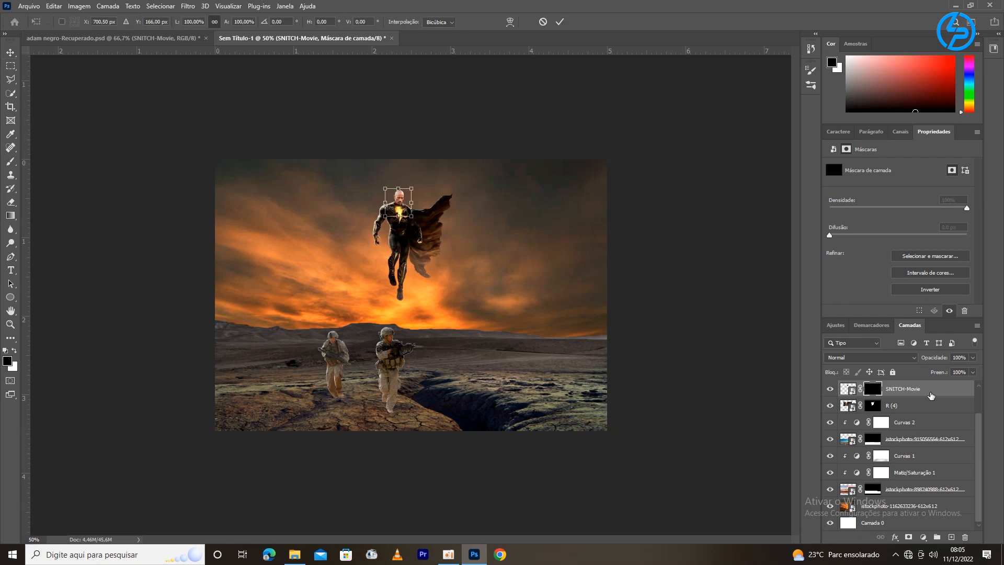
key("ctrl+plus")
key("ctrl+plus")
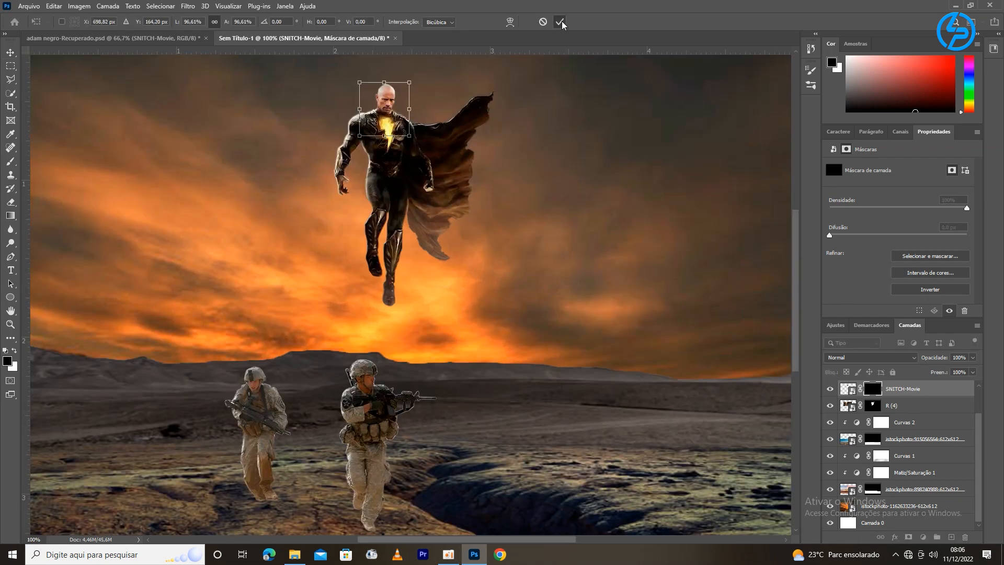
left_click(559, 22)
key("ctrl+minus")
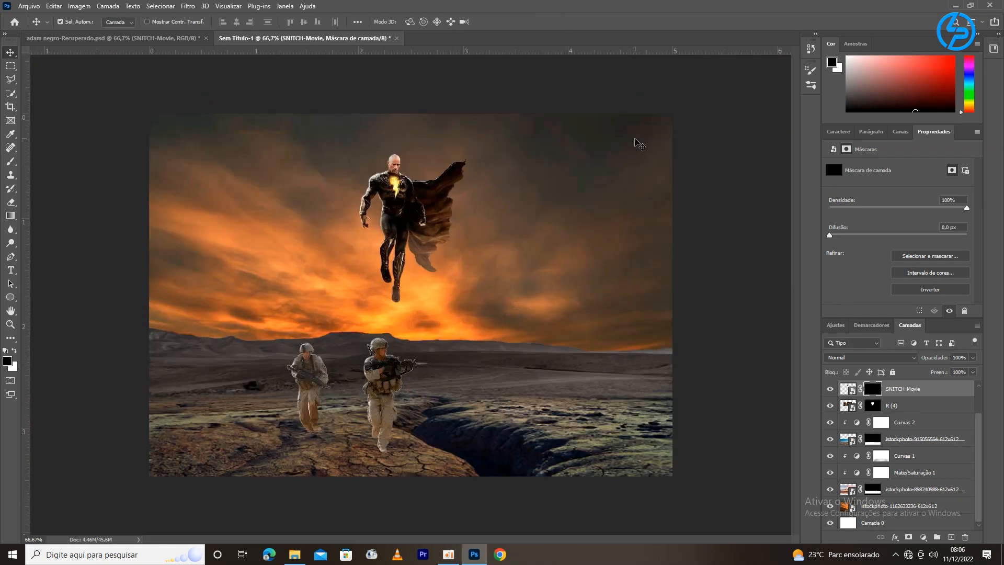
key("ctrl+plus")
key("ctrl+plus")
left_click_drag(794, 296, 794, 197)
left_click(779, 205)
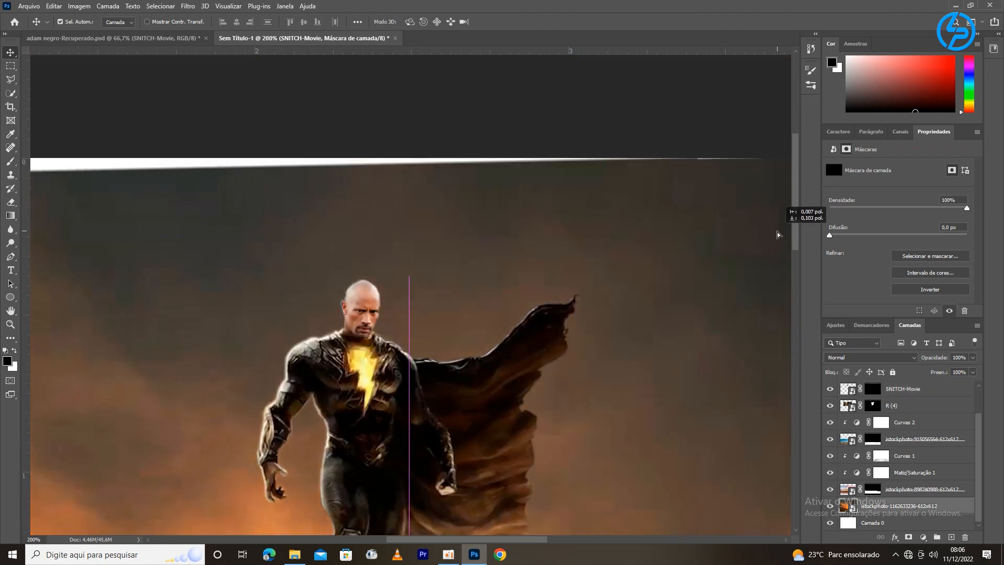
key("ctrl+minus")
key("ctrl+minus")
key("ctrl+minus")
key("ctrl+plus")
key("ctrl+plus")
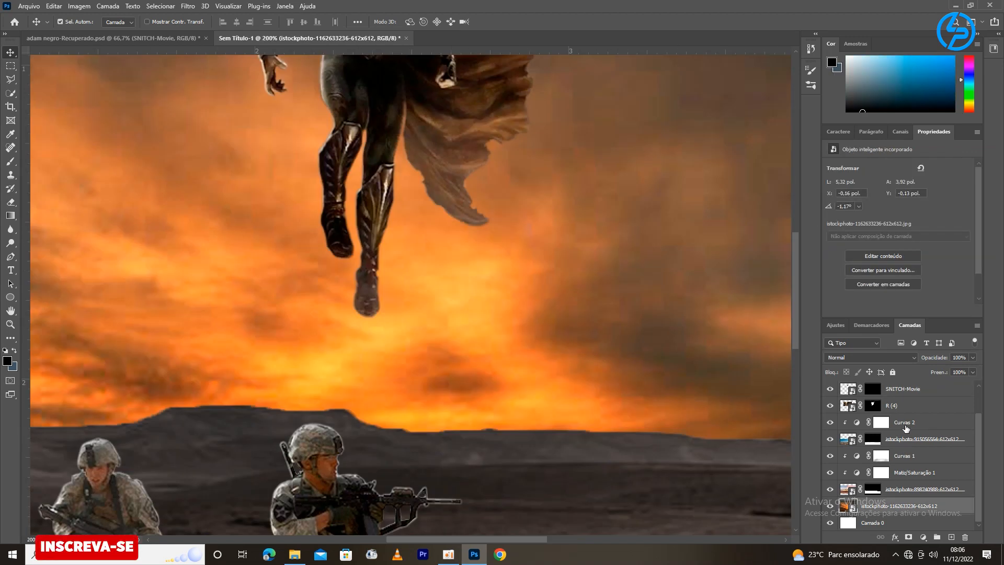
- Combine the SNITCH-Movie face layer and the R (4) body layer into one smart object
left_click_drag(795, 298, 796, 217)
left_click(907, 390)
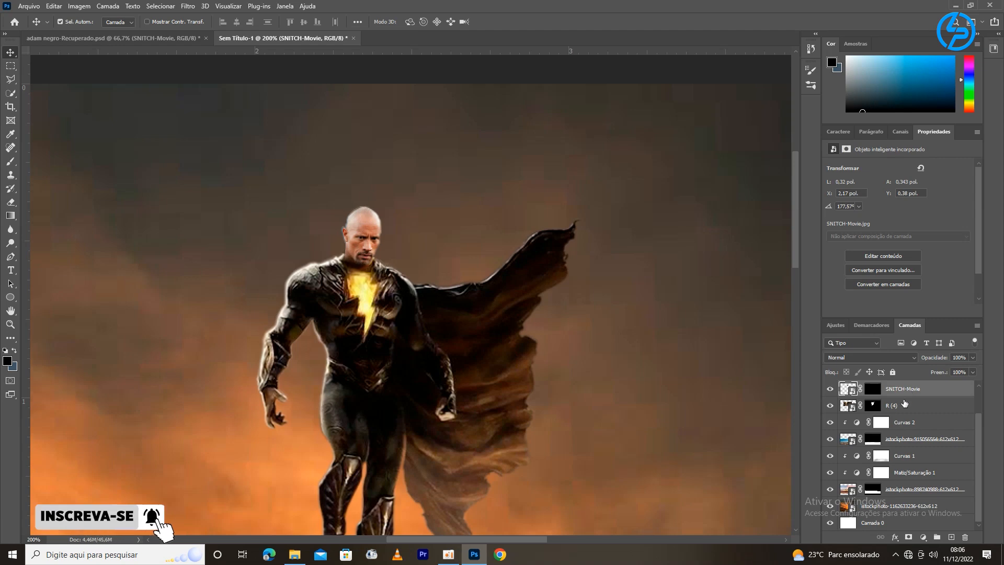
key("ctrl+minus")
key("ctrl+minus")
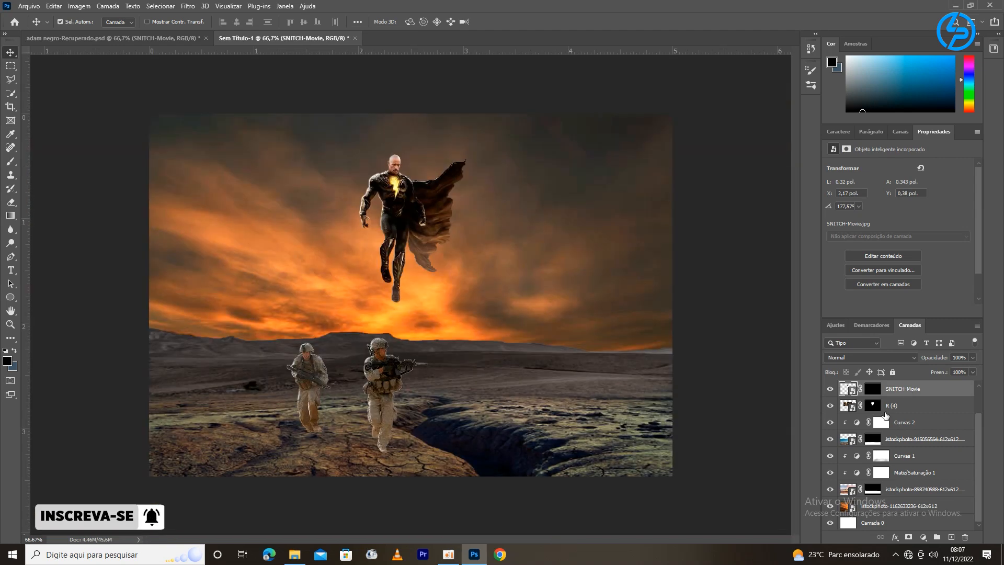
left_click(923, 412, "ctrl")
right_click(925, 395)
left_click(796, 407)
key("ctrl+minus")
key("ctrl+minus")
key("ctrl+minus")
key("ctrl+plus")
key("ctrl+plus")
right_click(928, 408)
left_click(837, 243)
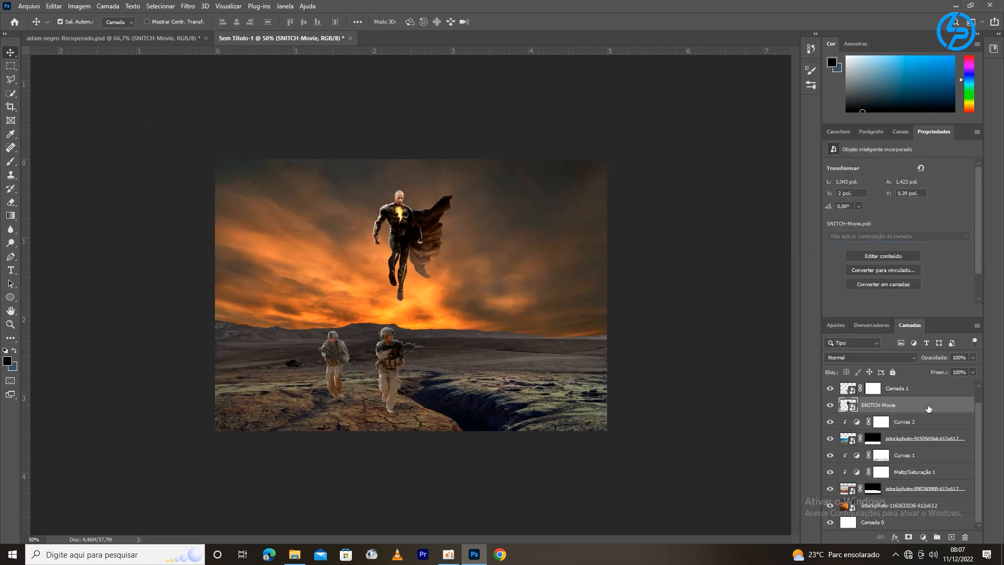
- Lower the midpoint of the Curvas 1 adjustment slightly to darken the ground
left_click(855, 456)
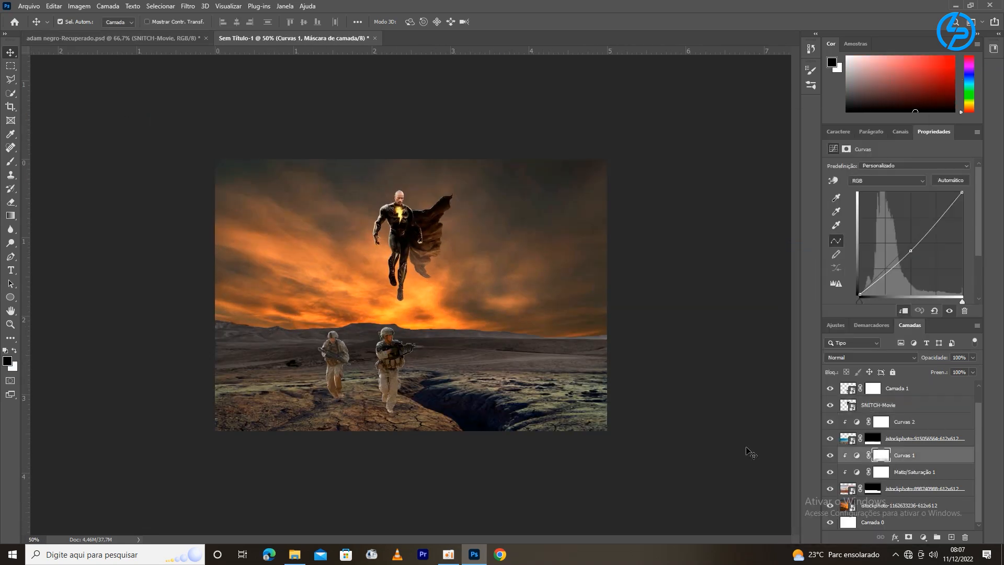
left_click(855, 456)
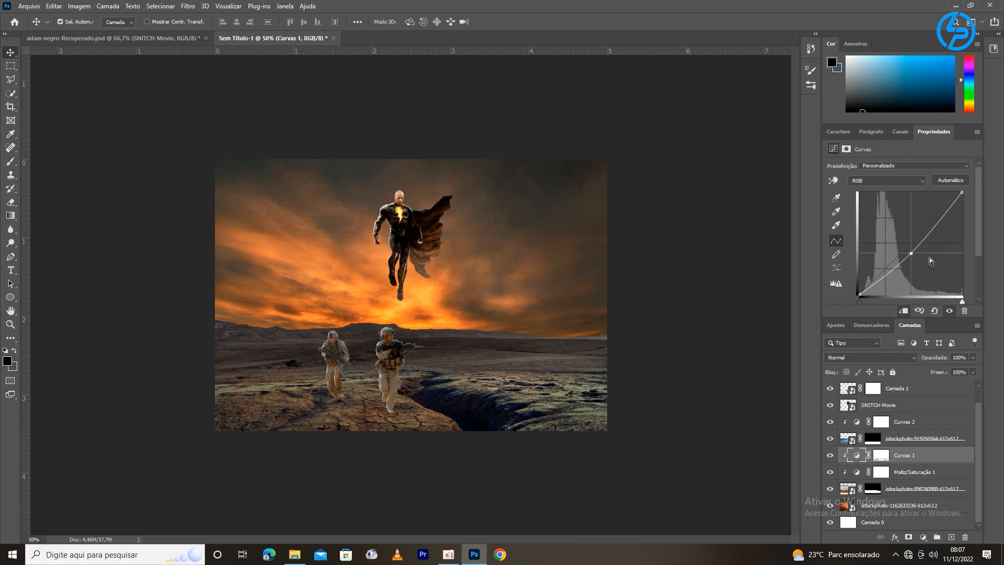
key("ctrl+minus")
key("ctrl+minus")
key("ctrl+minus")
key("ctrl+plus")
key("ctrl+plus")
key("ctrl+plus")
- Add a Levels adjustment clipped to the hero smart object and set its white output level to 233
left_click(841, 406)
left_click(923, 537)
left_click(934, 392)
left_click(900, 313)
left_click_drag(969, 273, 958, 275)
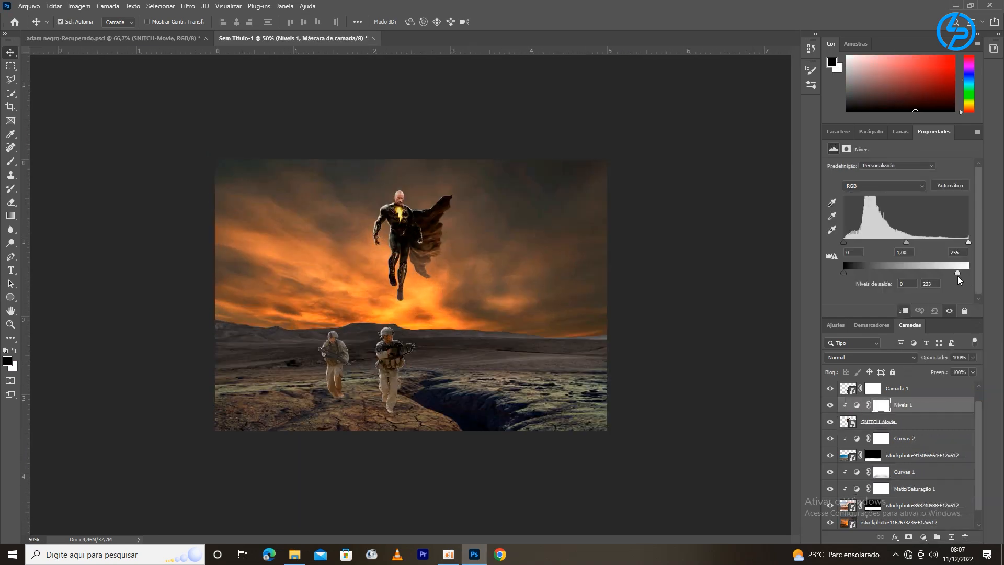
- Add a Levels adjustment clipped to the Camada 1 soldier and set its white output level to 205
left_click(387, 380)
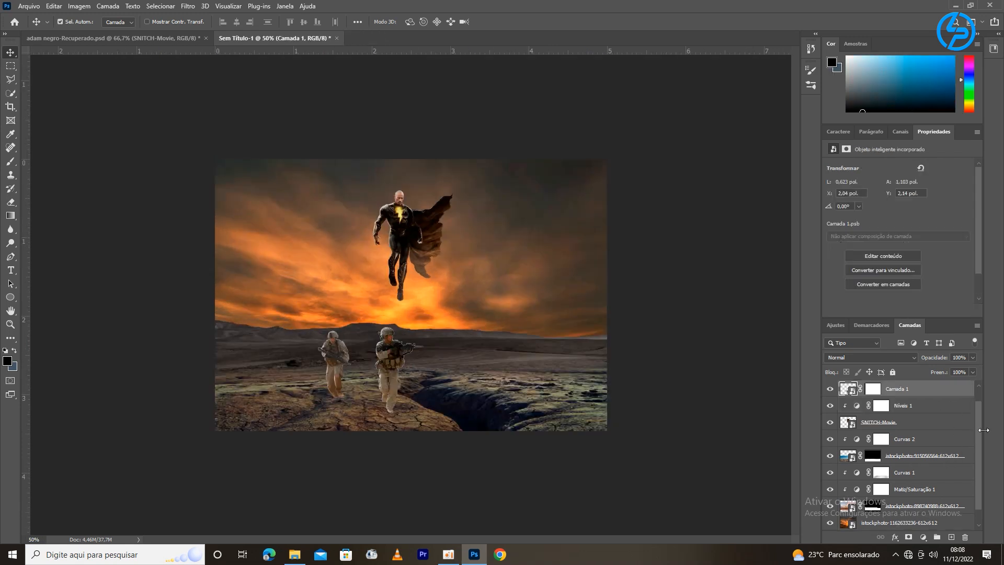
left_click(923, 537)
left_click(931, 395)
left_click(903, 310)
left_click_drag(968, 273, 943, 284)
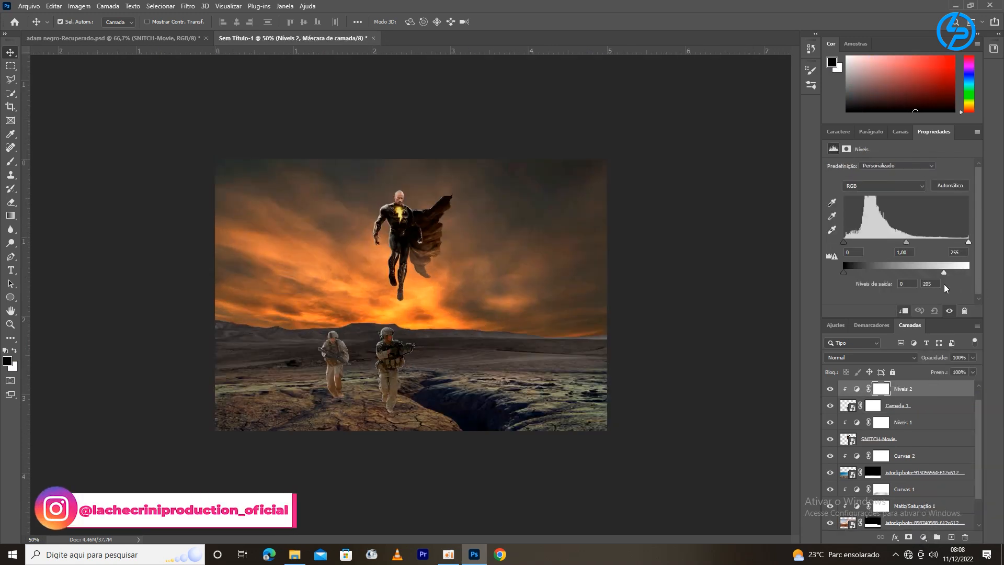
- Apply a Camera Raw filter to the Camada 1 soldier adjusting temperature, exposure, texture, clarity and shadows, and lower its Levels white output further
left_click(830, 389)
left_click(848, 406)
left_click(188, 5)
left_click(191, 84)
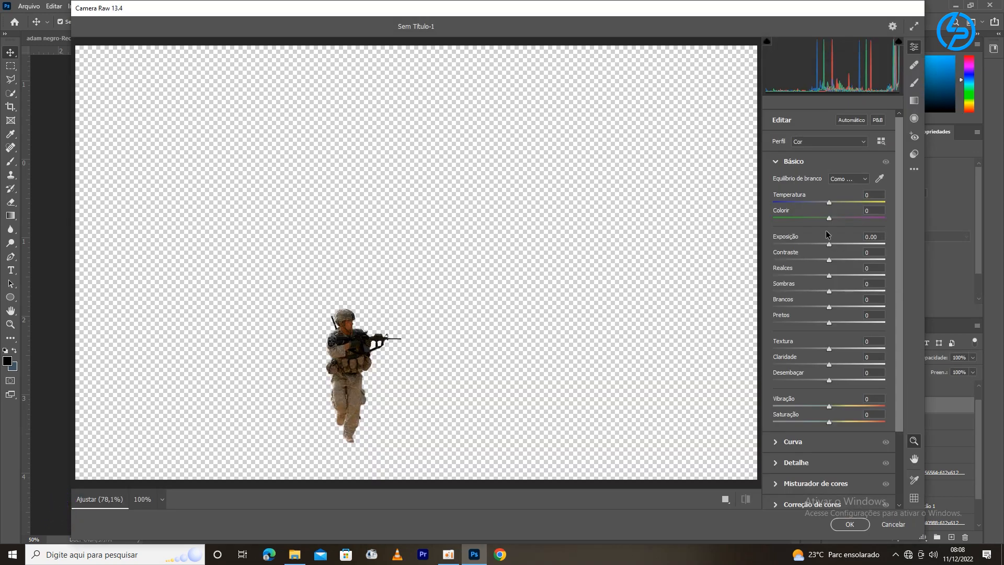
mouse_move(829, 218)
left_mouse_down()
mouse_move(838, 218)
mouse_move(833, 202)
left_mouse_up()
left_click_drag(829, 245, 831, 245)
left_click(831, 349)
left_click_drag(830, 364, 835, 364)
left_click_drag(829, 260, 822, 291)
left_click(844, 523)
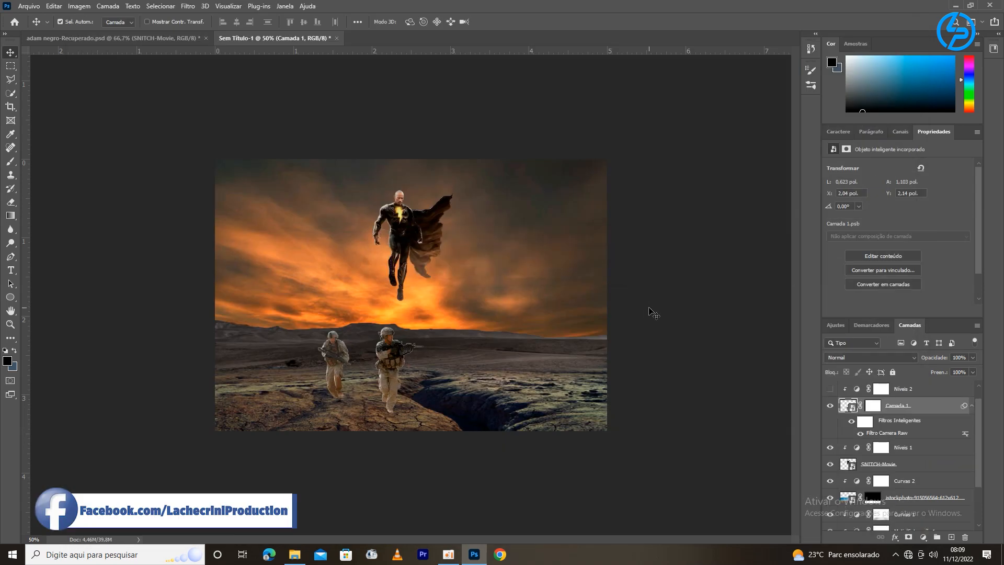
left_click(881, 389)
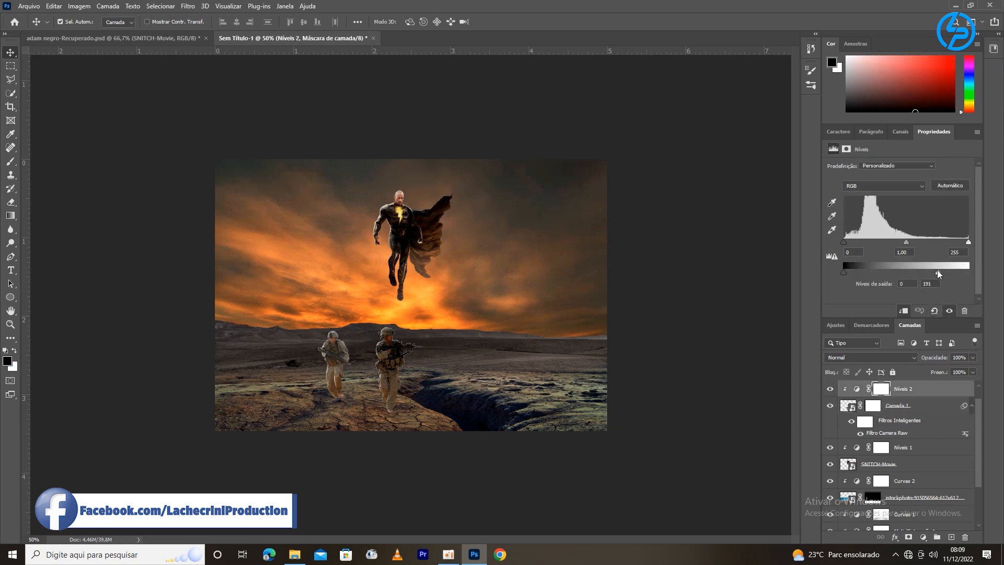
left_click_drag(939, 270, 924, 271)
- Apply a Camera Raw filter to the Camada 2 soldier, adjusting temperature and contrast, raising texture and clarity, and lowering shadows
left_click(395, 347)
left_click(188, 6)
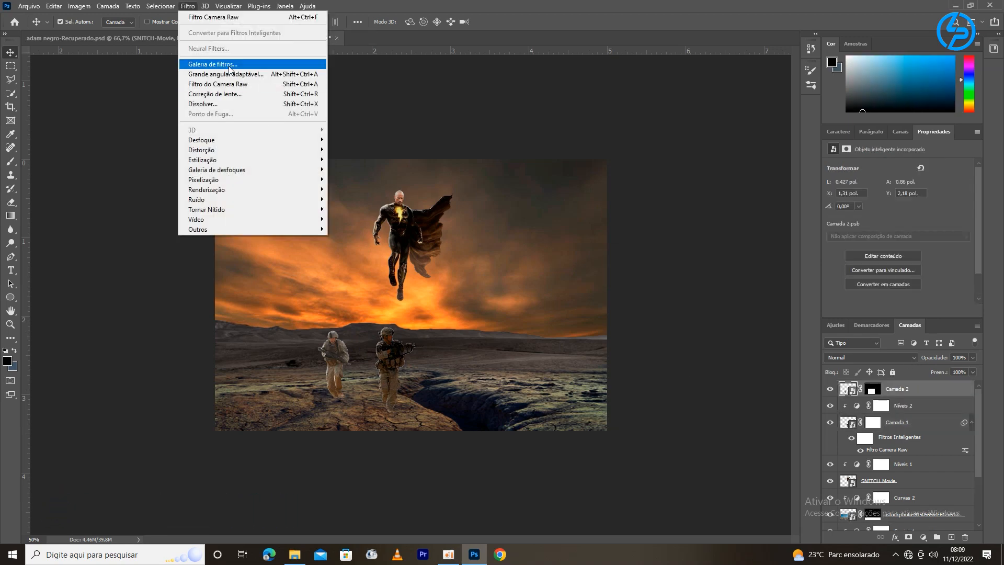
left_click(212, 18)
left_click_drag(834, 204, 832, 260)
left_click_drag(830, 348, 836, 365)
left_click_drag(829, 292, 825, 292)
left_click(812, 464)
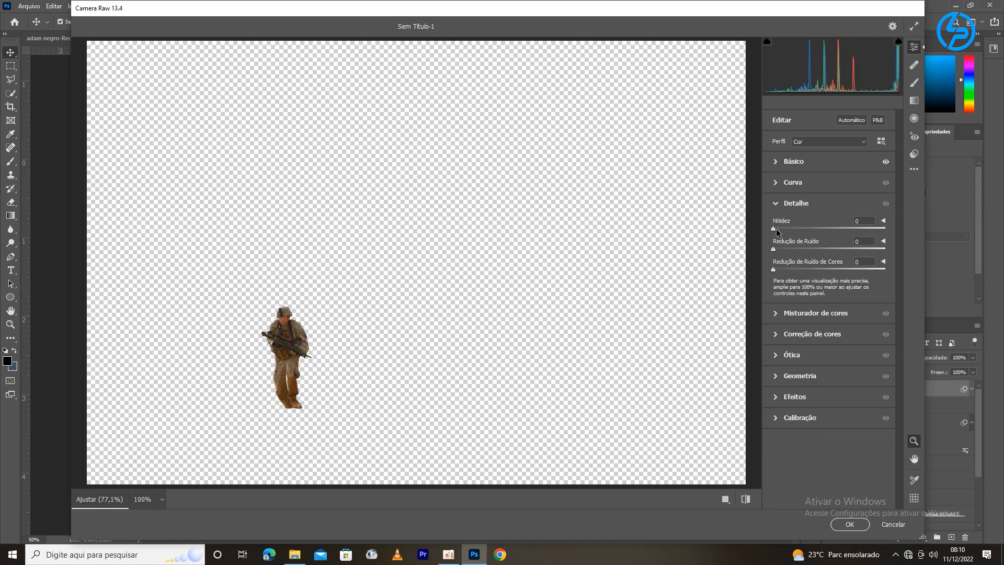
left_click(850, 524)
- Add a Levels adjustment clipped to the Camada 2 soldier and set its white output level to 170
left_click(923, 537)
left_click(941, 340)
left_click(904, 311)
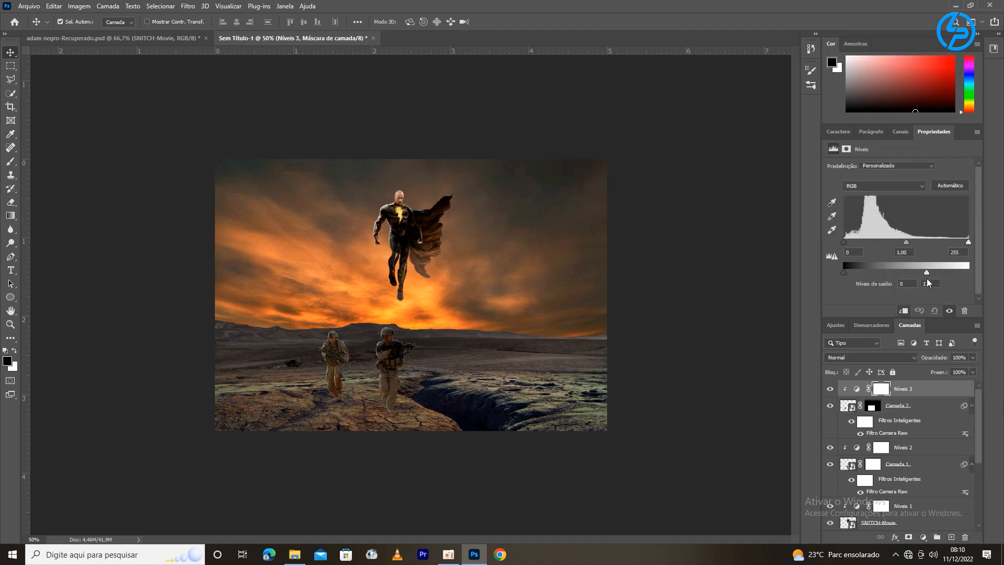
- Refine the Camada 1 soldier's mask by shifting the edge to -58% and setting the contrast to 23%
key("ctrl+1")
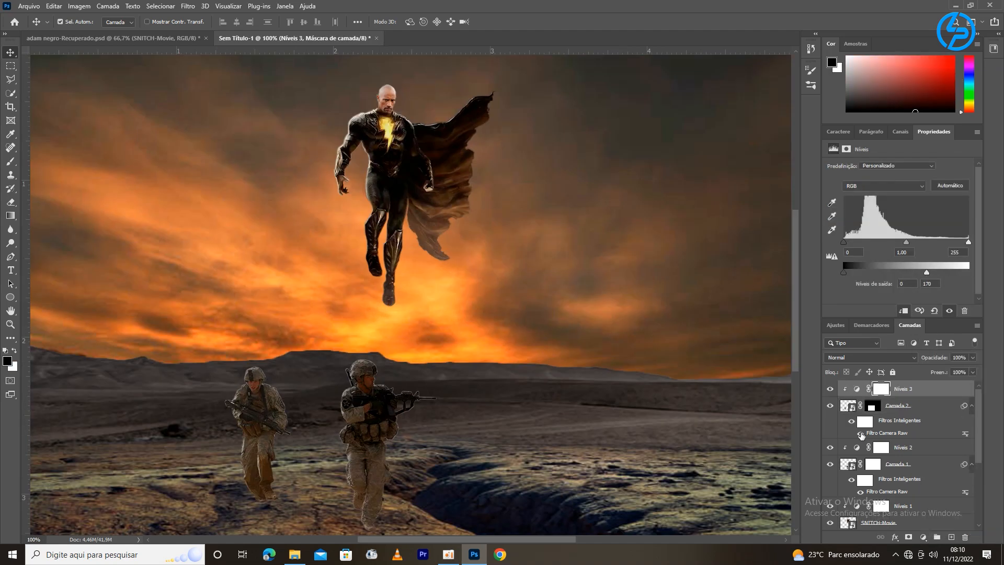
double_click(873, 464)
left_click_drag(879, 423, 860, 422)
left_click(847, 397)
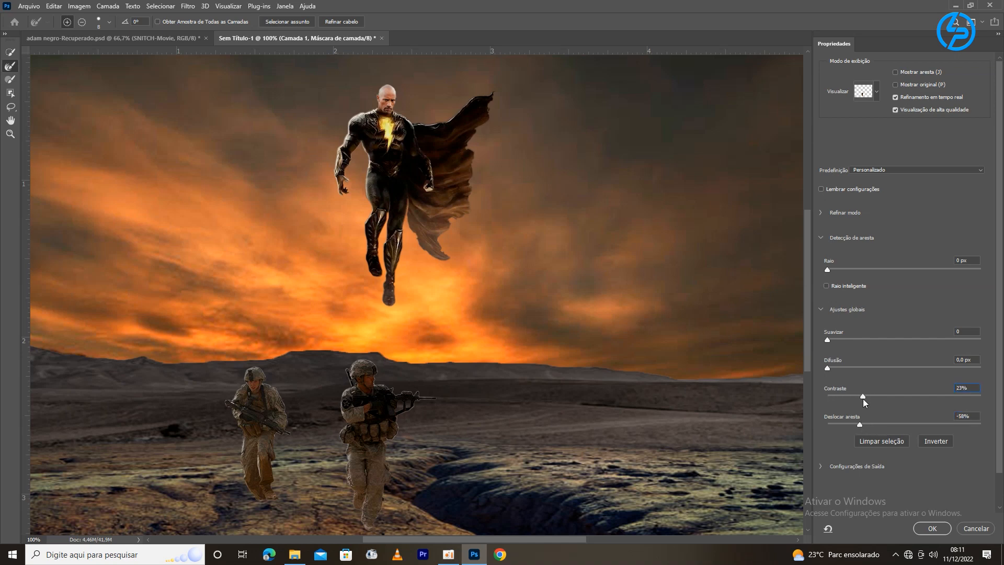
left_click(932, 528)
key("ctrl+minus")
key("ctrl+minus")
key("ctrl+minus")
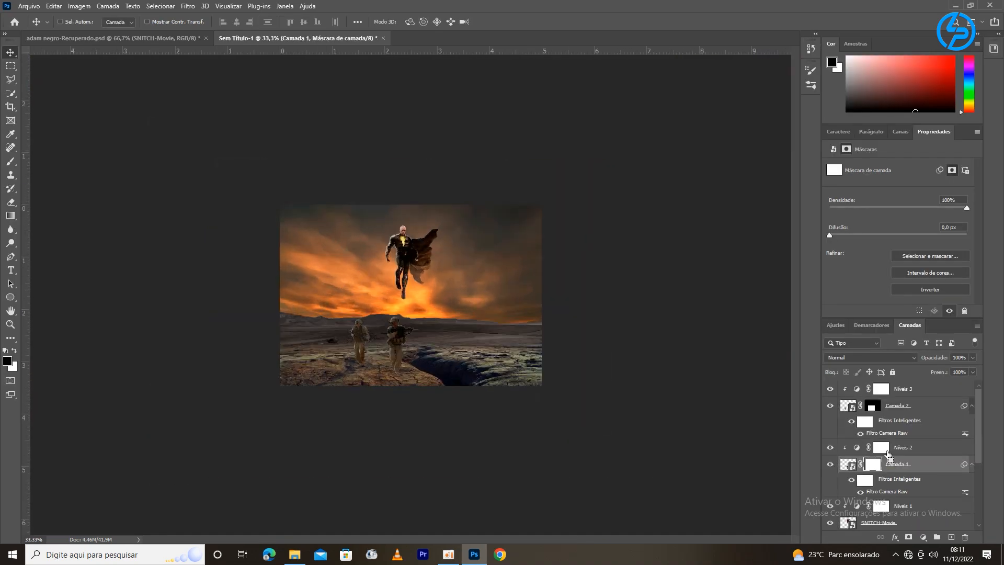
key("ctrl+plus")
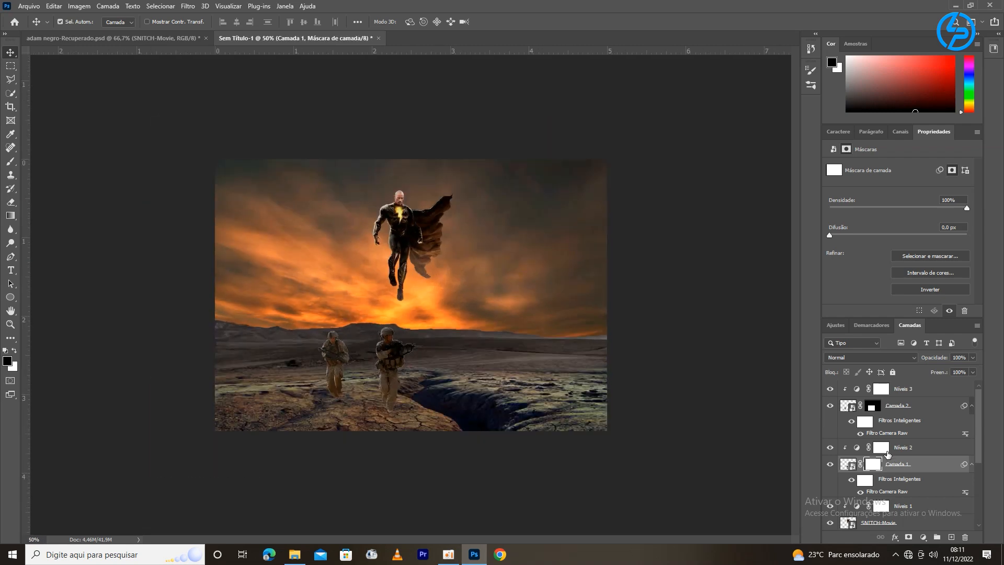
- Add a Solid Color fill above the Camada 1 soldier, using orange sampled from the sunset glow below the hero
mouse_move(977, 421)
left_mouse_down()
mouse_move(983, 443)
mouse_move(978, 418)
left_mouse_up()
left_click(922, 537)
left_click(939, 354)
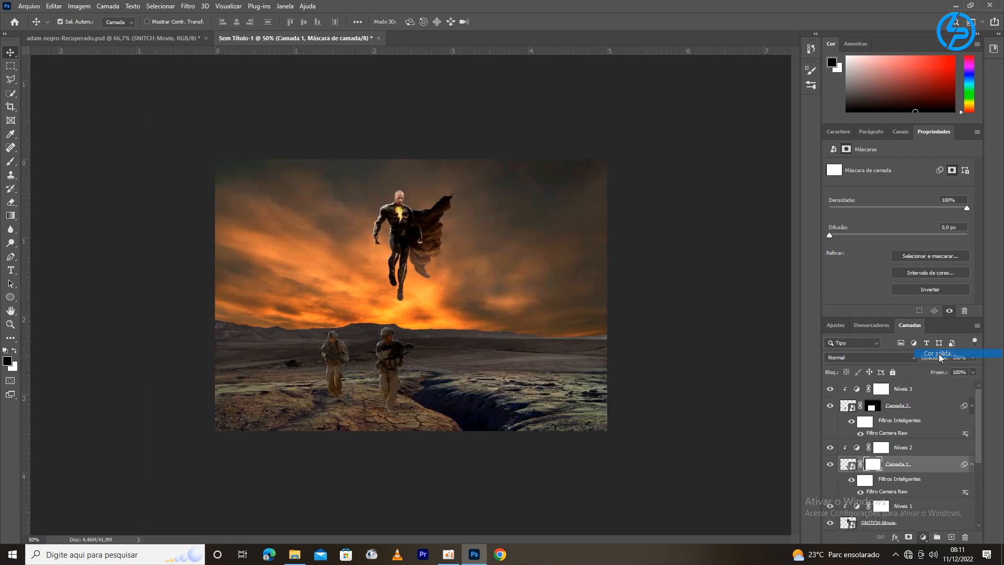
mouse_move(431, 312)
left_mouse_down()
mouse_move(414, 320)
mouse_move(415, 304)
left_mouse_up()
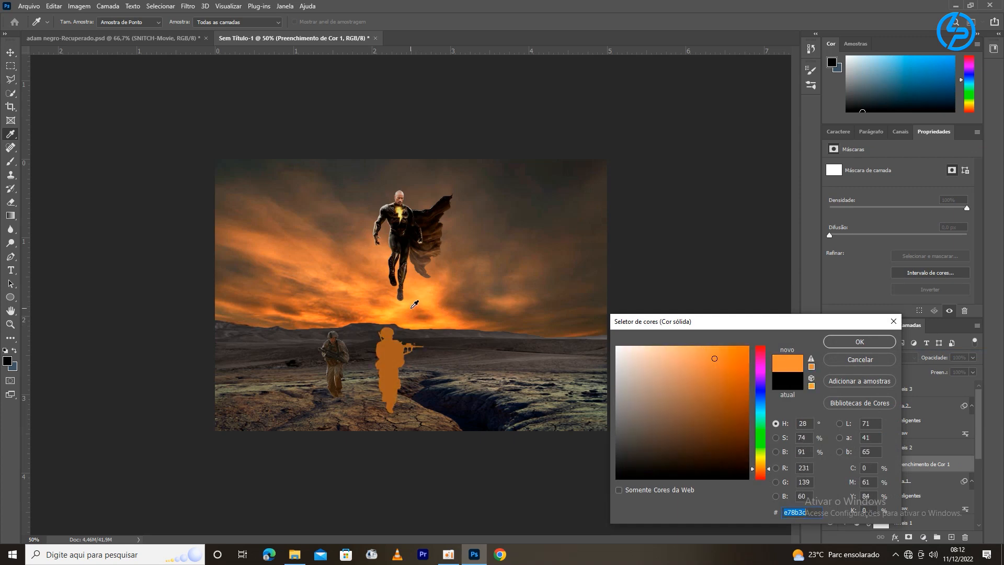
left_click(412, 302)
left_click(413, 303)
left_click(860, 341)
- Set the orange fill's blend mode to Sobrepor (Overlay) and invert its mask to black
left_click(869, 357)
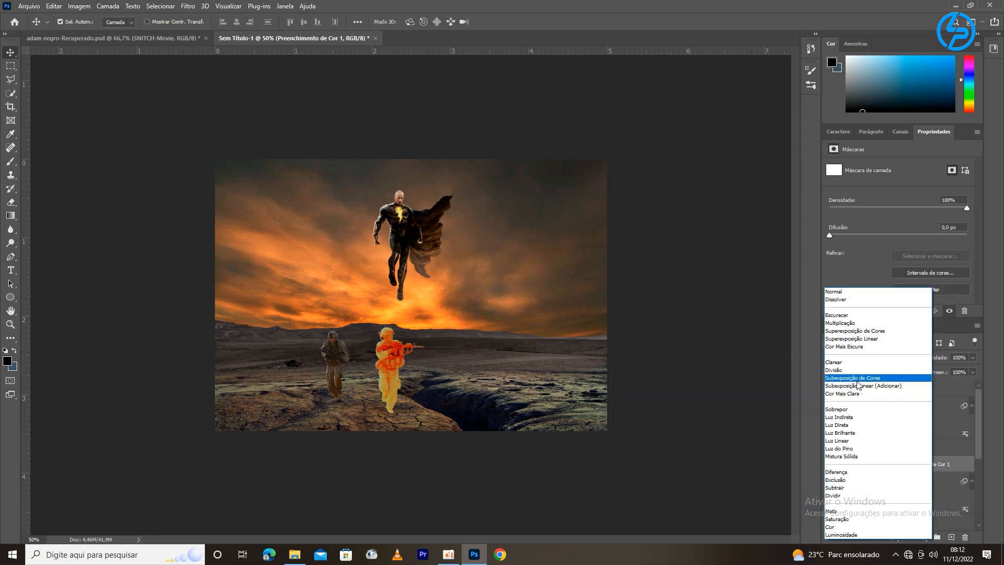
left_click(848, 410)
left_click(881, 464)
key("ctrl+i")
- Paint white on the orange fill's mask along the Camada 1 soldier's trouser edge with a 14 px soft round brush
key("ctrl+plus")
key("ctrl+plus")
key("ctrl+plus")
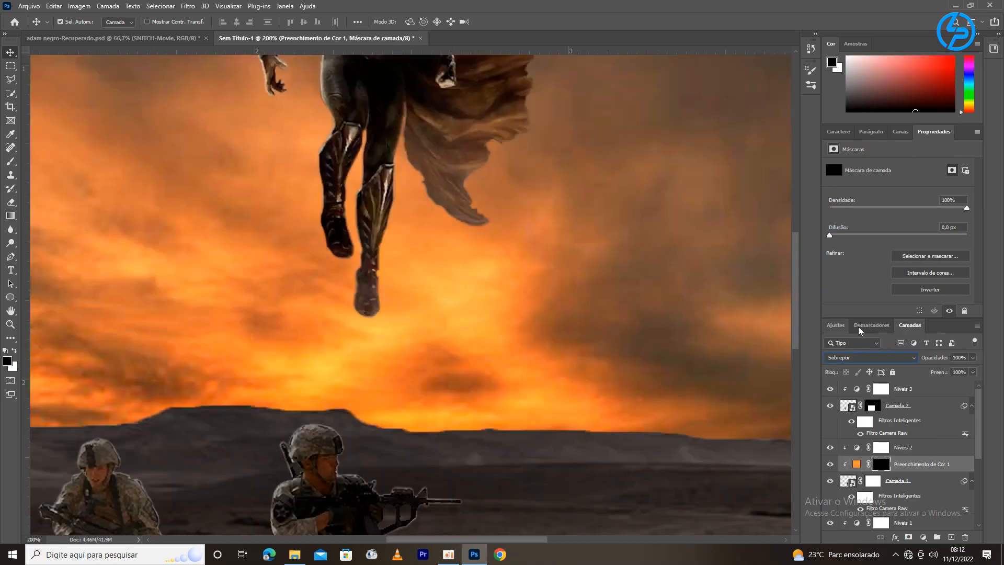
left_click_drag(471, 366, 590, 144)
key("b")
left_click(76, 22)
left_click(63, 55)
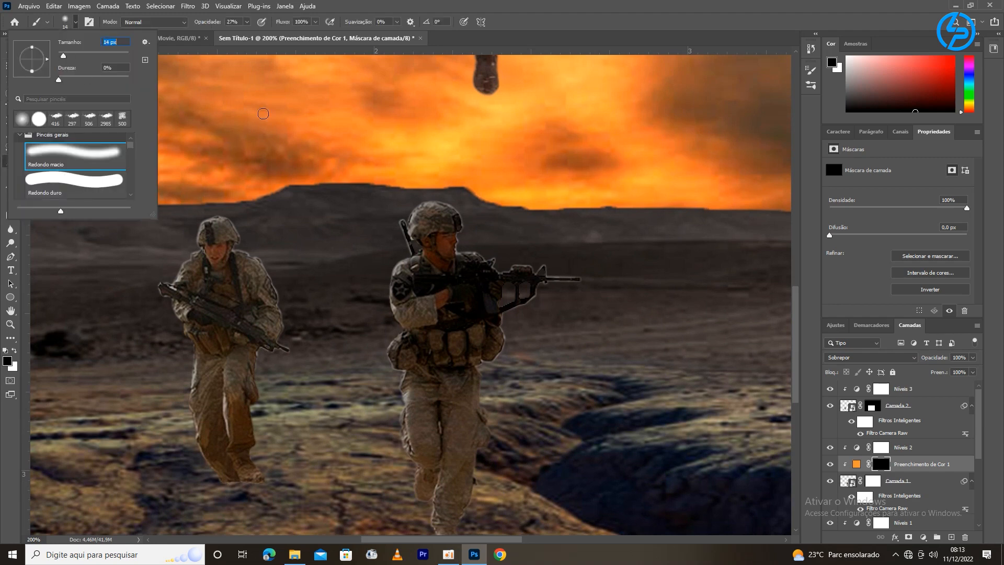
left_click_drag(205, 24, 213, 24)
mouse_move(389, 474)
left_mouse_down()
mouse_move(424, 340)
mouse_move(417, 279)
left_mouse_up()
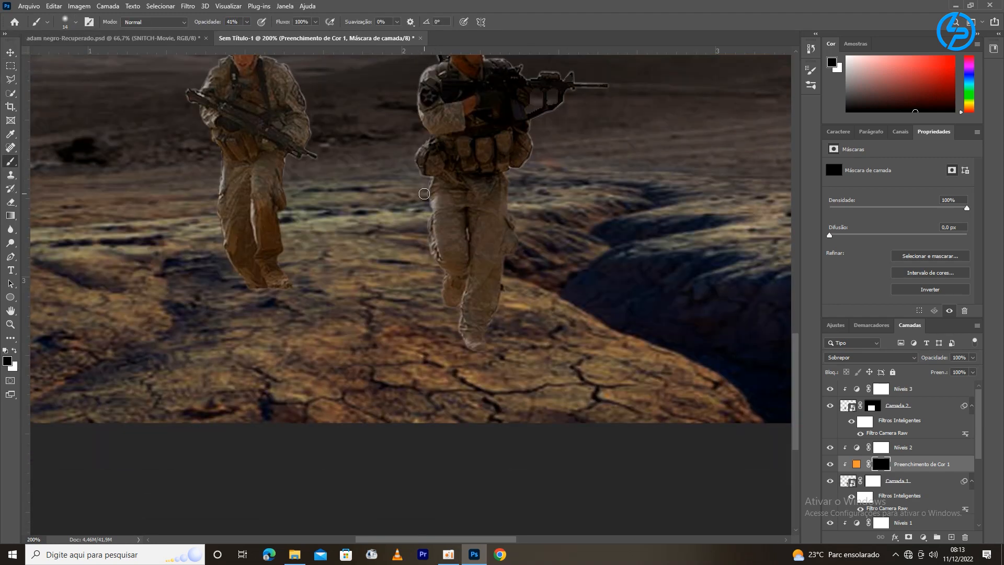
key("x")
left_click_drag(435, 286, 439, 295)
left_click_drag(375, 201, 377, 259)
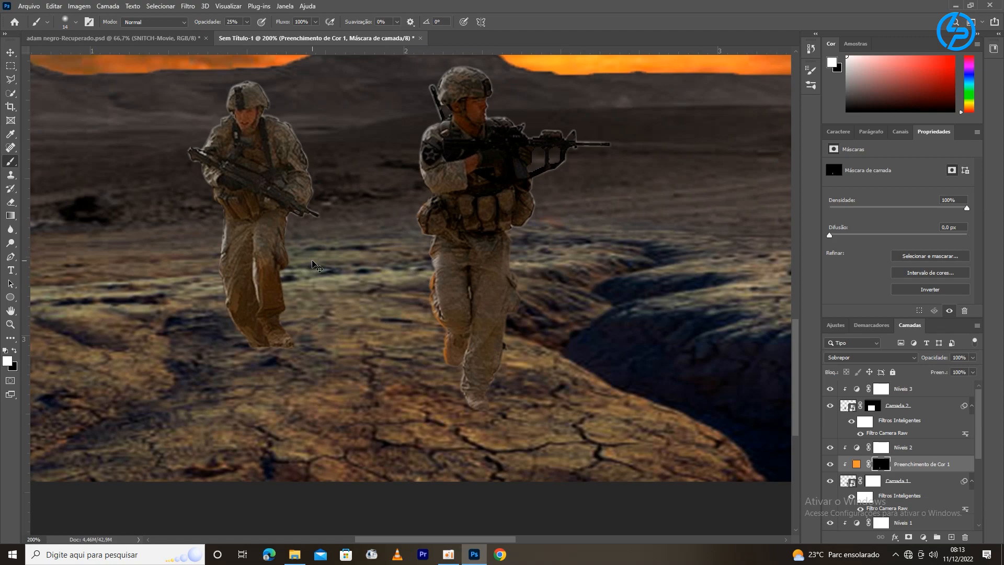
- Set the brush opacity to 20% and paint orange edge light up the Camada 1 soldier's leg, waist pouch and sleeve
key("2")
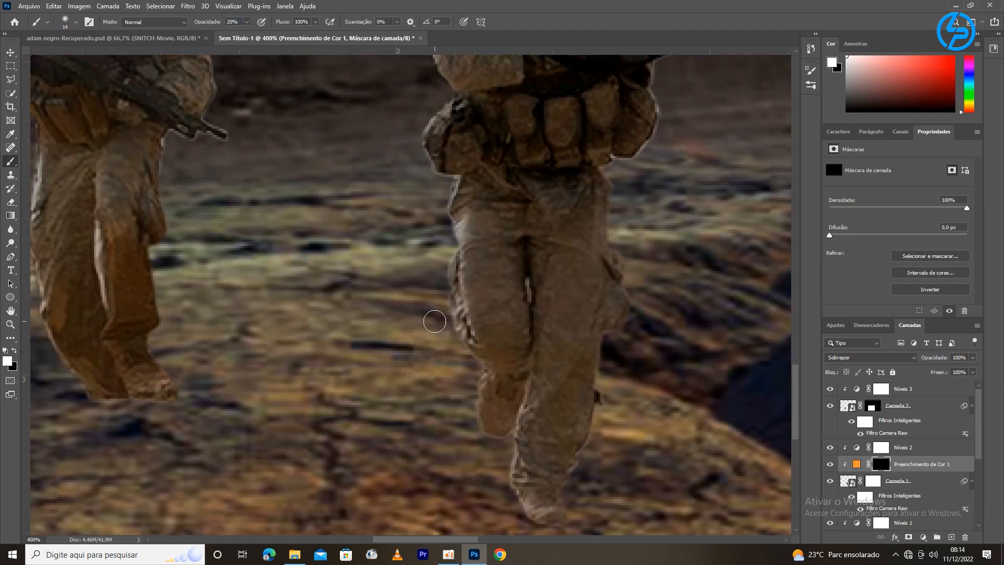
scroll(437, 321, "up", 2)
scroll(421, 319, "up", 3)
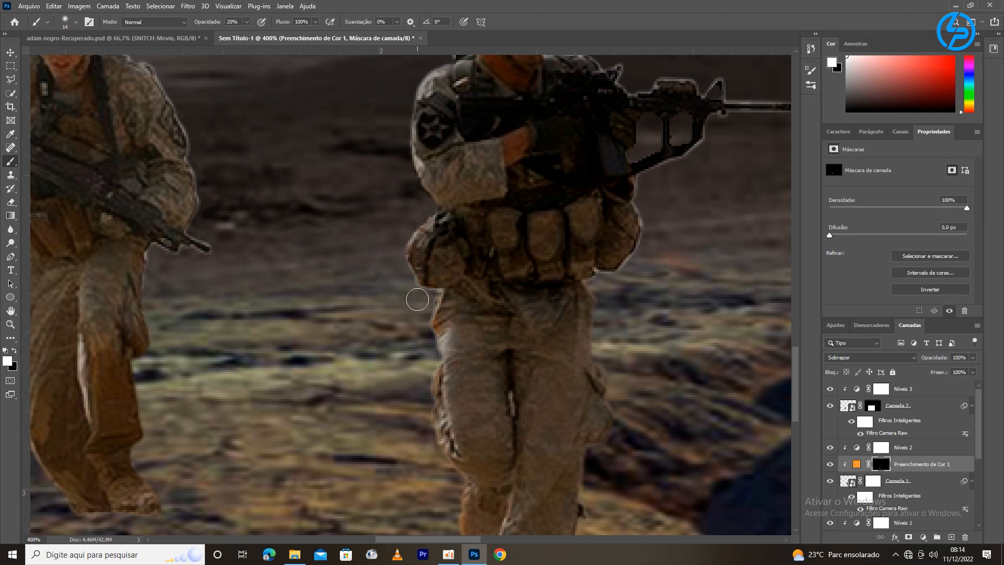
scroll(417, 300, "up", 3)
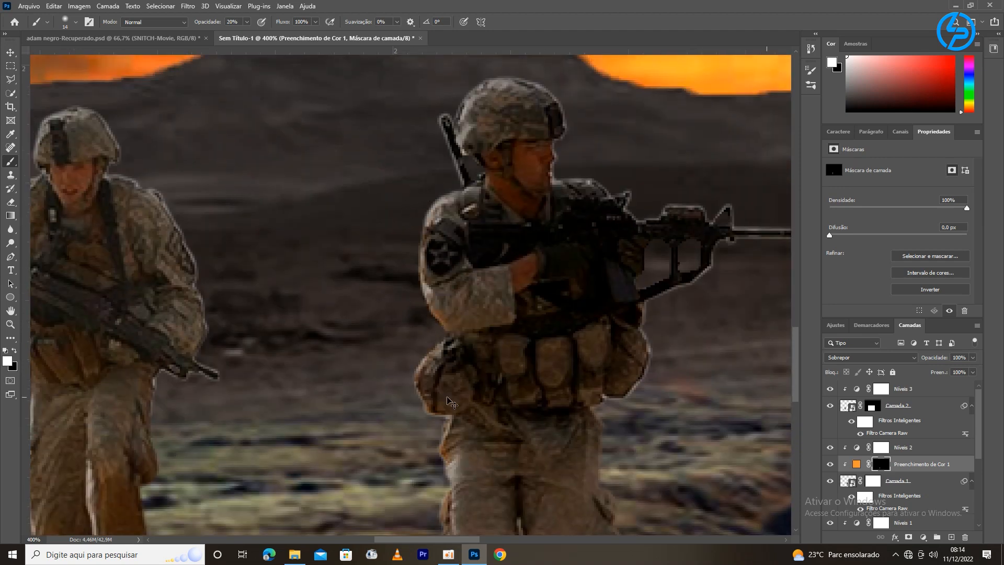
- Paint orange edge light around the Camada 1 soldier's helmet, shoulders, rifle and pouches, and down the trousers to the boot
key("ctrl+minus")
key("ctrl+minus")
key("ctrl+minus")
key("ctrl+minus")
key("ctrl+plus")
key("ctrl+plus")
left_click_drag(401, 443, 401, 303)
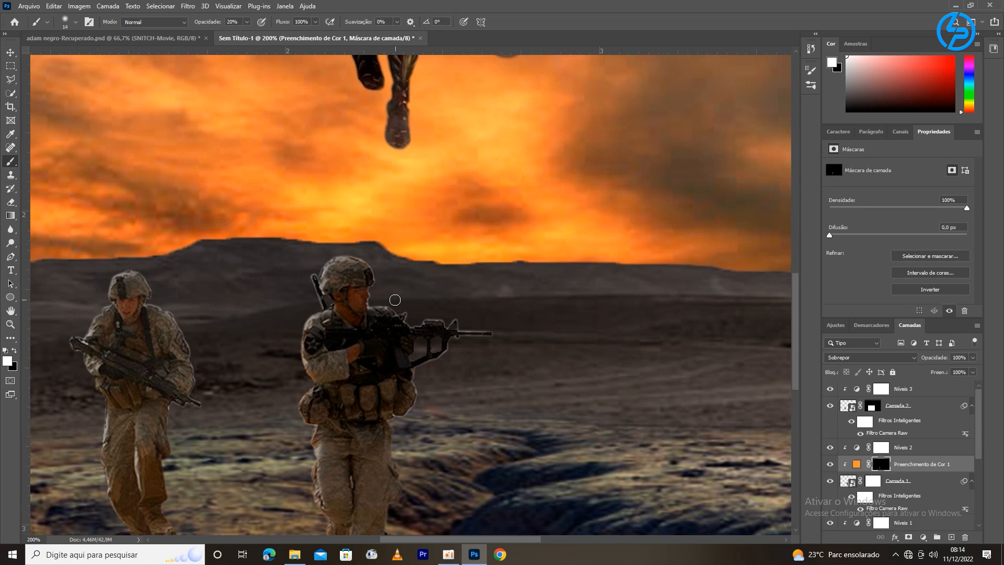
key("ctrl+plus")
key("ctrl+plus")
key("ctrl+plus")
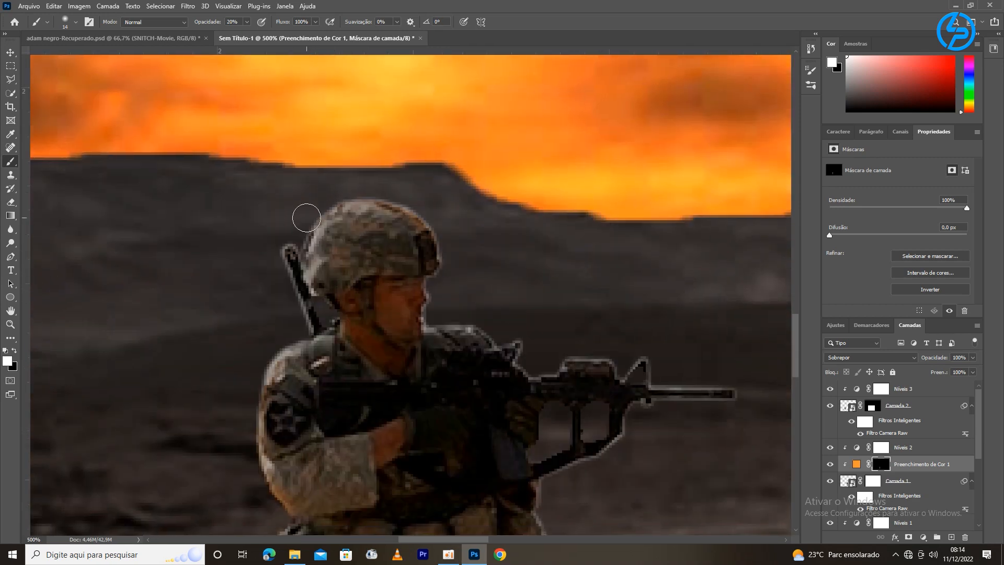
mouse_move(427, 323)
left_mouse_down()
mouse_move(608, 347)
mouse_move(633, 280)
left_mouse_up()
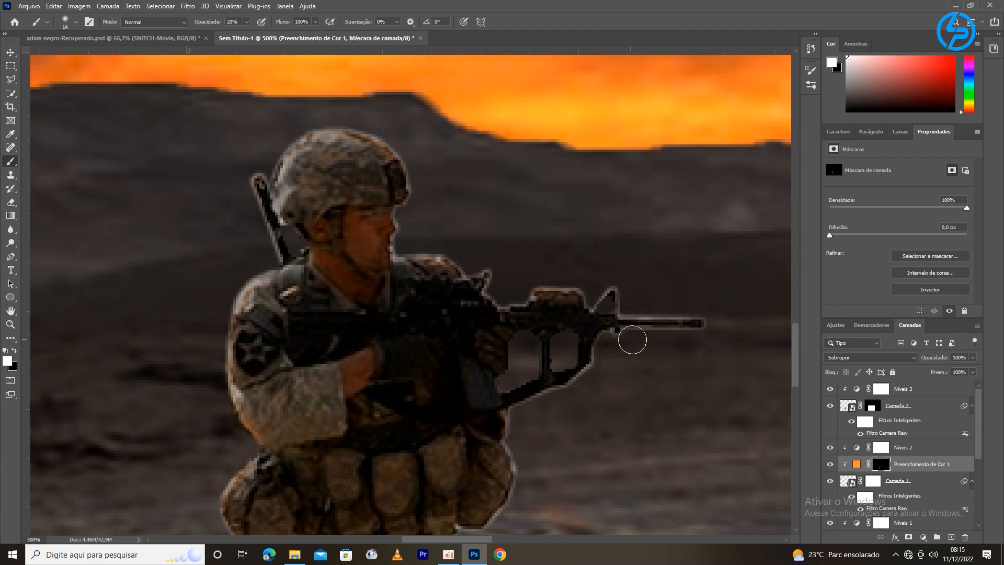
left_click_drag(568, 439, 573, 234)
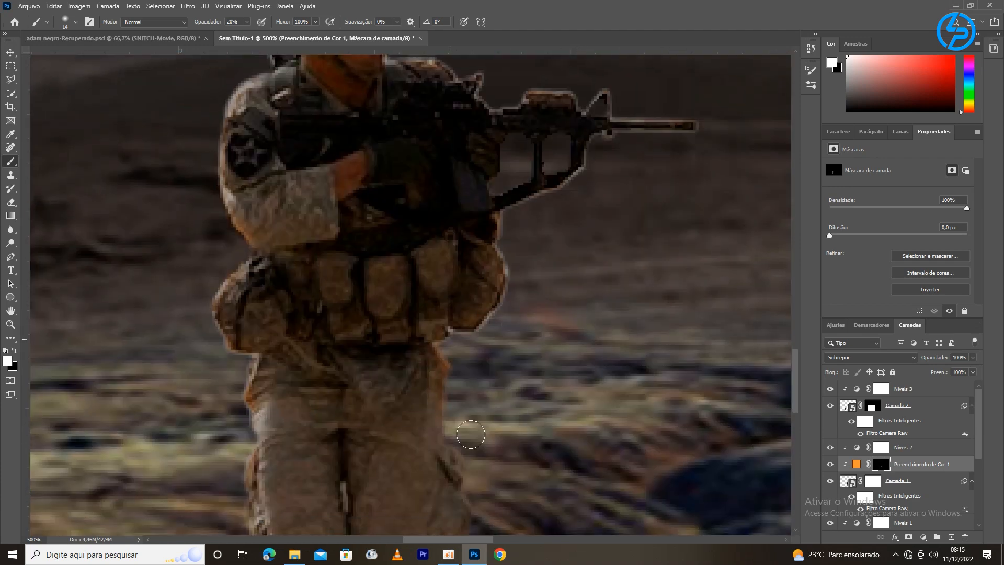
left_click_drag(444, 370, 366, 209)
- Examine the Camada 1 soldier's orange edge light against the whole composite
key("ctrl+minus")
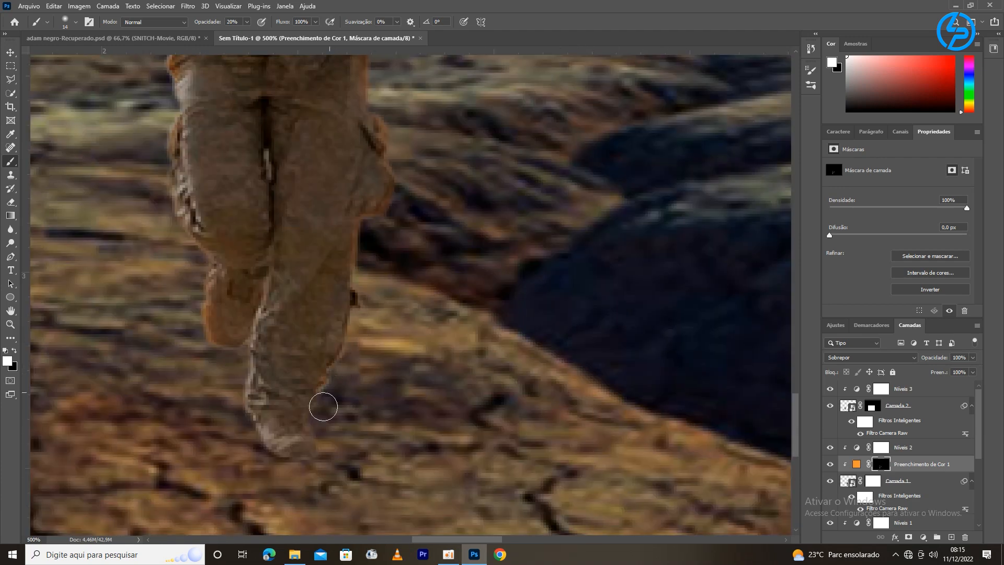
key("ctrl+minus")
key("ctrl+minus")
key("ctrl+minus")
key("ctrl+minus")
key("ctrl+minus")
key("ctrl+plus")
key("ctrl+plus")
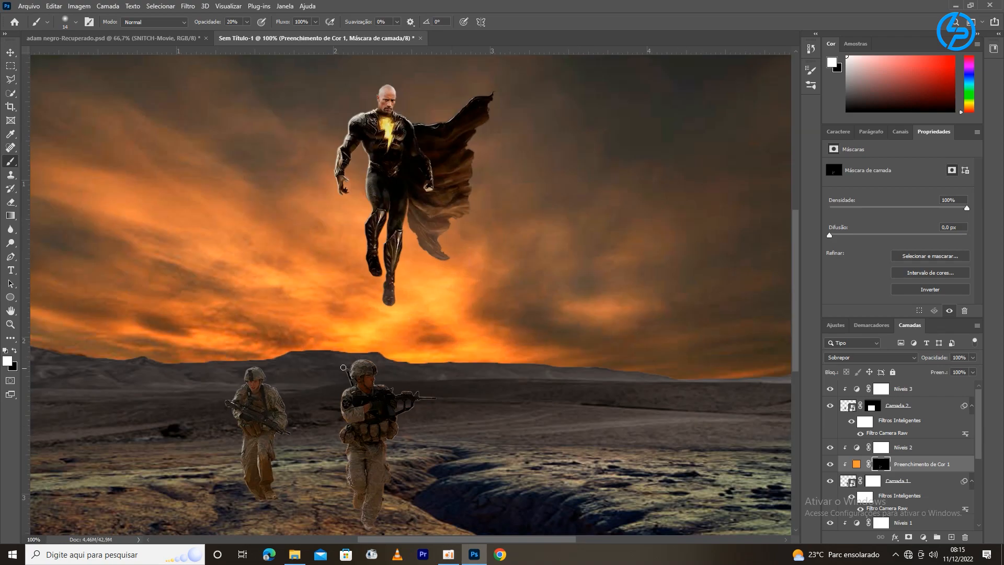
key("ctrl+minus")
key("ctrl+minus")
key("ctrl+plus")
- Add an orange Solid Color fill with hue 30 above Níveis 3 and clip it to the Camada 2 soldier
mouse_move(978, 446)
left_mouse_down()
mouse_move(979, 476)
mouse_move(978, 441)
left_mouse_up()
left_click(947, 393)
left_click(923, 536)
left_click(936, 353)
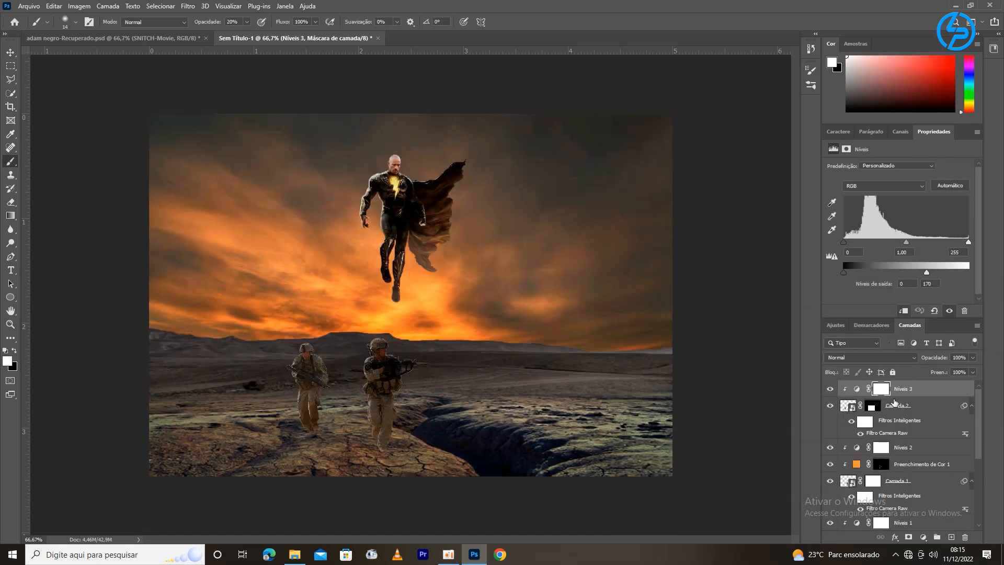
left_click(924, 537)
left_click(934, 352)
left_click_drag(785, 324, 671, 326)
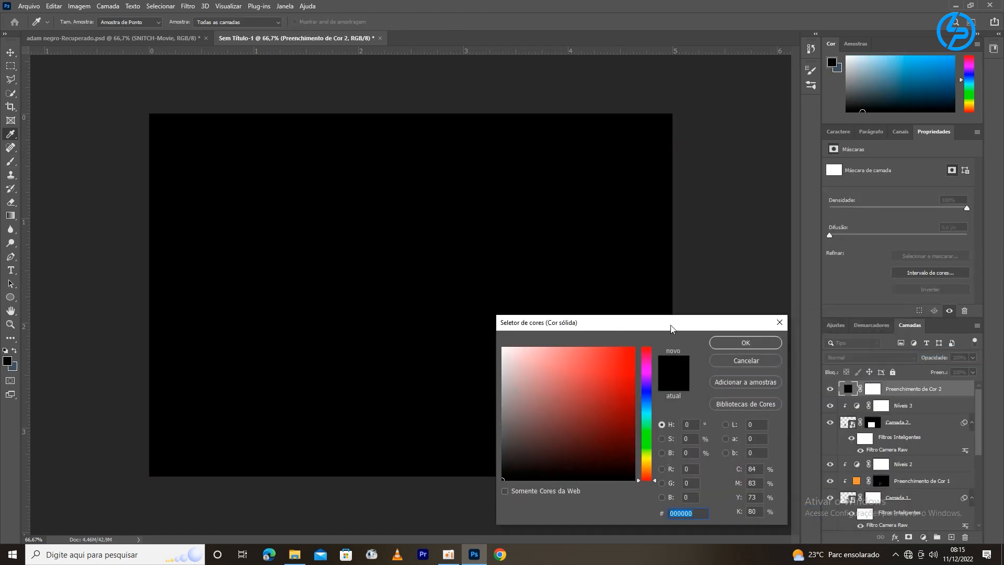
left_click(645, 470)
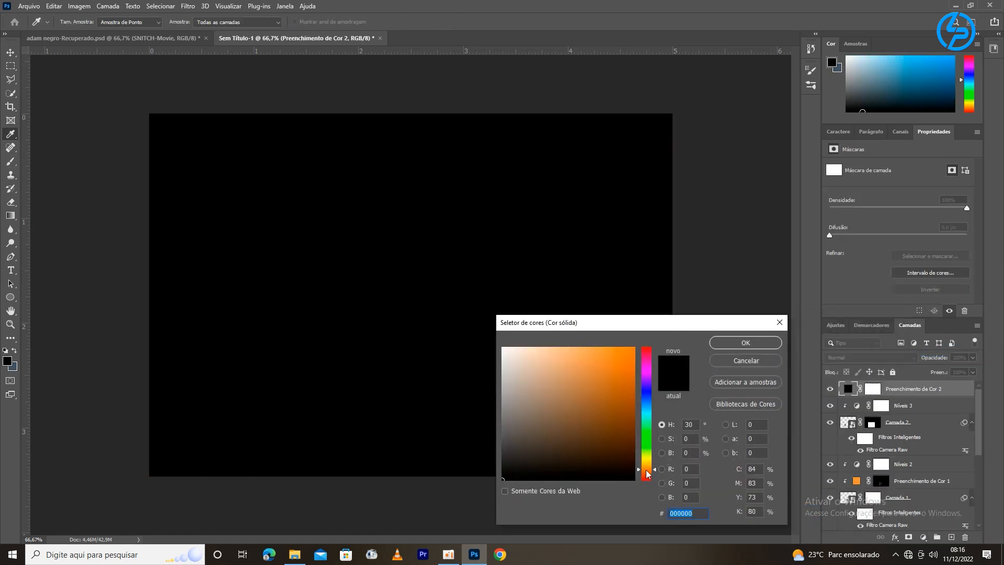
left_click(610, 353)
left_click(746, 342)
right_click(920, 389)
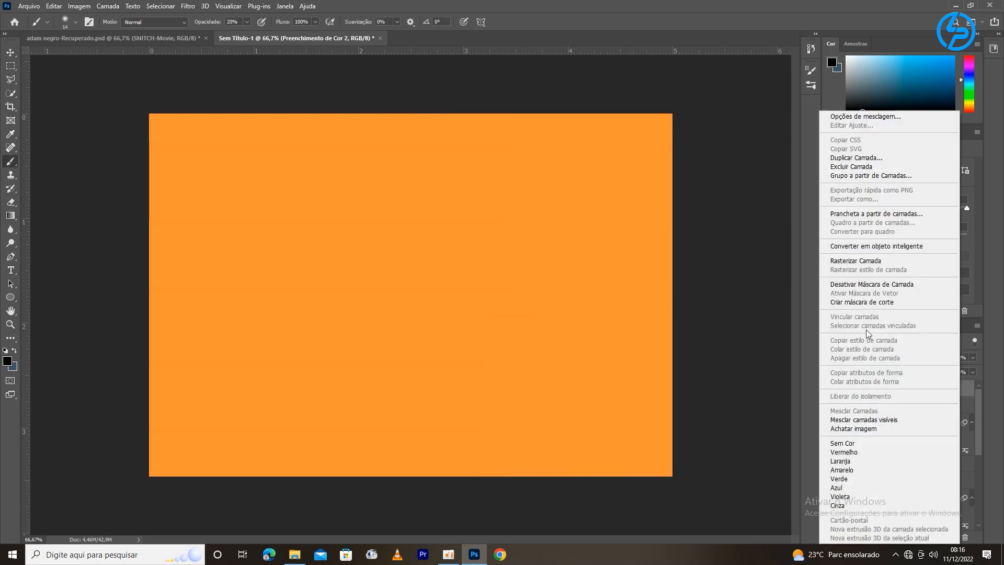
left_click(890, 302)
- Set the Camada 2 soldier's orange fill to Sobrepor (Overlay) blending and invert its mask to black
left_click(916, 360)
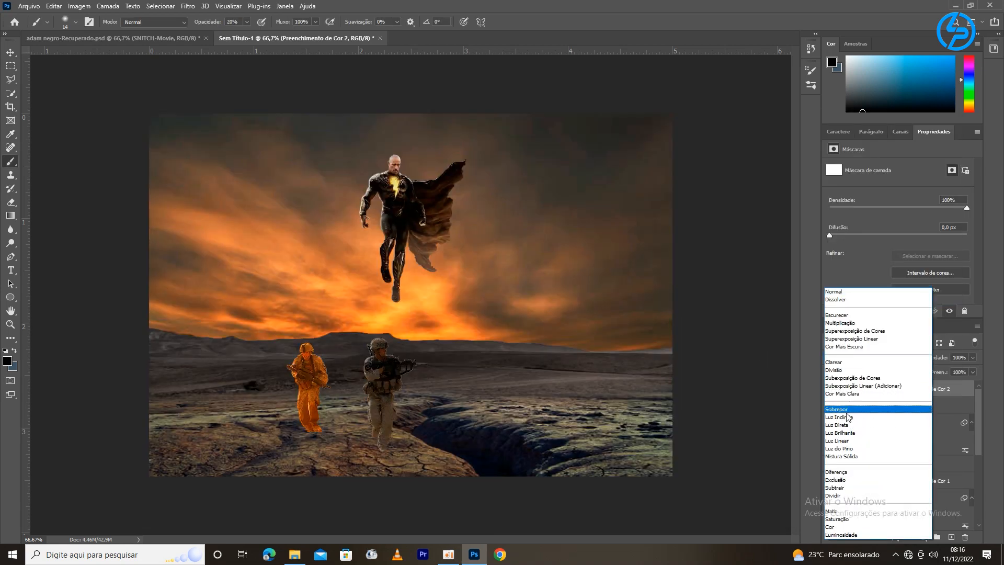
left_click(848, 410)
left_click(879, 392)
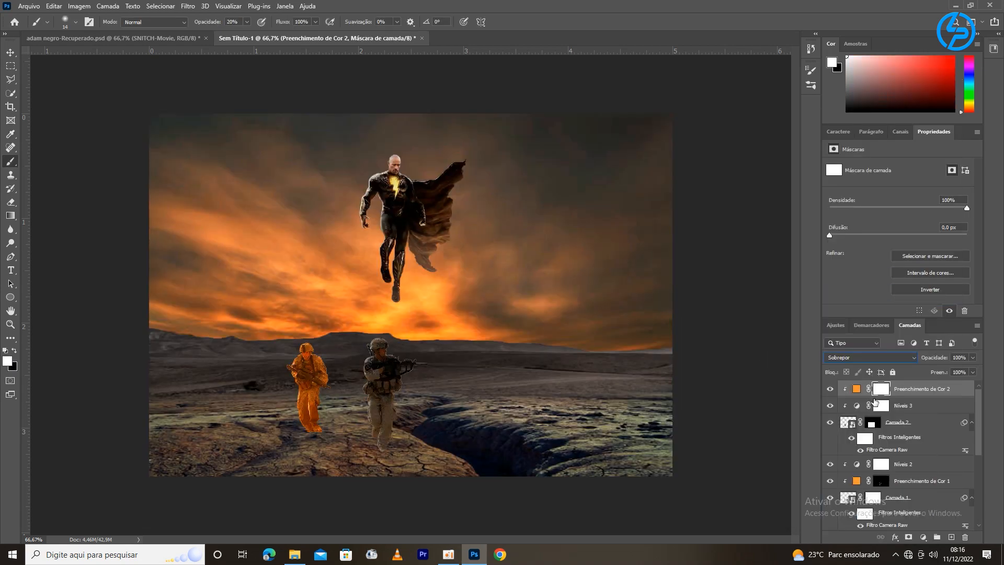
key("ctrl+i")
- Paint orange edge light along the Camada 2 soldier's arm and waist, and down both sides of the trousers to the boots
key("ctrl+plus")
key("ctrl+plus")
key("ctrl+plus")
key("ctrl+plus")
left_click_drag(359, 242, 545, 181)
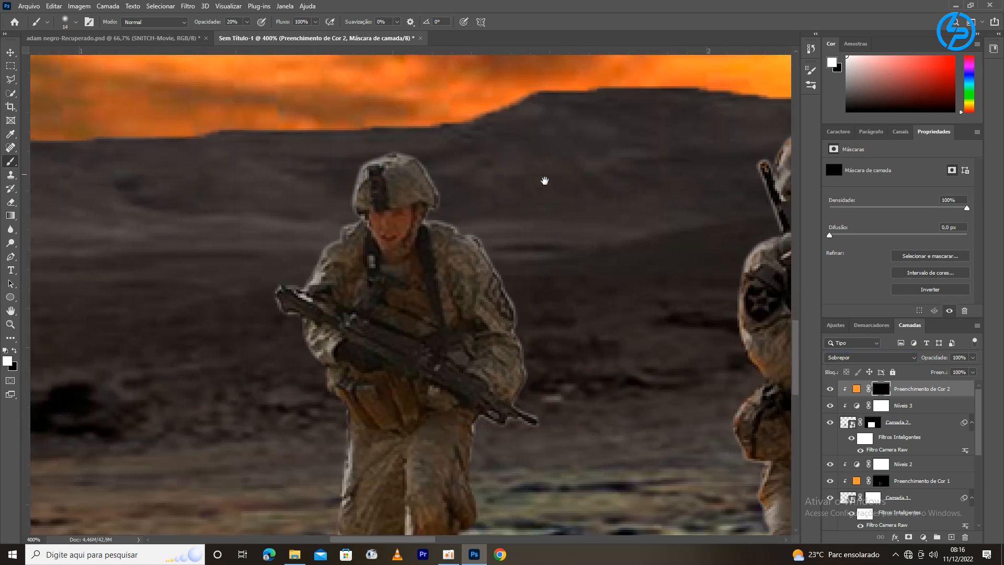
scroll(298, 251, "down", 3)
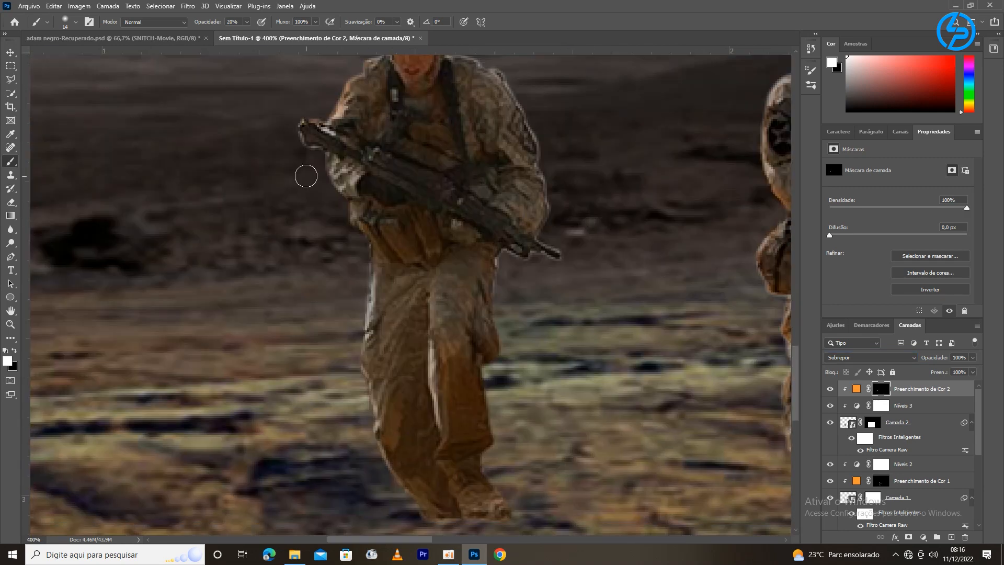
scroll(359, 419, "down", 4)
scroll(359, 419, "right", 2)
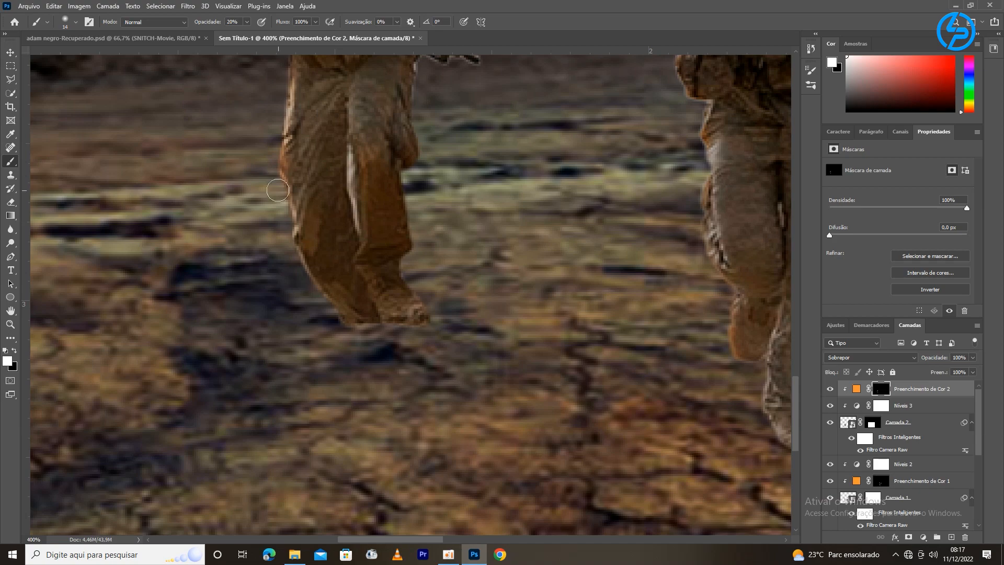
scroll(332, 321, "up", 3)
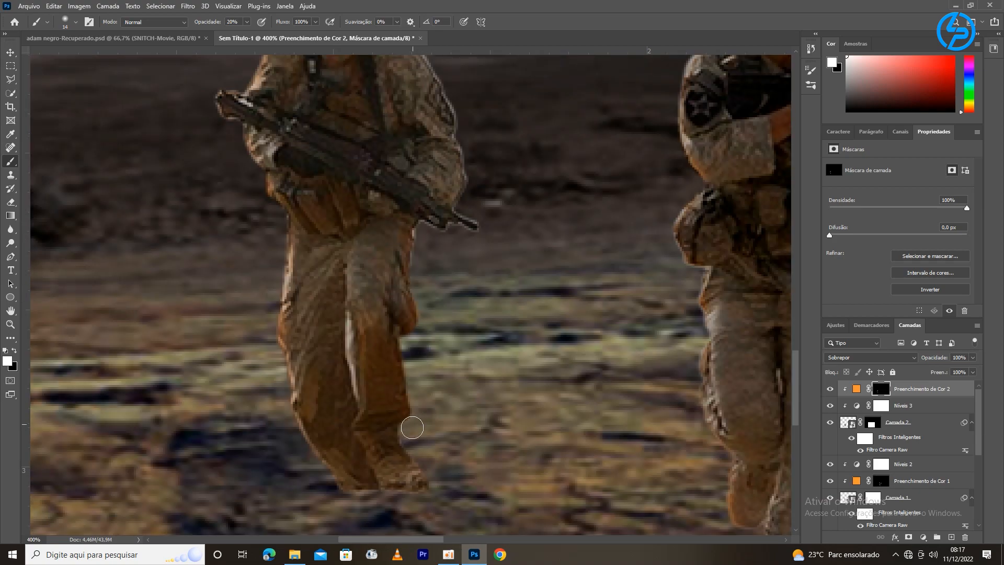
- Paint orange edge light around the Camada 2 soldier's helmet, shoulders and rifle, and check it against the whole composite
scroll(392, 347, "up", 5)
scroll(392, 382, "down", 2)
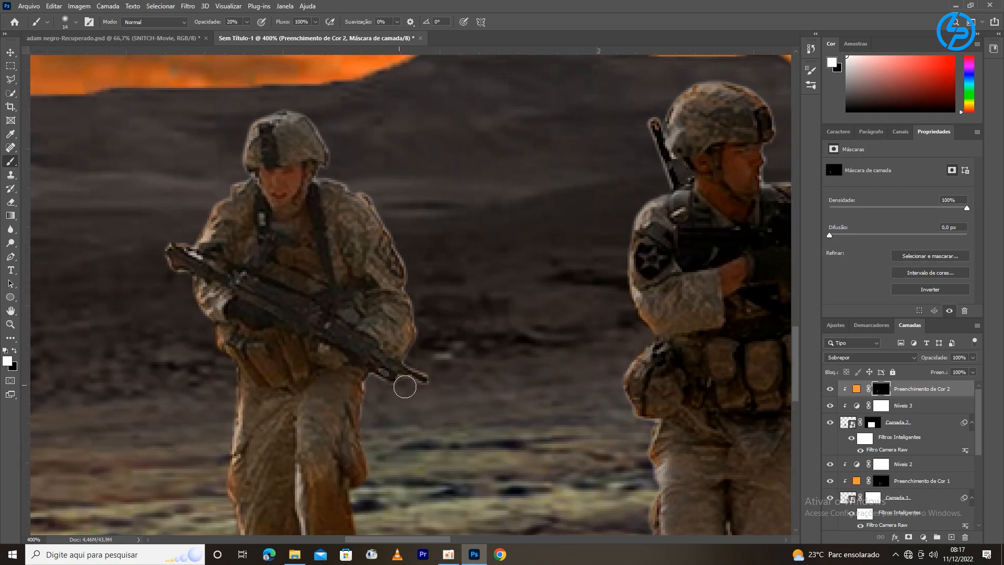
scroll(341, 234, "up", 2)
scroll(379, 299, "down", 7)
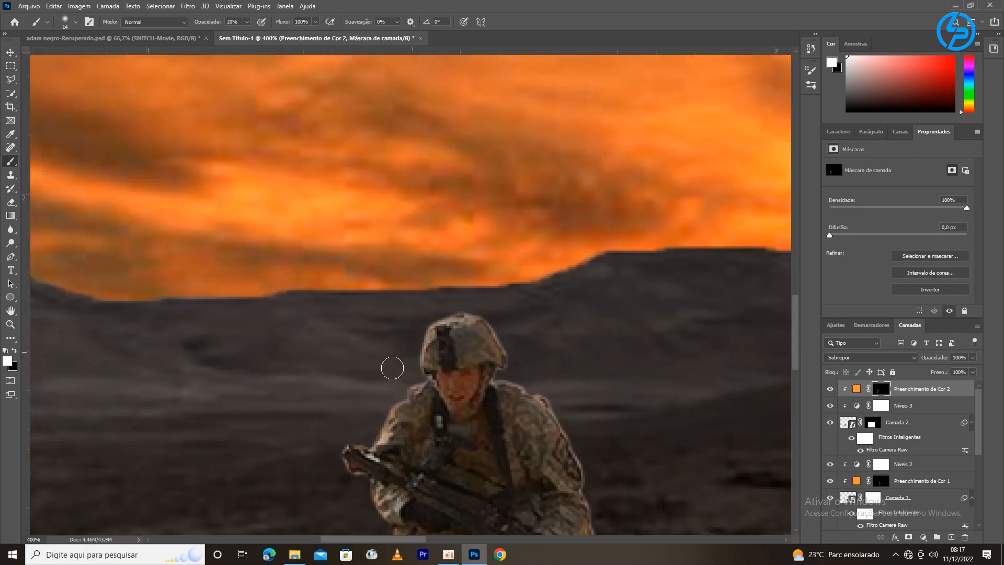
scroll(410, 302, "up", 5)
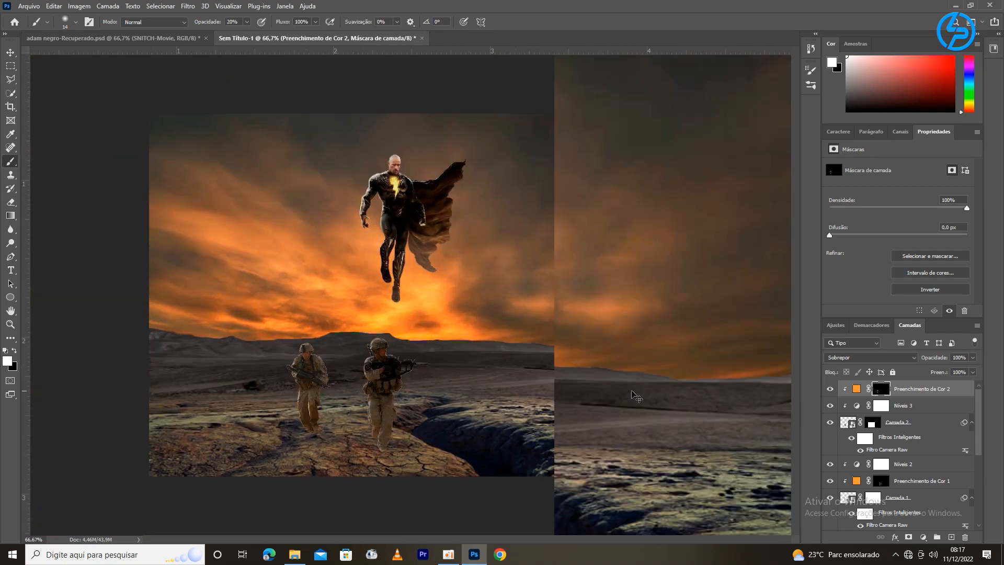
scroll(488, 455, "down", 3)
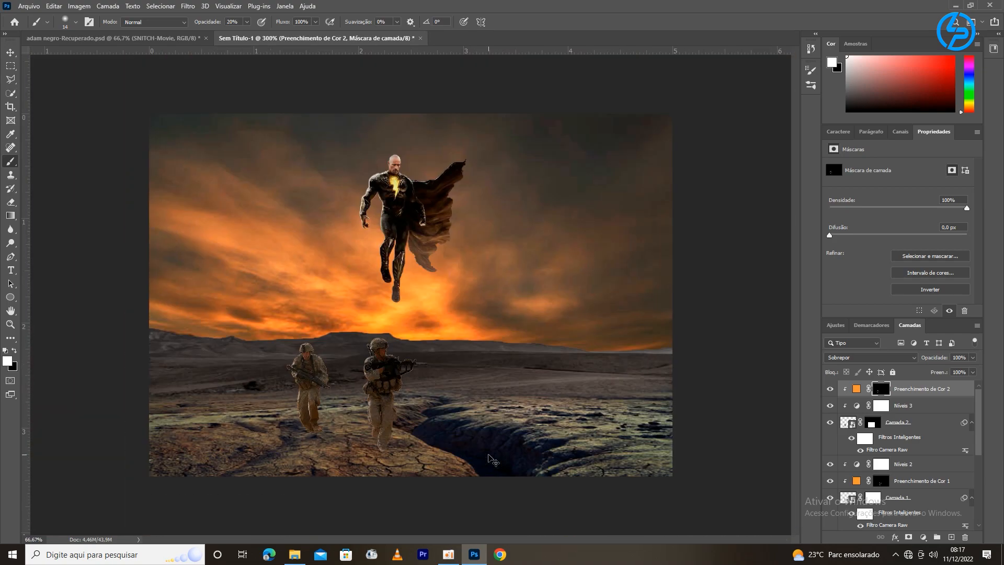
- Touch up the Camada 2 soldier's layer mask around the boots with a black brush at 100% opacity
left_click(872, 422)
scroll(310, 385, "up", 3)
left_click_drag(310, 385, 434, 208)
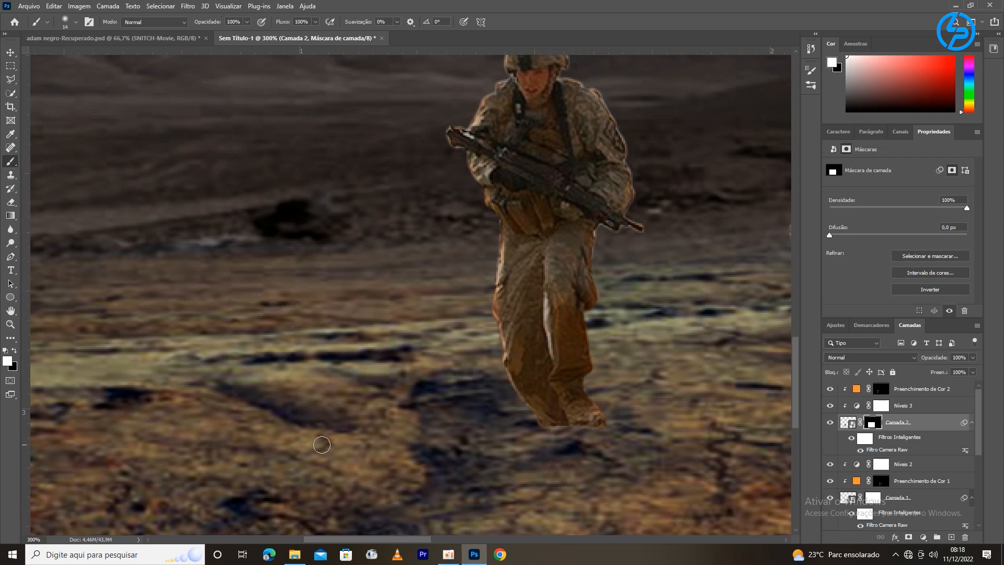
key("x")
scroll(717, 476, "down", 5)
key("ctrl+minus")
key("ctrl+plus")
key("ctrl+minus")
key("ctrl+plus")
- Touch up the Camada 1 soldier's layer mask around the boots with the black brush at 100% opacity
key("ctrl+plus")
key("ctrl+plus")
key("ctrl+plus")
left_click_drag(438, 390, 511, 56)
scroll(847, 517, "down", 1)
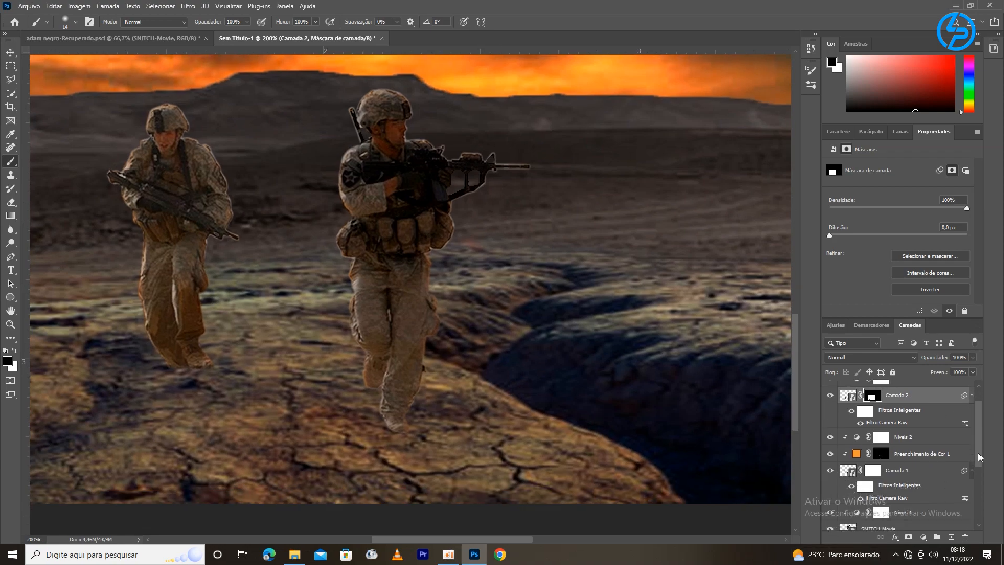
left_click(873, 466)
scroll(527, 464, "down", 5)
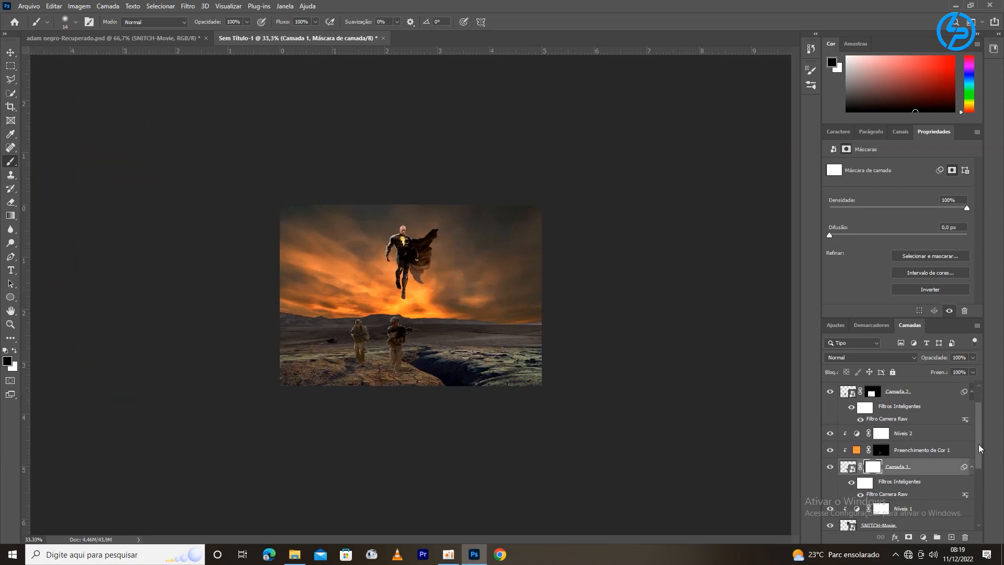
- Move Camada 2 together with Níveis 3 and Preenchimento de Cor 2 away from the other soldier, to about X 388 px, Y 818.5 px
scroll(978, 444, "up", 1)
left_click(949, 427)
left_click(934, 392, "shift")
key("ctrl+t")
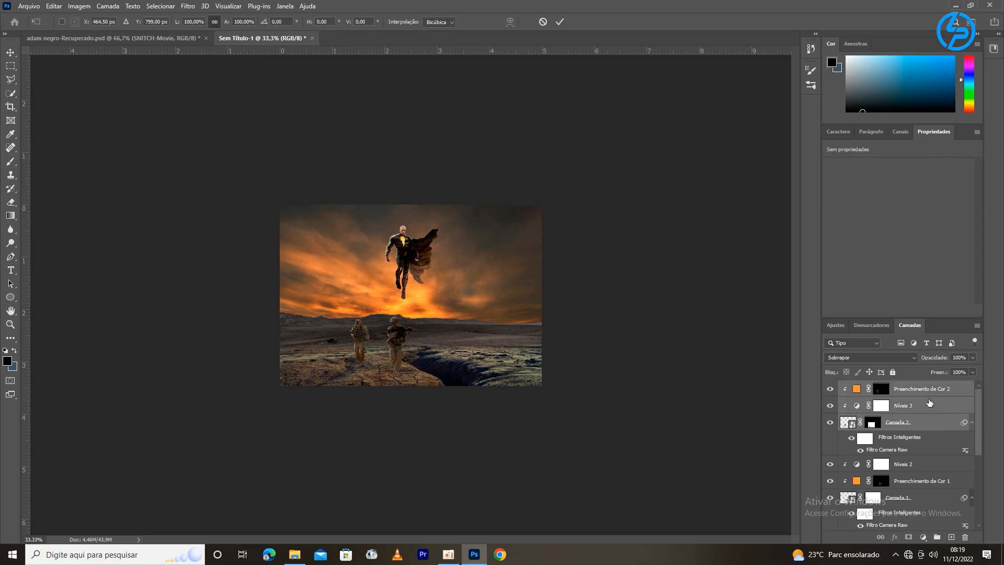
key("ctrl+plus")
key("ctrl+plus")
left_click_drag(318, 401, 291, 407)
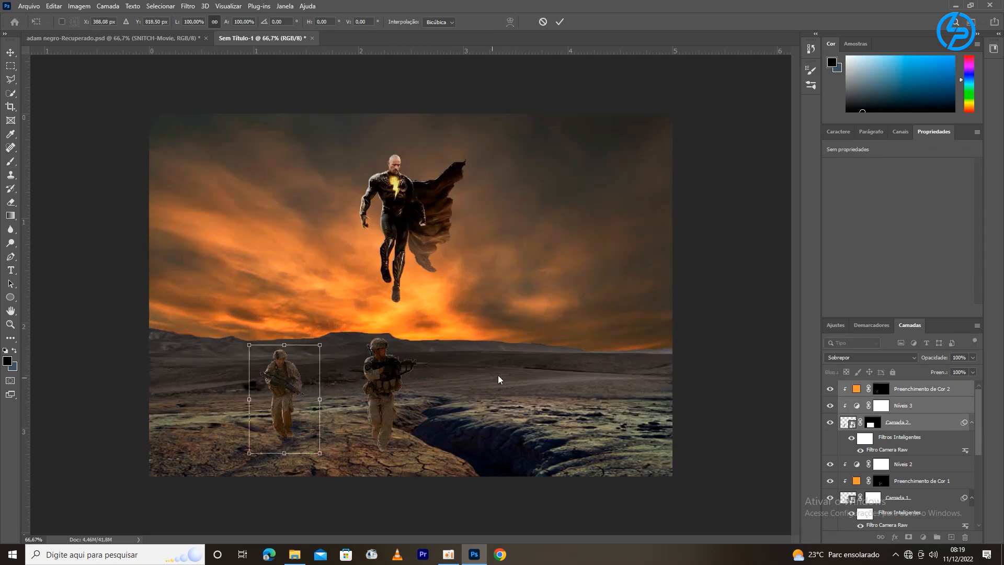
left_click(560, 21)
key("ctrl+minus")
key("ctrl+minus")
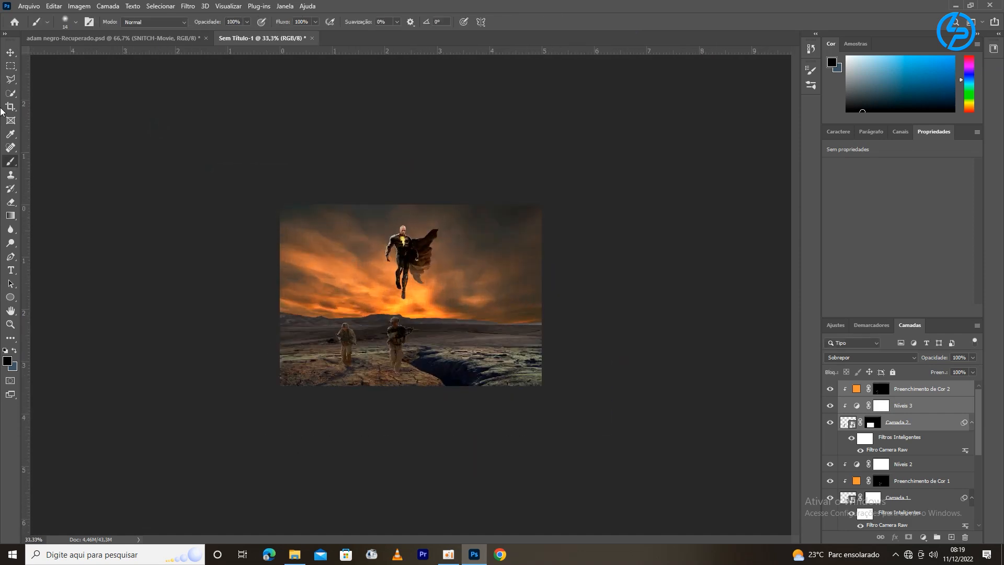
key("v")
left_click(422, 276)
left_click(931, 507)
key("ctrl+t")
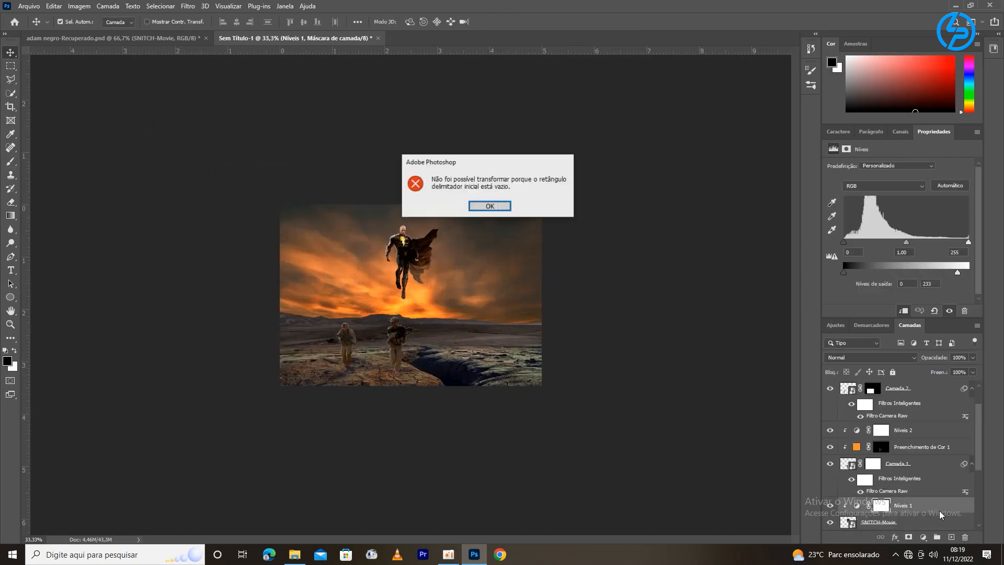
left_click(489, 209)
- Scale the SNITCH-Movie hero and its Níveis 1 to about 78% and reposition them in the sky above and between the two soldiers
key("ctrl+plus")
scroll(877, 420, "down", 3)
left_click(920, 470)
left_click(928, 451, "ctrl")
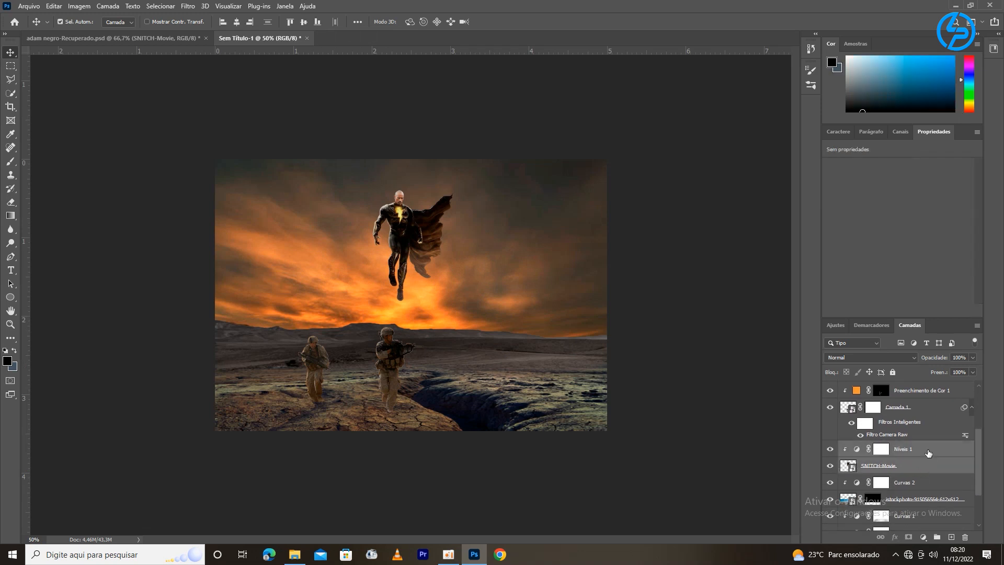
key("ctrl+t")
left_click_drag(398, 233, 425, 234)
left_click_drag(400, 303, 408, 290)
left_click_drag(422, 254, 437, 266)
left_click_drag(466, 235, 373, 223)
left_click_drag(404, 190, 399, 198)
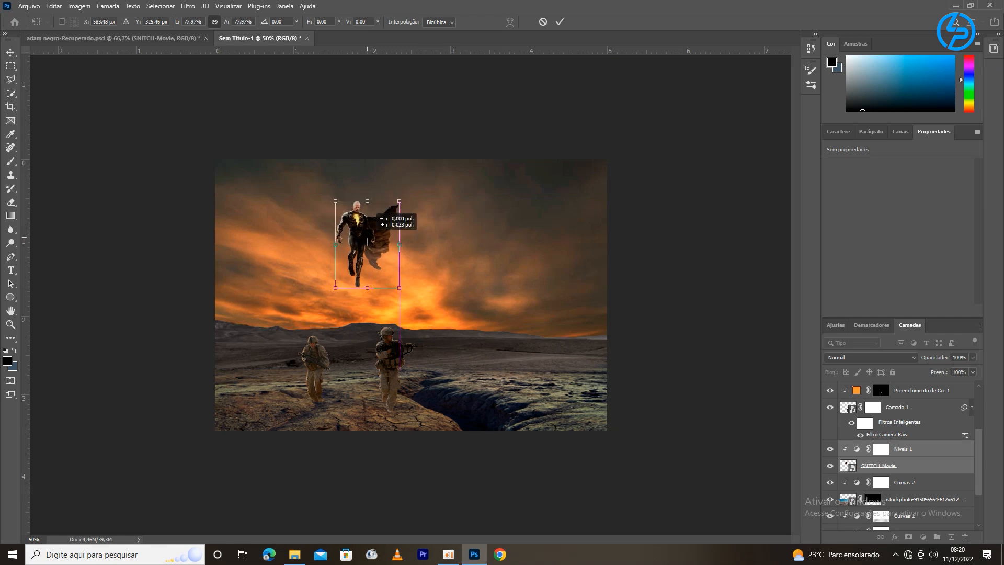
left_click(559, 21)
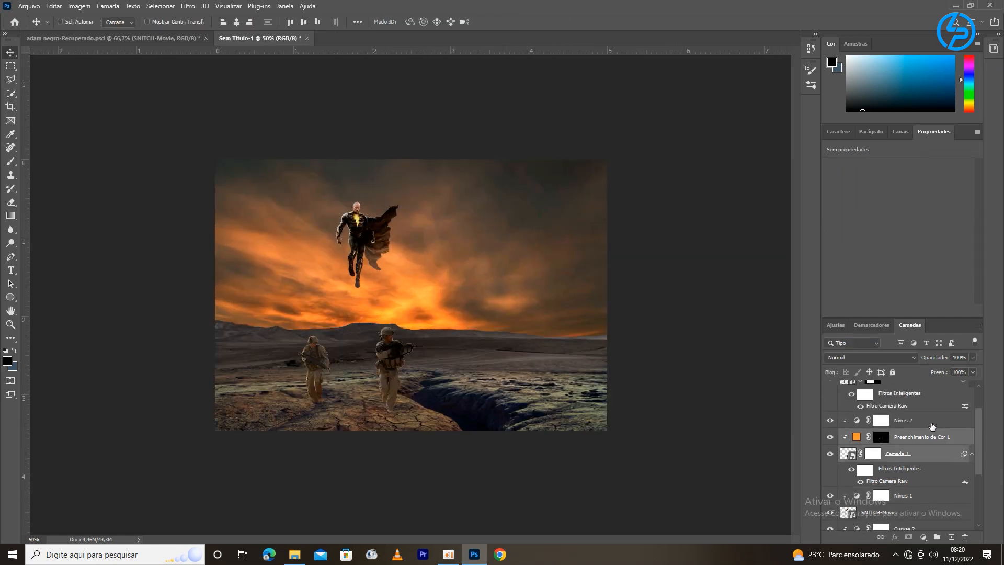
- Move Camada 1 with Preenchimento de Cor 1 and Níveis 2 slightly toward the crevice, to X 714.5 px, Y 804 px
left_click(932, 423, "shift")
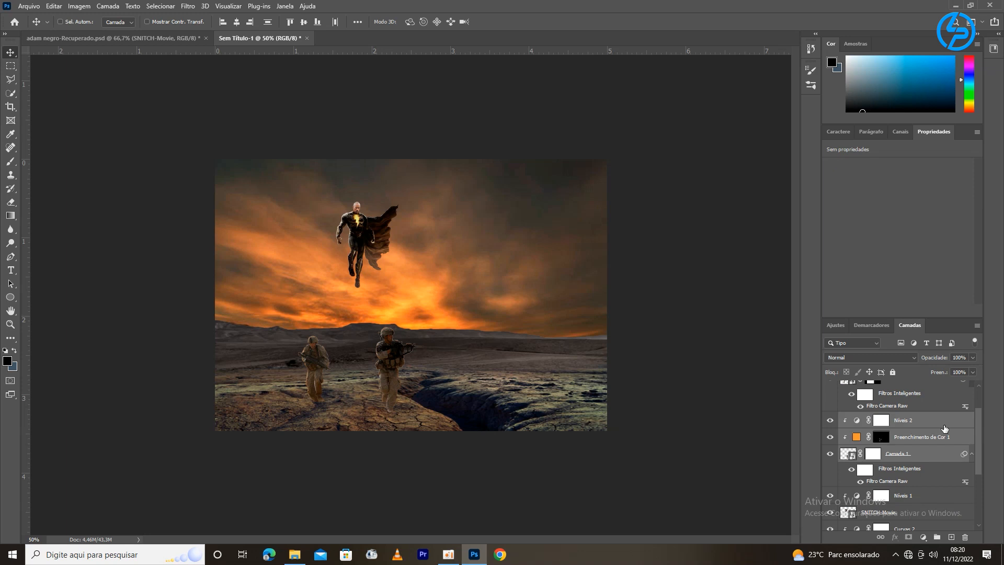
key("ctrl+t")
left_click_drag(395, 352, 403, 356)
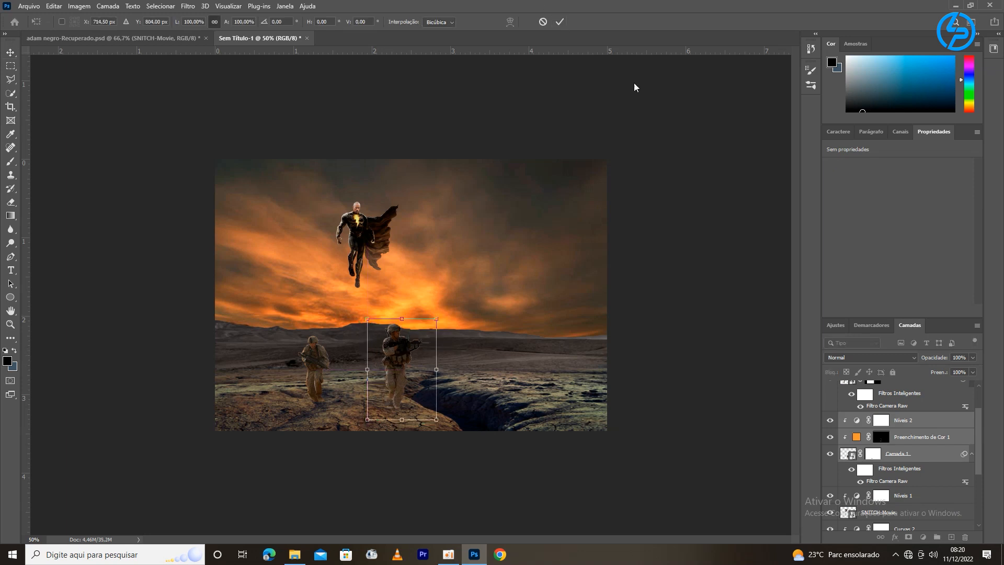
left_click(560, 23)
- Duplicate Camada 1 and give the lower copy a Sobreposição de Cor and a black Acetinado effect in Normal mode
left_click(928, 460)
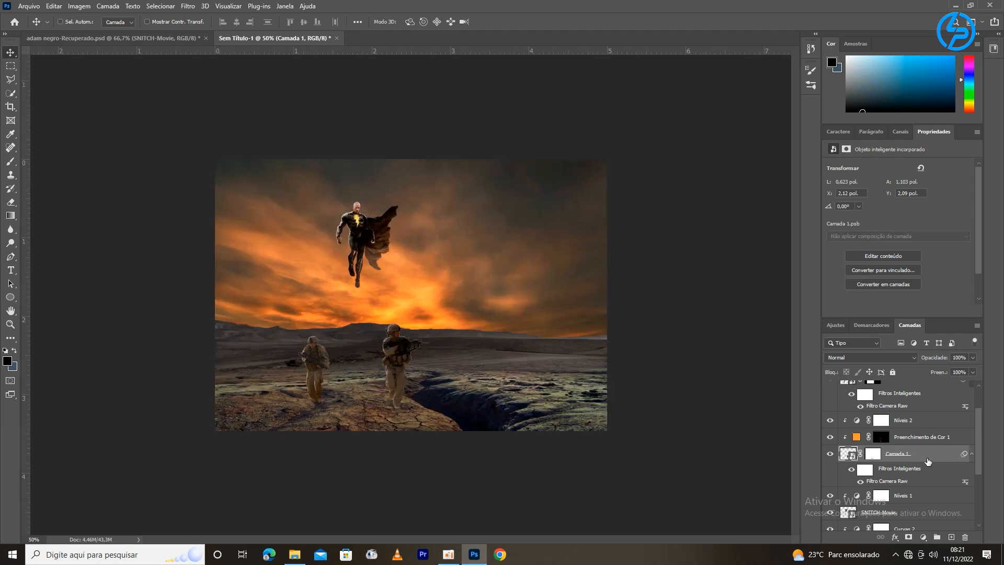
key("ctrl+j")
double_click(937, 501)
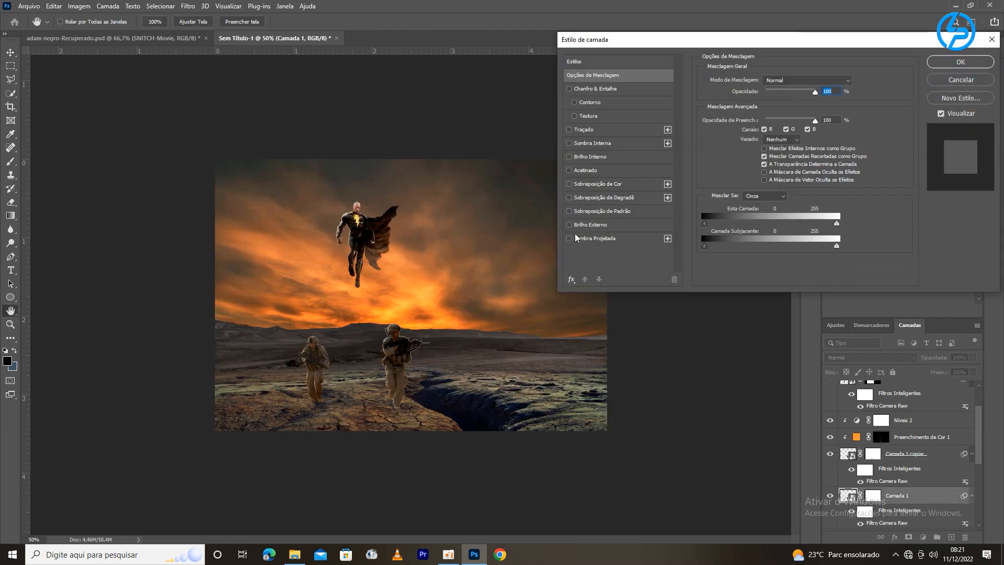
left_click(596, 184)
left_click(585, 170)
left_click(803, 81)
left_click(812, 92)
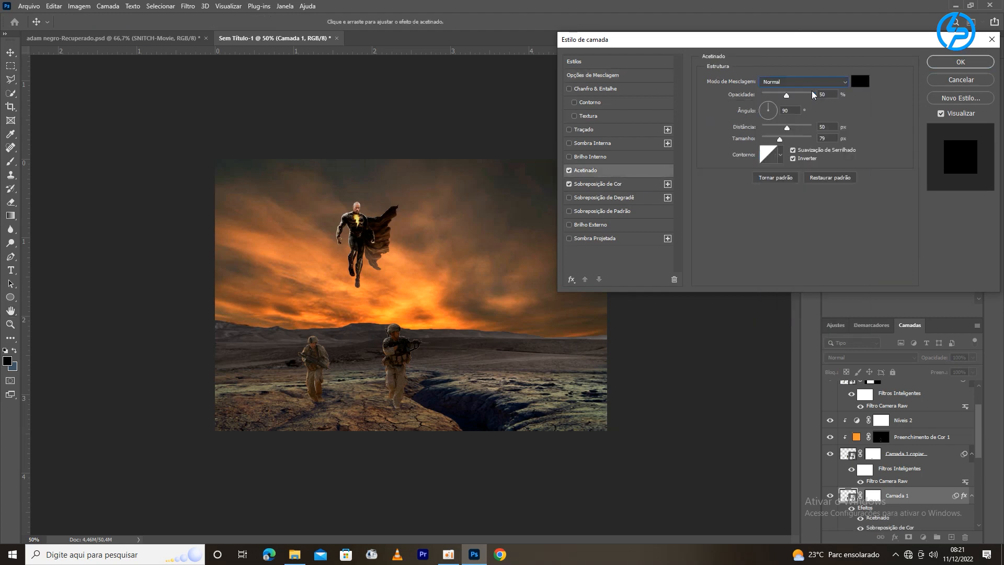
left_click(961, 62)
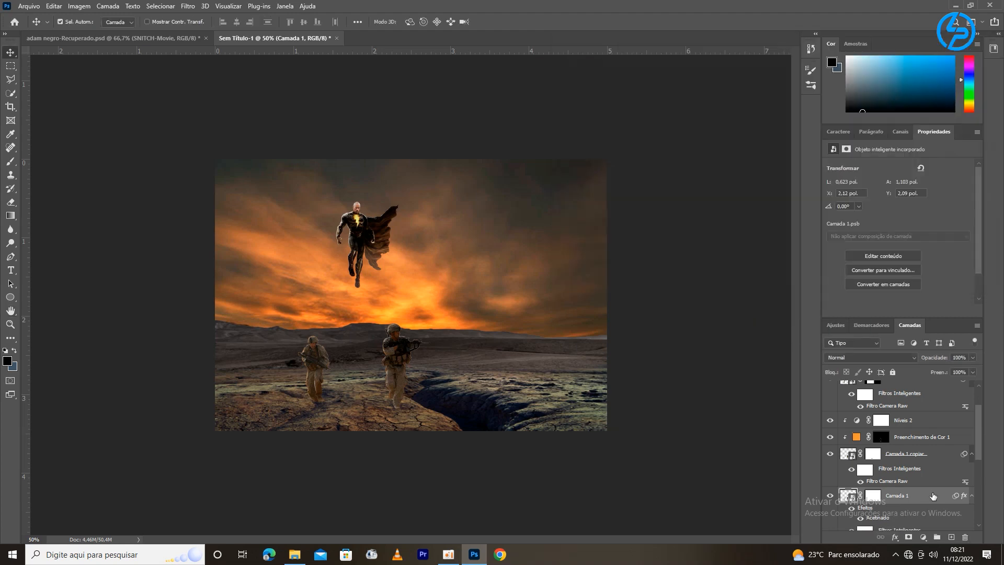
- Convert the lower Camada 1 layer with its effects to a smart object and rasterize it
left_click(884, 144)
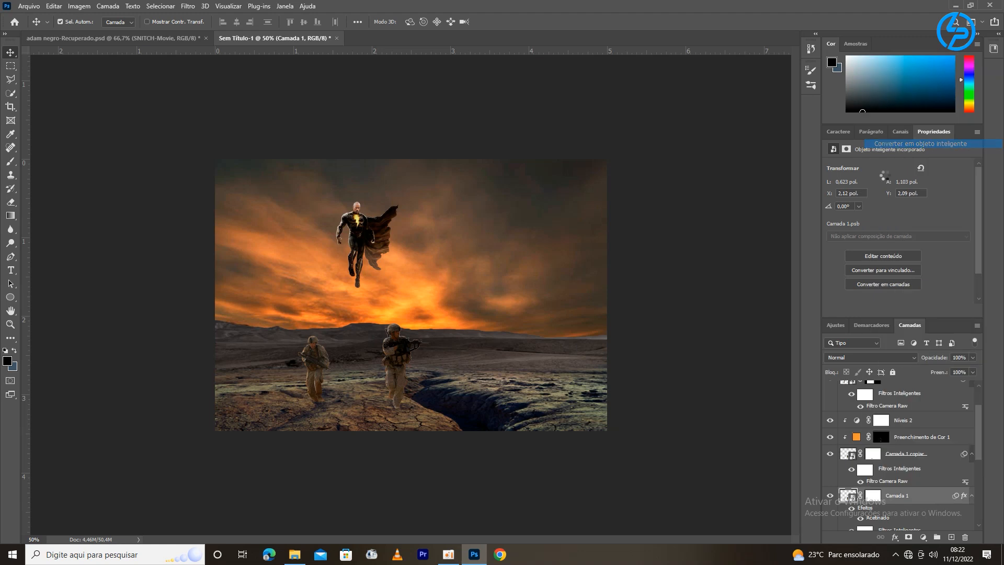
key("ctrl+t")
left_click_drag(977, 442, 977, 452)
left_click(567, 22)
right_click(913, 477)
left_click(874, 212)
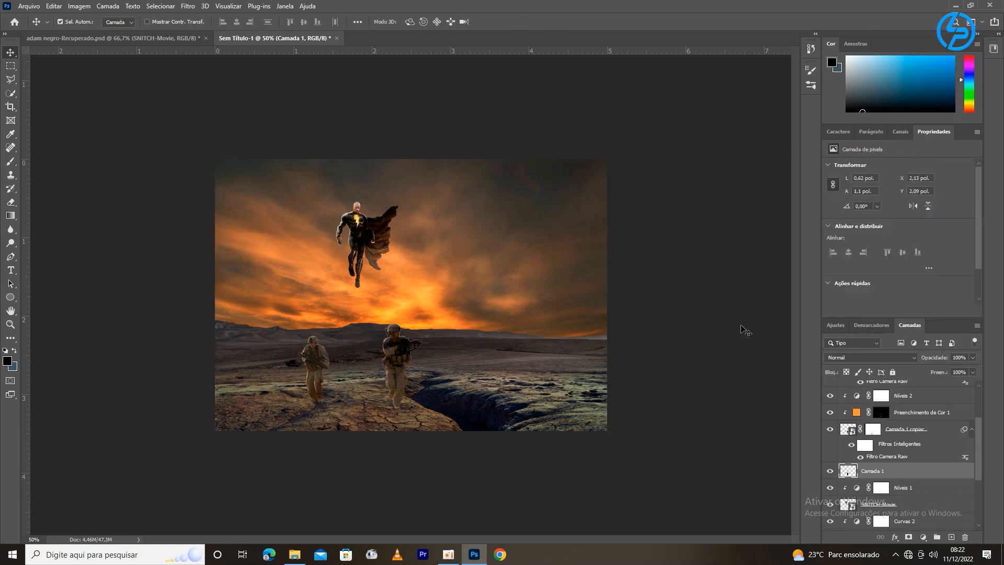
- Try slanting the rasterized Camada 1 layer away from the soldier's boots as a shadow, and delete the layer
key("ctrl+t")
key("ctrl+plus")
key("ctrl+plus")
key("ctrl+plus")
key("ctrl+minus")
key("ctrl+minus")
left_click(54, 6)
mouse_move(104, 244)
left_click(251, 291)
key("ctrl+plus")
key("ctrl+plus")
scroll(586, 246, "down", 4)
scroll(576, 157, "up", 1)
left_click_drag(437, 129, 225, 202)
key("Return")
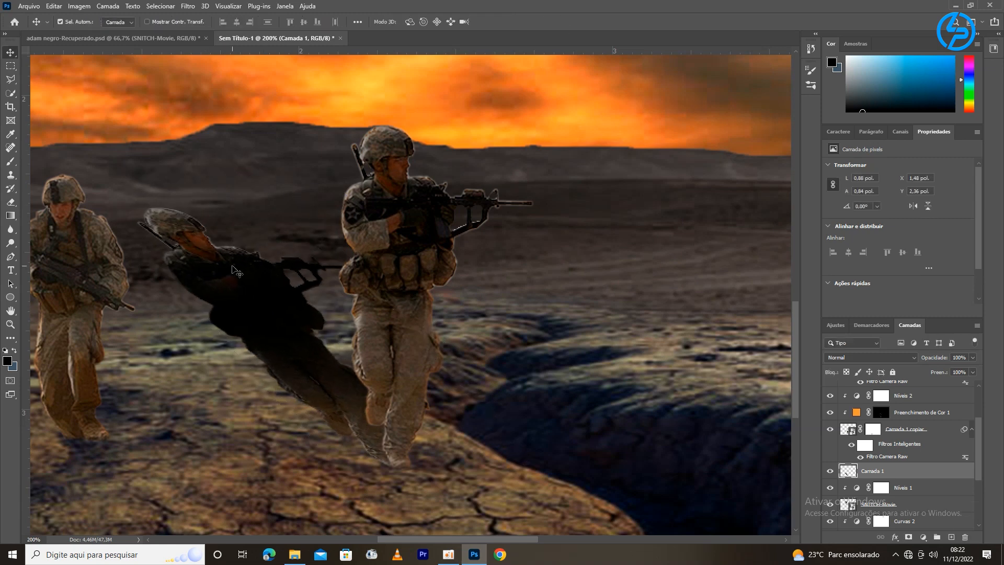
key("Delete")
key("ctrl+minus")
- Duplicate Camada 1 copiar and convert the lower of the two layers to a smart object
left_click(916, 490)
left_click(904, 429)
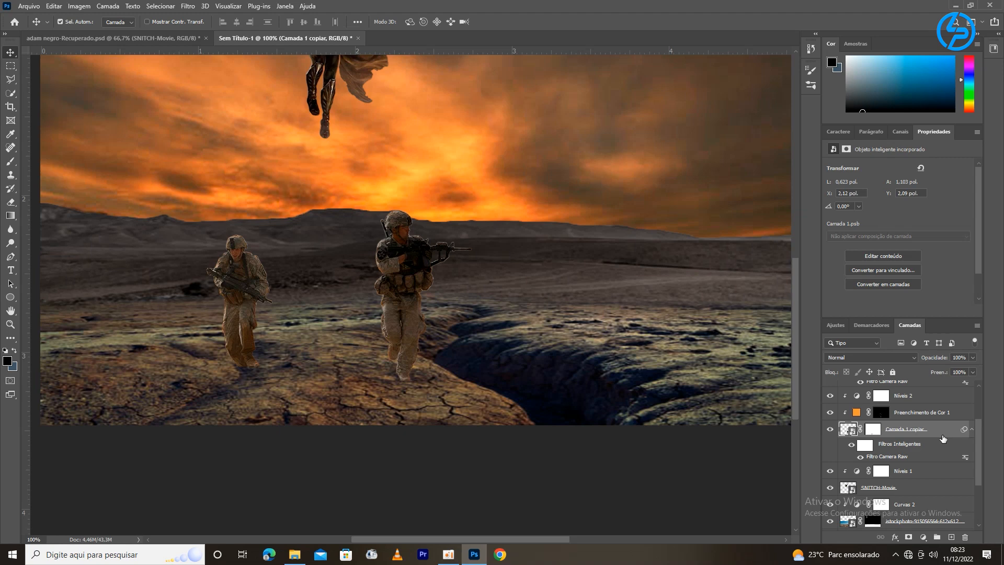
key("ctrl+j")
left_click(928, 478)
right_click(935, 475)
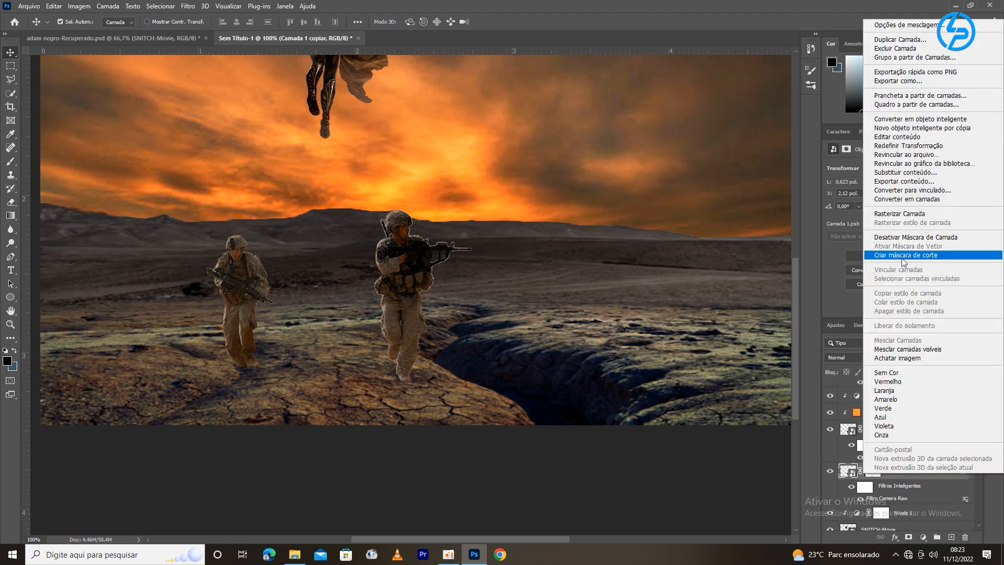
left_click(899, 120)
- Add a black Sobreposição de Cor to the lower Camada 1 copiar layer and rasterize the layer
double_click(942, 477)
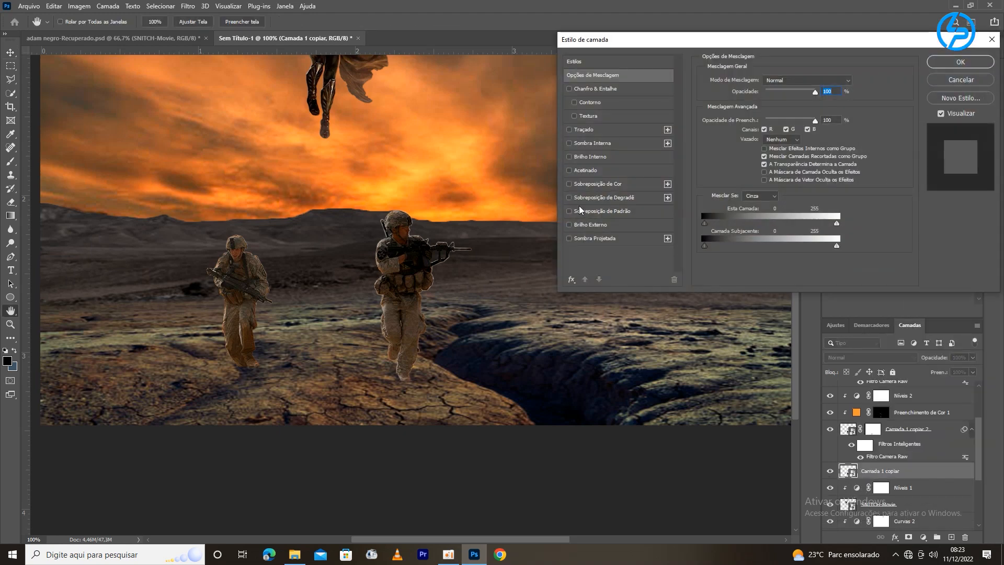
left_click(601, 187)
key("Return")
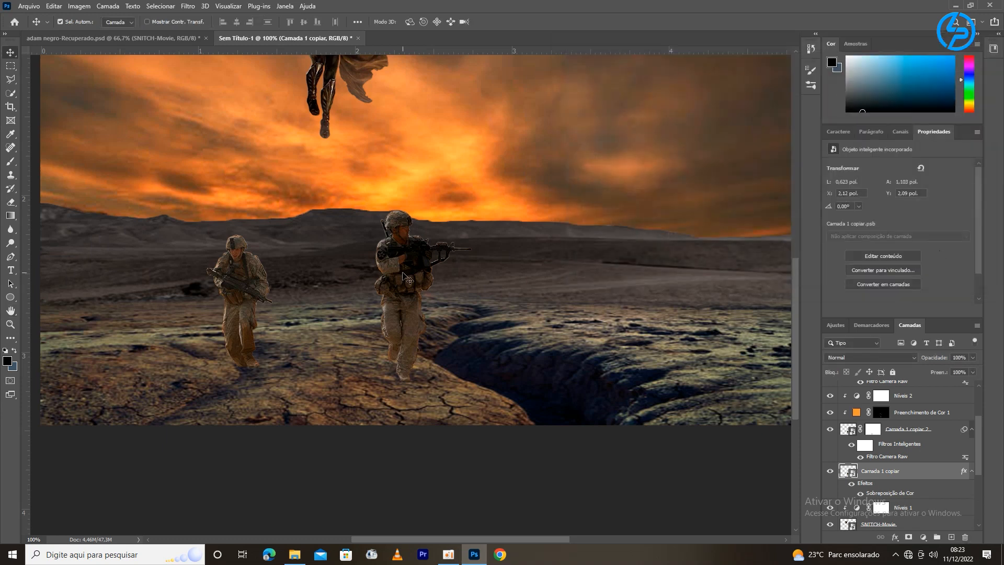
right_click(929, 475)
left_click(896, 214)
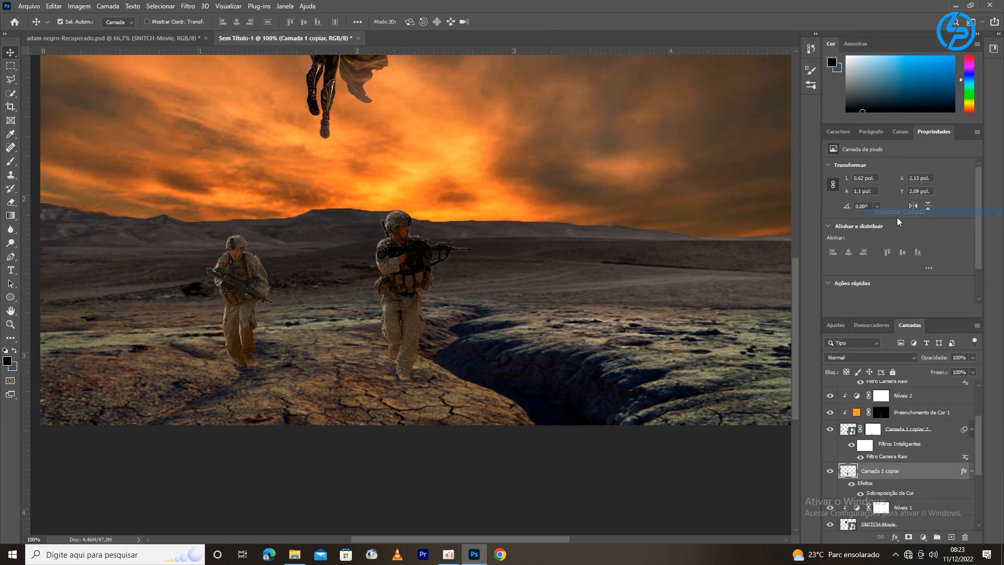
- Distort the black Camada 1 copiar silhouette into a slanted shadow lying on the ground, starting at the soldier's boots
left_click(54, 6)
mouse_move(113, 238)
left_click(269, 289)
left_click_drag(421, 206, 281, 328)
left_click_drag(322, 355, 361, 350)
key("ctrl+plus")
key("ctrl+plus")
left_click_drag(675, 433, 695, 264)
left_click_drag(193, 289, 241, 276)
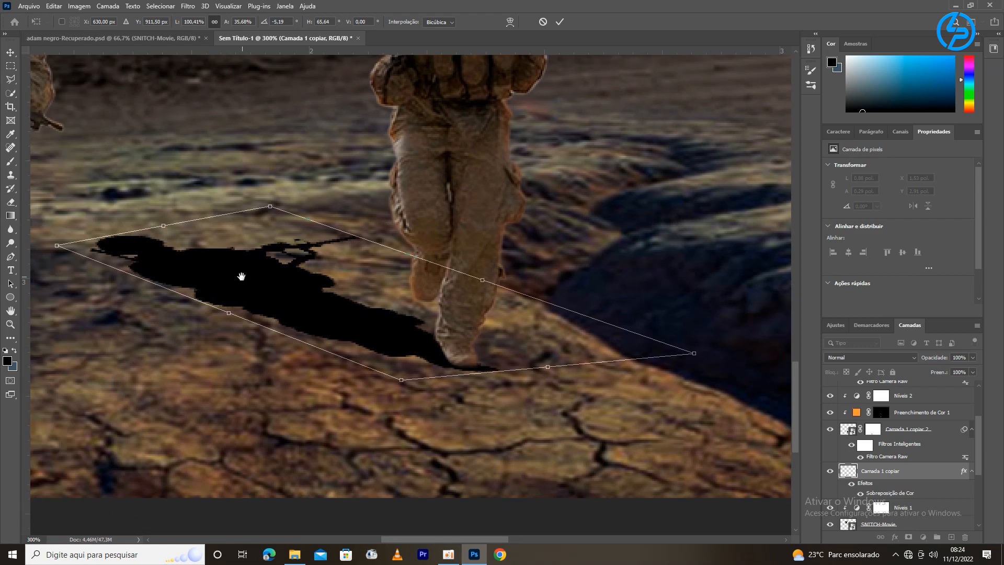
- Shorten the black Camada 1 copiar shadow and align its corners with the right soldier's boot
left_click_drag(163, 226, 223, 216)
left_click_drag(361, 312, 349, 309)
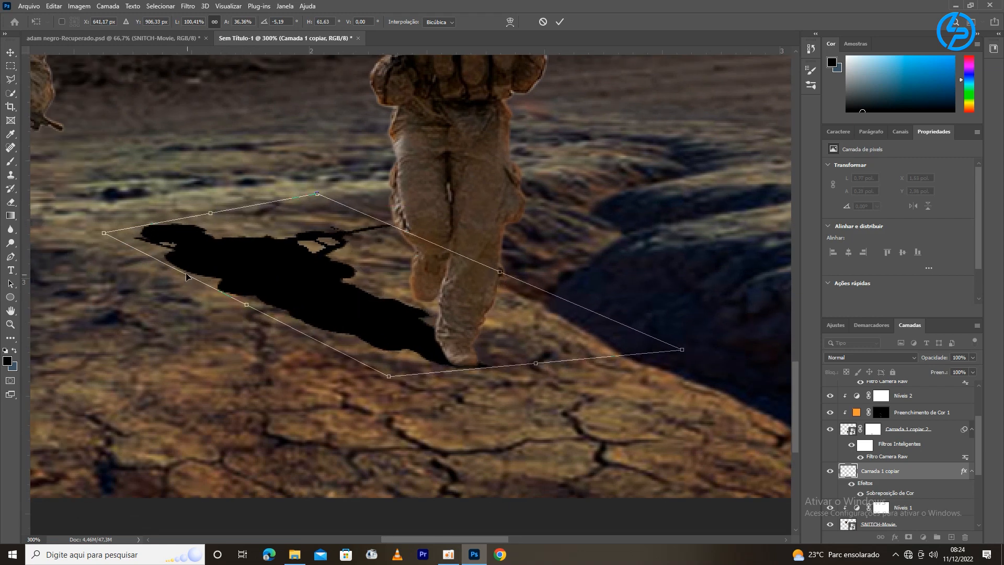
left_click_drag(210, 216, 305, 204)
left_click_drag(389, 376, 385, 372)
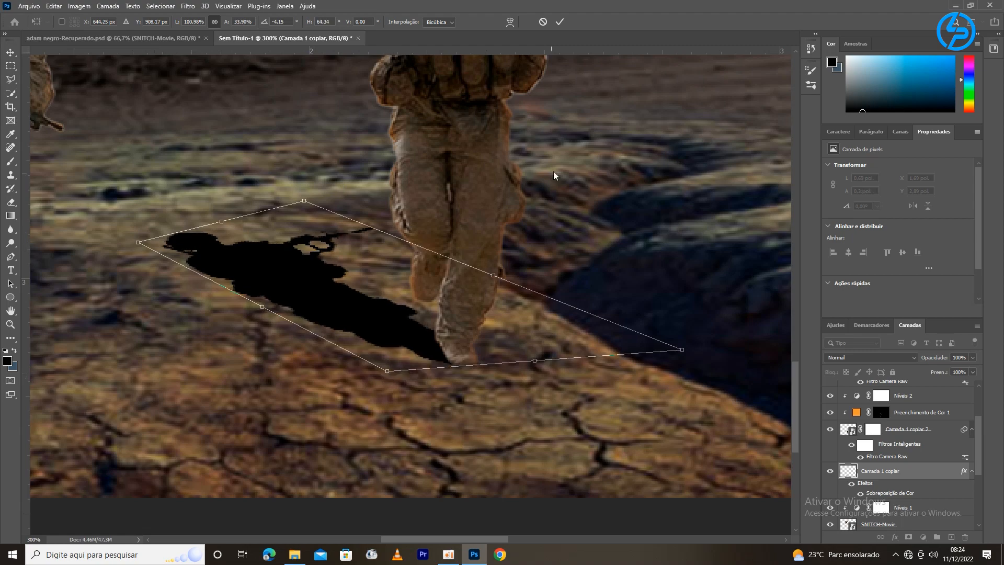
key("Return")
- Soften the Camada 1 copiar shadow with a Desfoque Gaussiano filter
key("ctrl+minus")
key("ctrl+minus")
key("ctrl+minus")
left_click(188, 7)
mouse_move(225, 137)
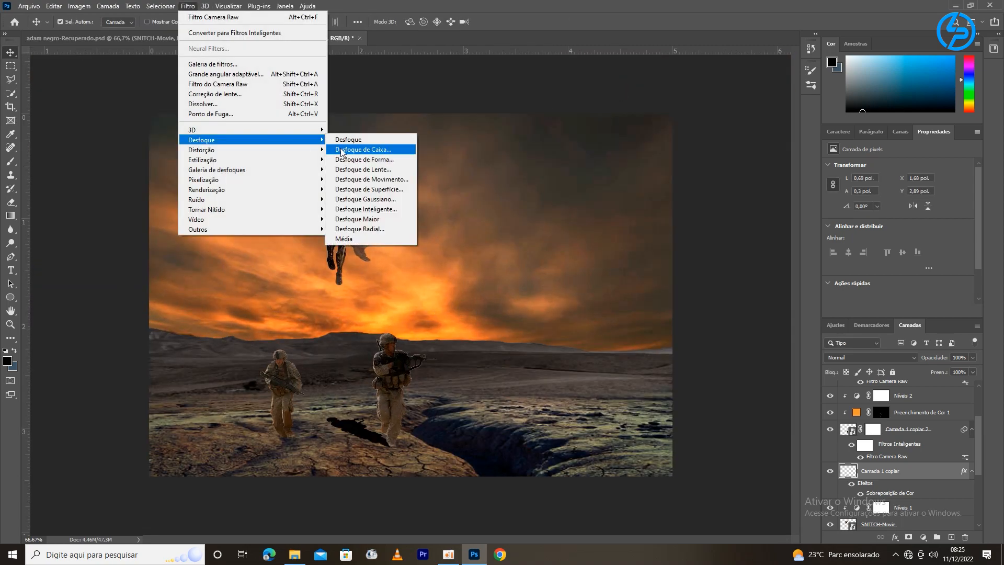
left_click(344, 196)
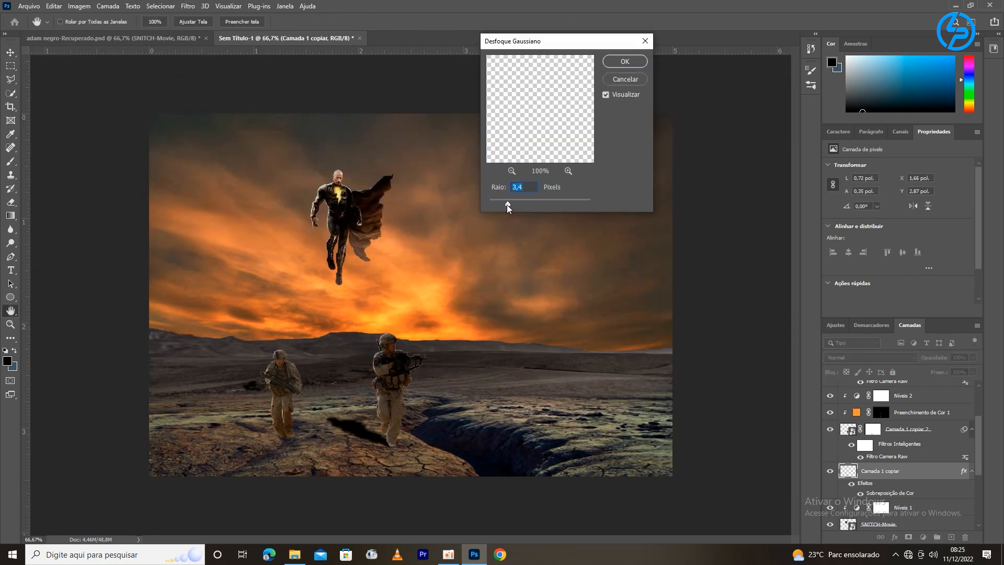
key("Return")
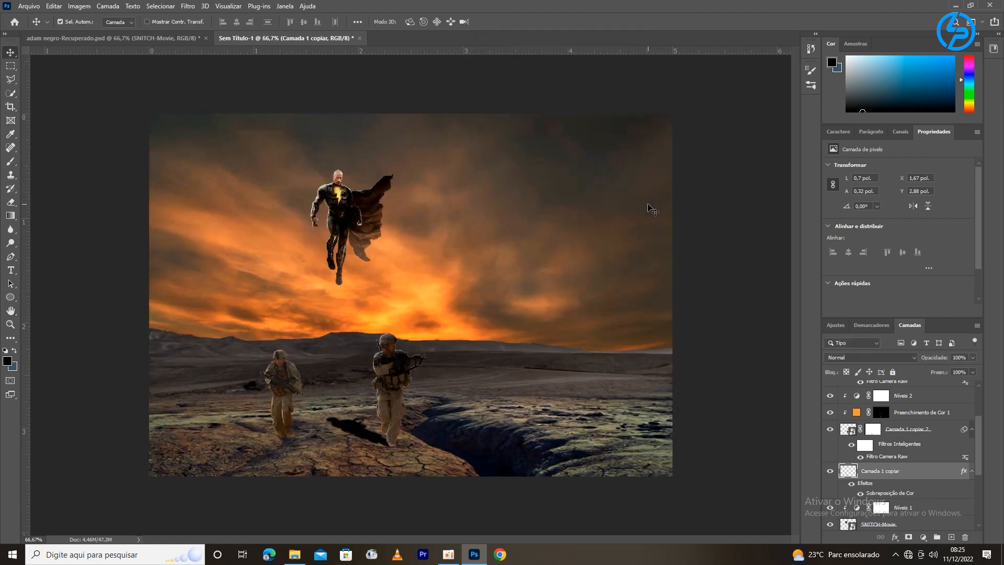
- Lower the Camada 1 copiar shadow's opacity to 72% and reduce its fill
mouse_move(941, 361)
left_mouse_down()
mouse_move(931, 361)
mouse_move(934, 375)
mouse_move(921, 361)
mouse_move(936, 360)
left_mouse_up()
key("ctrl+minus")
key("ctrl+minus")
key("ctrl+minus")
key("ctrl+plus")
key("ctrl+plus")
key("ctrl+plus")
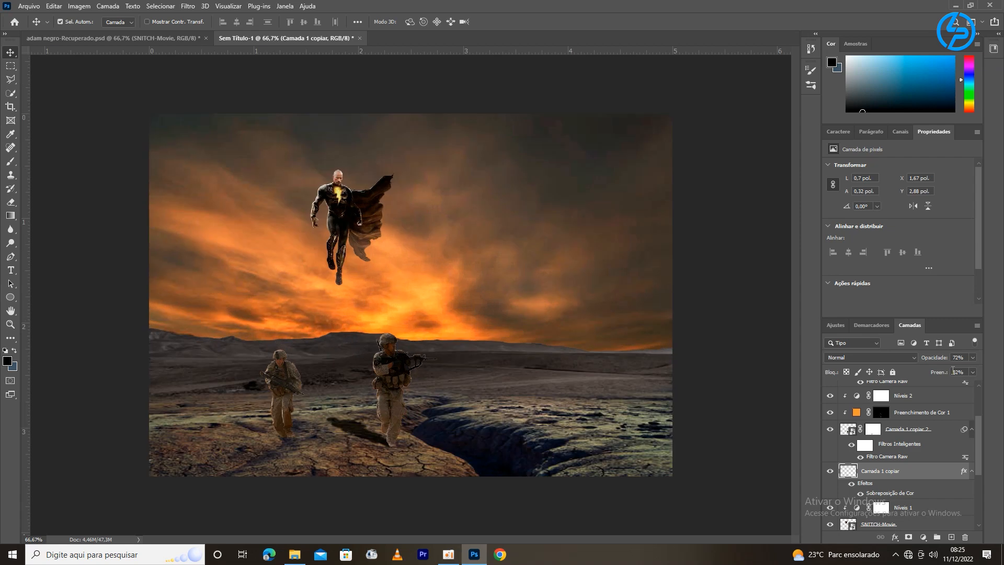
- Create a layer above the shadow and dab black under the right soldier's boot with a flattened soft round brush
left_click(950, 537)
key("b")
left_click(75, 22)
left_click(63, 55)
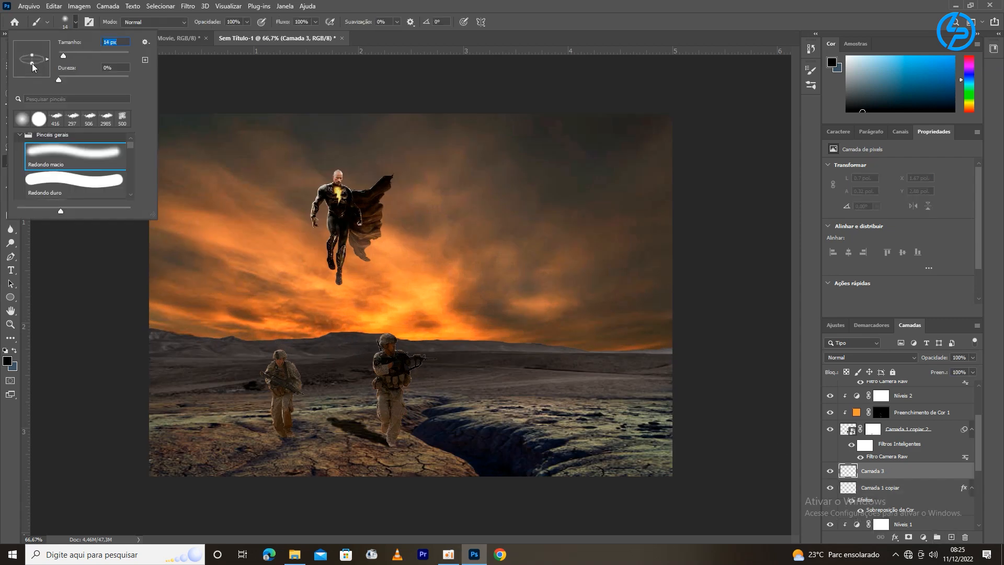
key("Return")
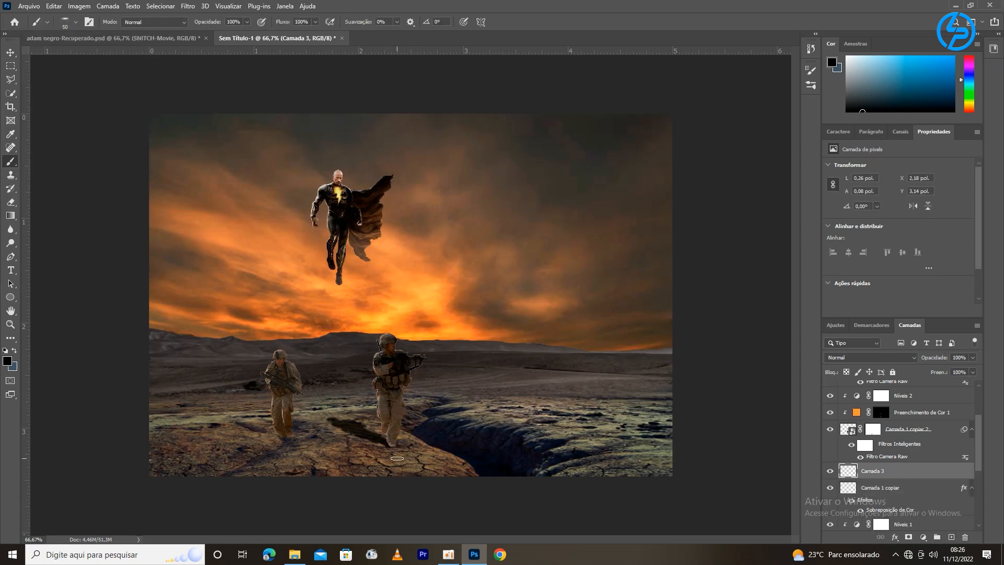
left_click(391, 446)
- Widen the black contact shadow on Camada 3 and fit it beneath the right soldier's front boot
key("ctrl+t")
key("ctrl+plus")
key("ctrl+plus")
left_click_drag(358, 471, 300, 138)
left_click_drag(306, 420, 339, 421)
left_click_drag(256, 422, 242, 421)
left_click_drag(339, 421, 352, 420)
left_click_drag(319, 420, 319, 418)
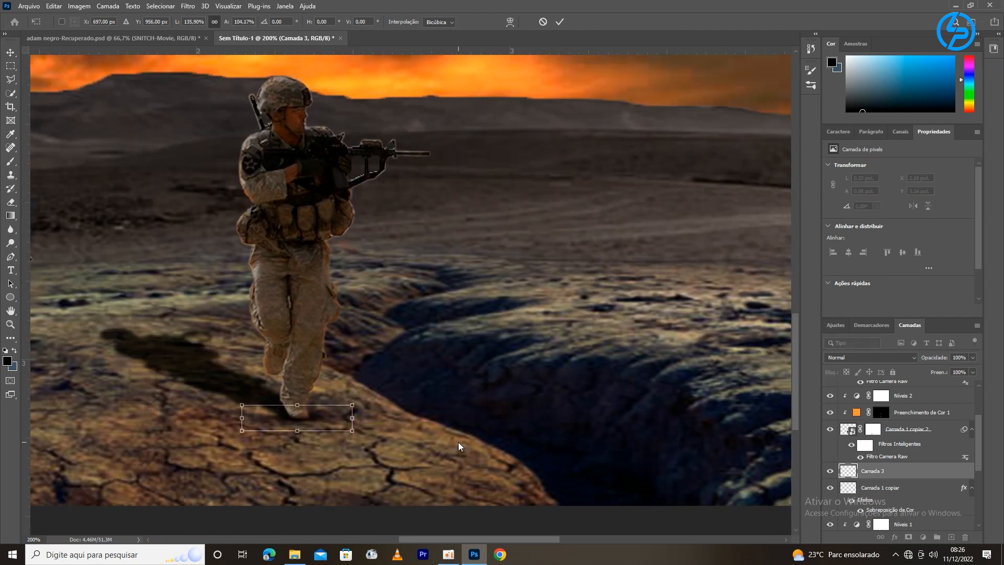
left_click(560, 22)
- Readjust the Camada 1 copiar shadow to 61% opacity and 74% fill
key("ctrl+minus")
key("ctrl+minus")
key("ctrl+minus")
key("ctrl+minus")
key("ctrl+minus")
key("ctrl+plus")
key("ctrl+plus")
left_click(893, 490)
left_click_drag(939, 359, 932, 373)
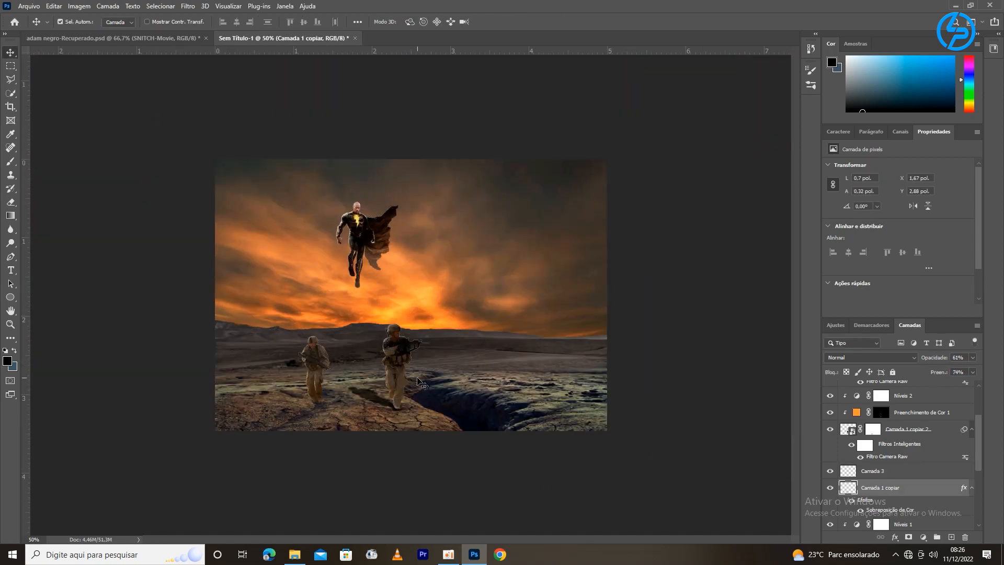
key("ctrl+plus")
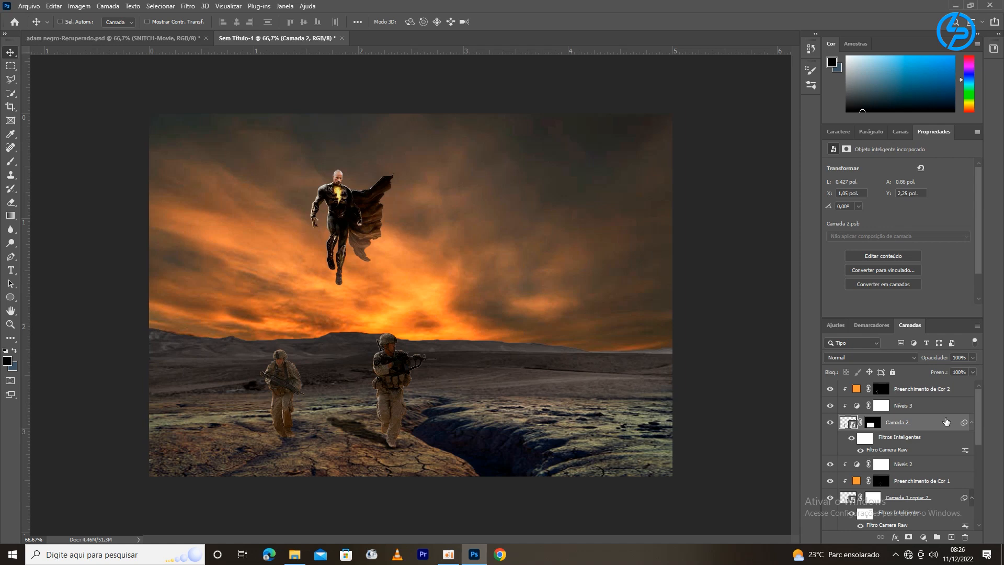
- Duplicate Camada 2, convert the lower layer to a smart object and give it a black Sobreposição de Cor
right_click(930, 471)
left_click(894, 116)
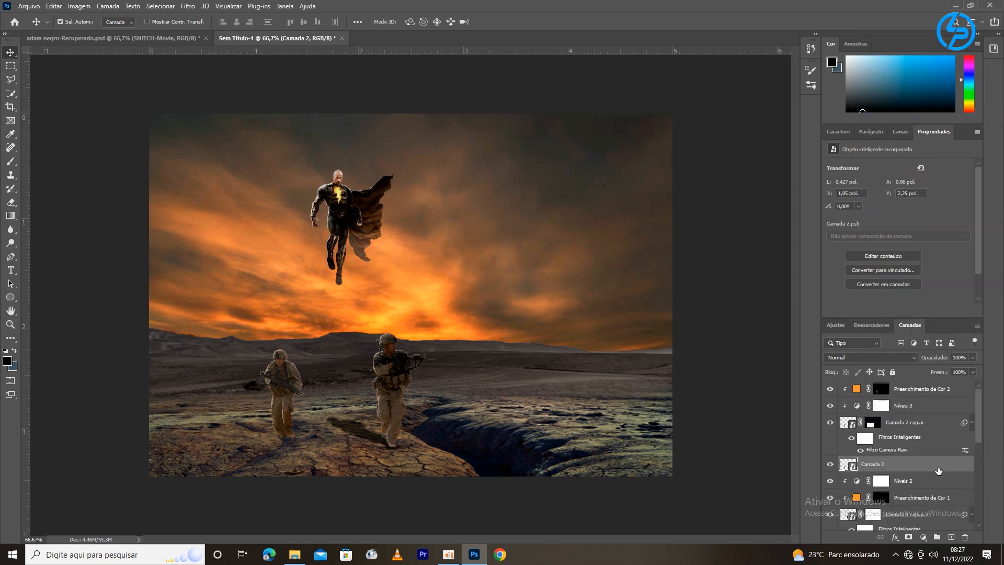
double_click(935, 471)
key("Return")
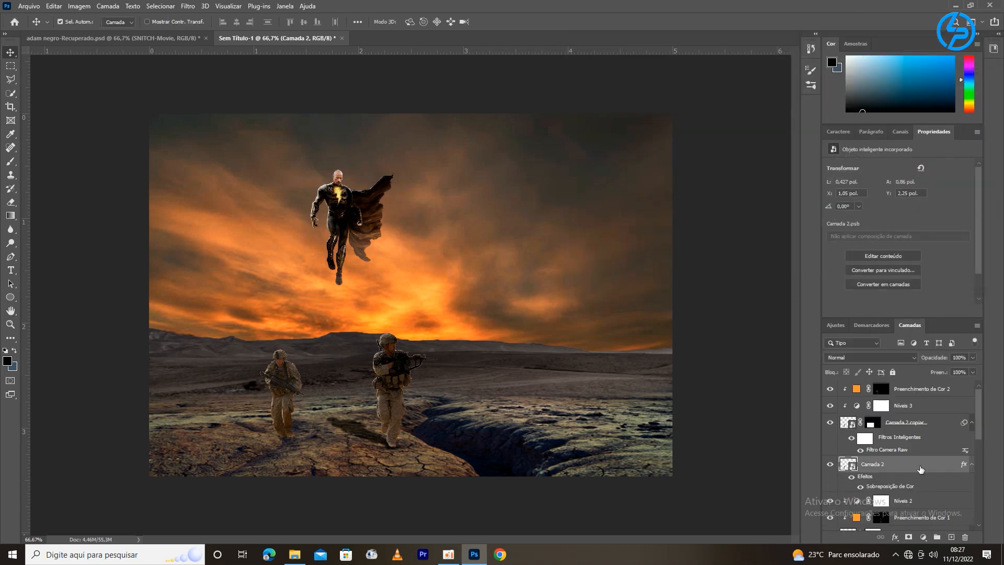
- Rasterize the lower Camada 2 layer and slant its black silhouette flat onto the ground behind the left soldier
key("ctrl+t")
left_click(56, 8)
mouse_move(90, 248)
left_click(231, 296)
key("ctrl+plus")
left_click_drag(220, 428, 439, 208)
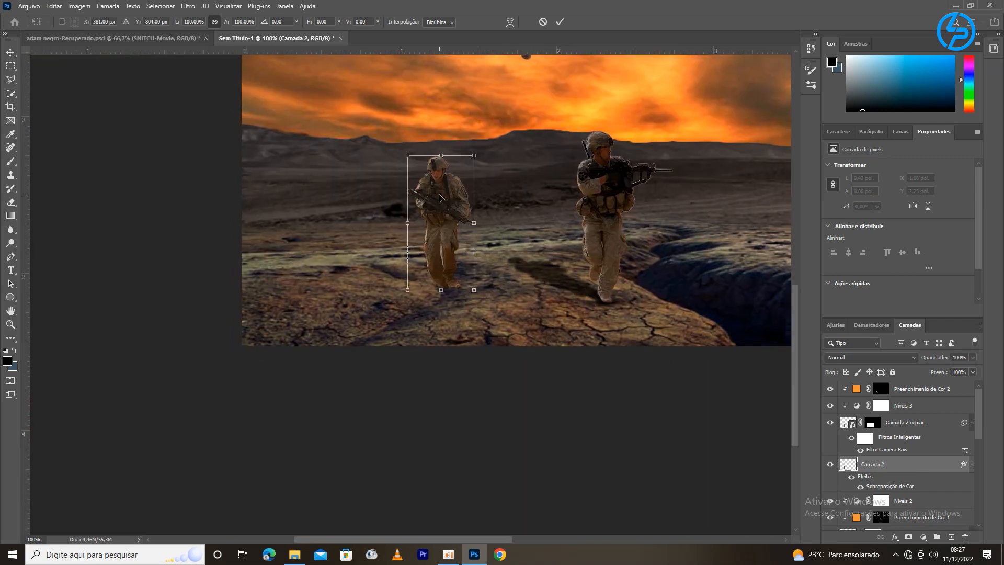
left_click_drag(441, 156, 358, 258)
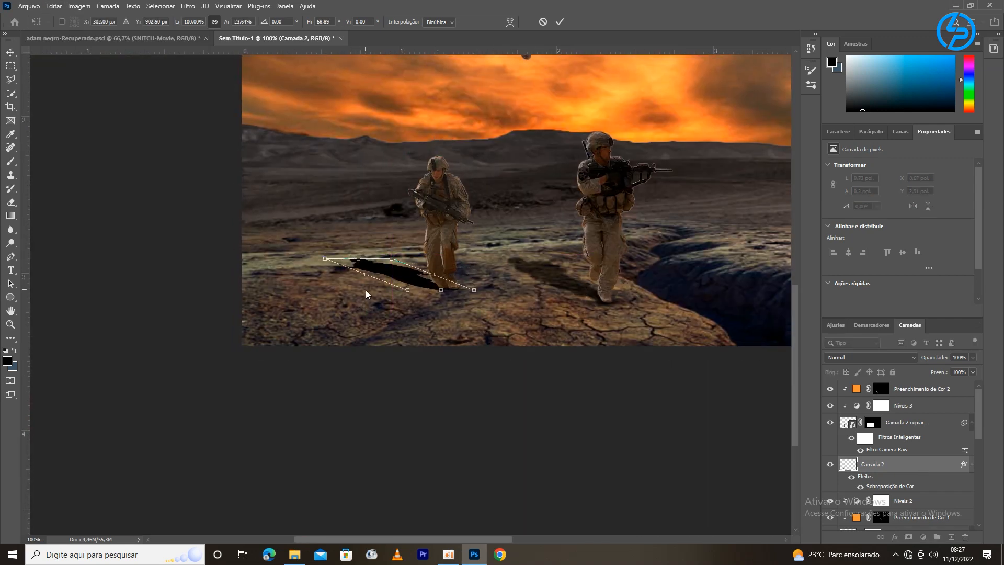
- Distort the corners of the Camada 2 shadow so it is shorter and starts at the left soldier's boots
key("ctrl+plus")
key("ctrl+plus")
left_click_drag(278, 234, 283, 251)
left_click_drag(354, 185, 383, 179)
left_click_drag(159, 203, 261, 195)
left_click_drag(419, 256, 419, 250)
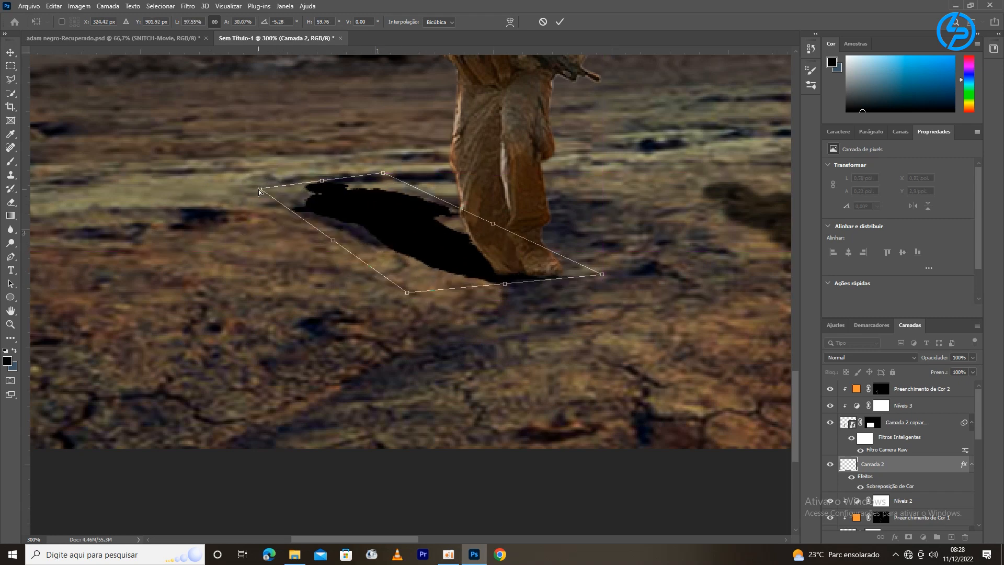
left_click_drag(259, 191, 290, 185)
left_click_drag(383, 173, 411, 170)
left_click_drag(407, 293, 411, 284)
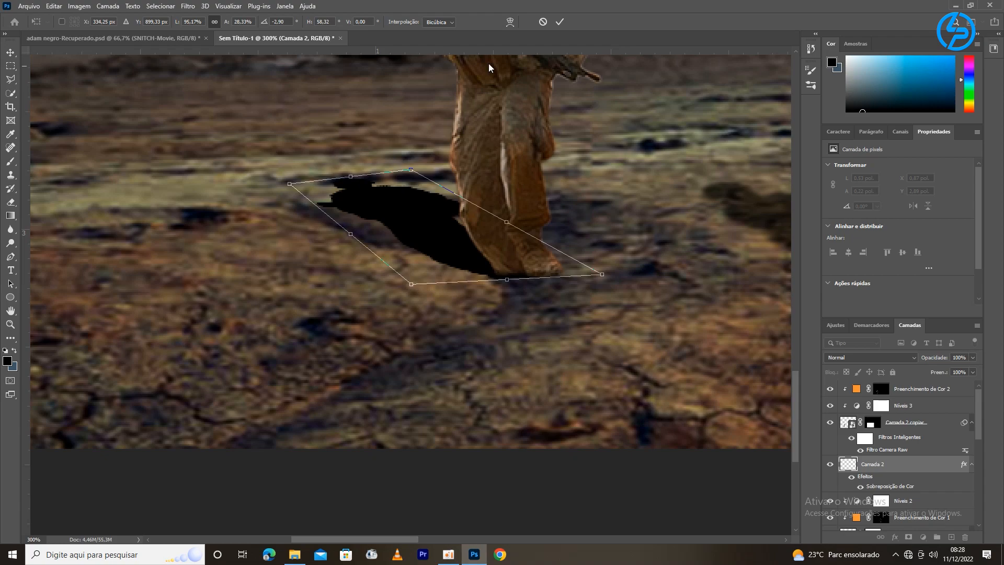
left_click(560, 22)
- Apply a Desfoque Gaussiano of 1,4 pixels to the Camada 2 shadow
key("ctrl+minus")
key("ctrl+minus")
key("ctrl+minus")
key("ctrl+minus")
left_click(187, 6)
mouse_move(195, 141)
left_click(363, 194)
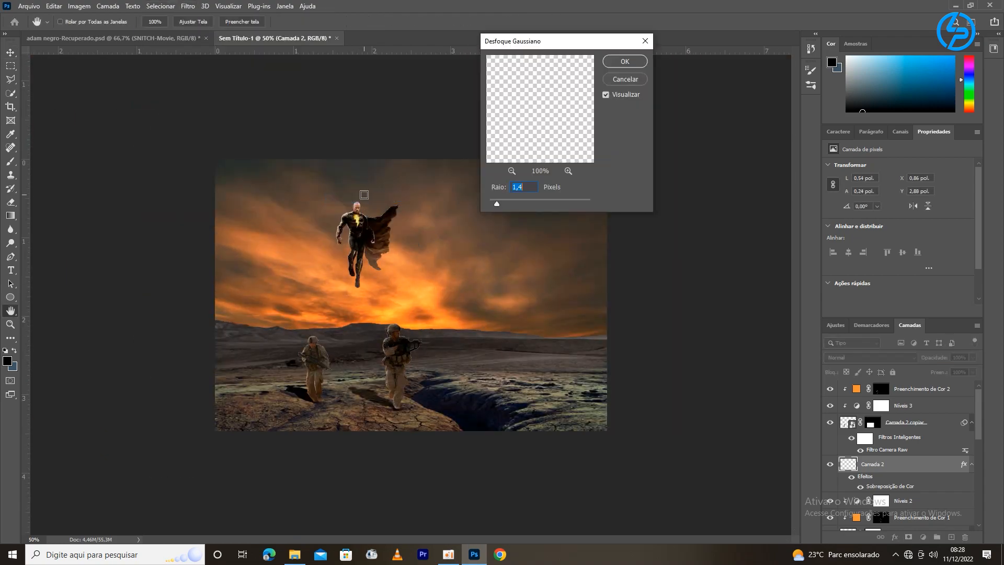
left_click(625, 61)
- Lower the opacity of the blurred Camada 2 shadow layer
left_click_drag(936, 358, 923, 364)
key("ctrl+minus")
key("ctrl+plus")
key("ctrl+plus")
- Create a layer above the Camada 2 shadow and dab black under the left soldier's boots with the flattened brush
left_click(952, 537)
key("b")
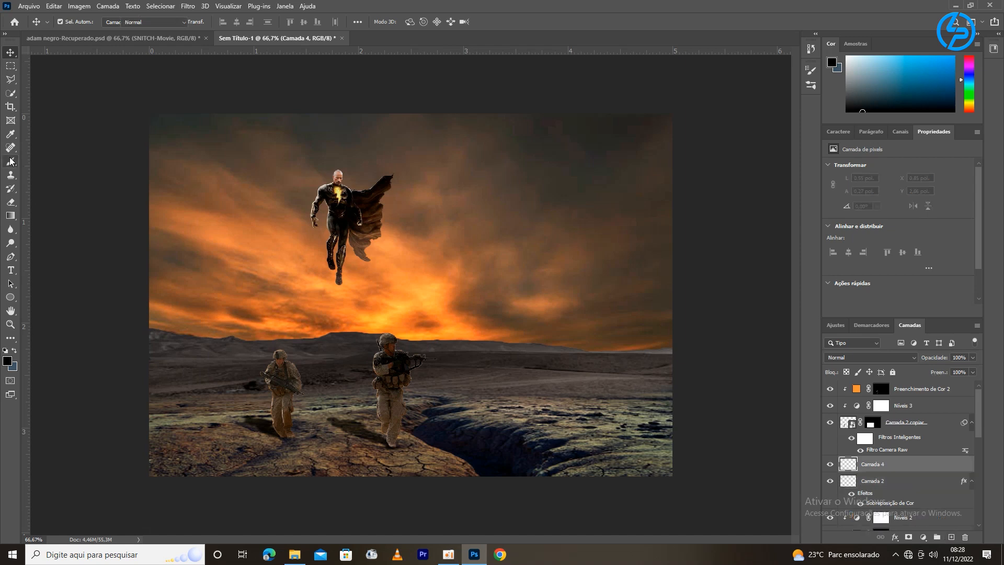
key("ctrl+plus")
key("ctrl+plus")
left_click_drag(173, 386, 421, 192)
key("ctrl+z")
left_click_drag(112, 523, 404, 155)
left_click(353, 316)
- Widen the Camada 4 contact shadow and move it slightly down beneath the left soldier's boots
key("ctrl+t")
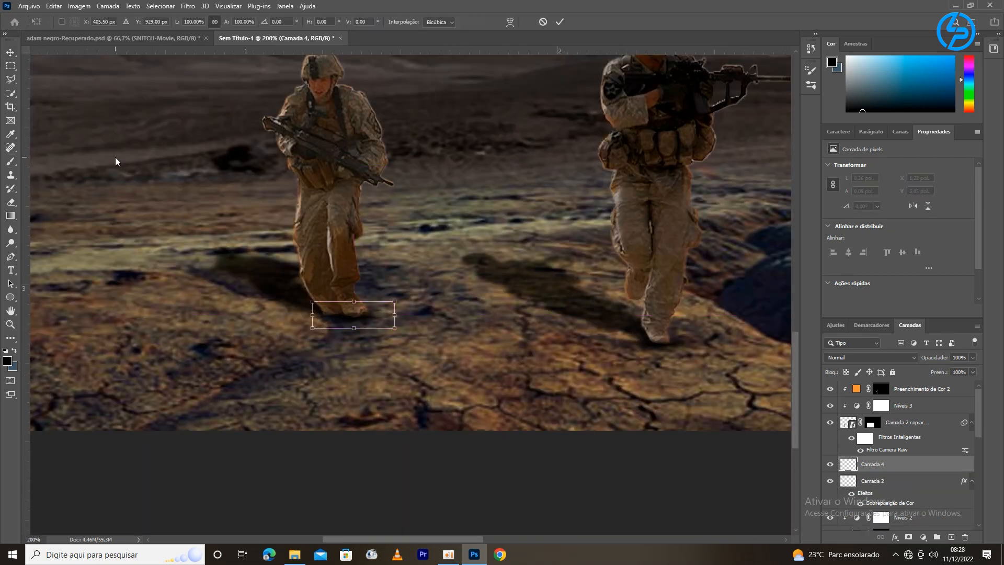
left_click_drag(395, 315, 421, 313)
left_click_drag(374, 311, 375, 316)
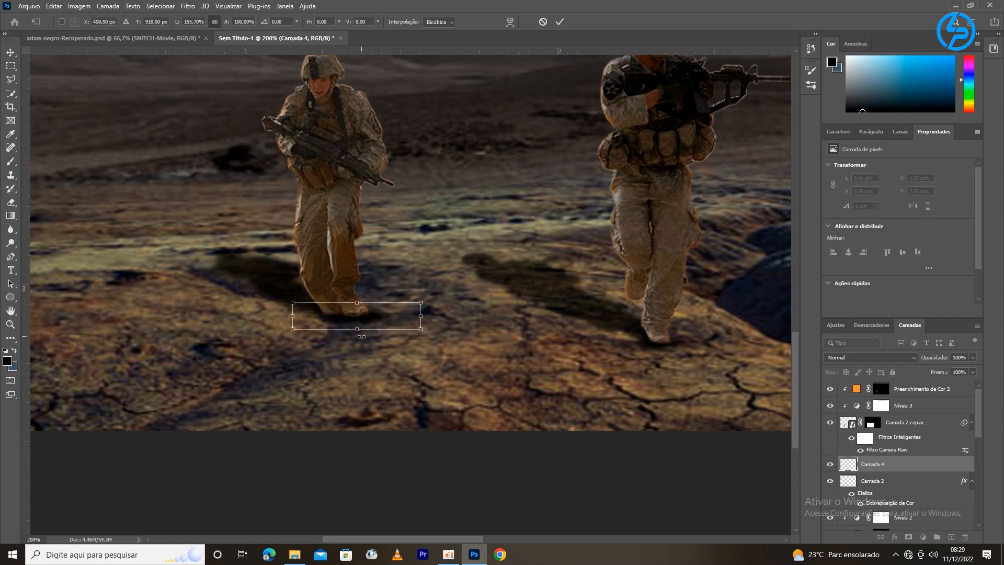
left_click(560, 22)
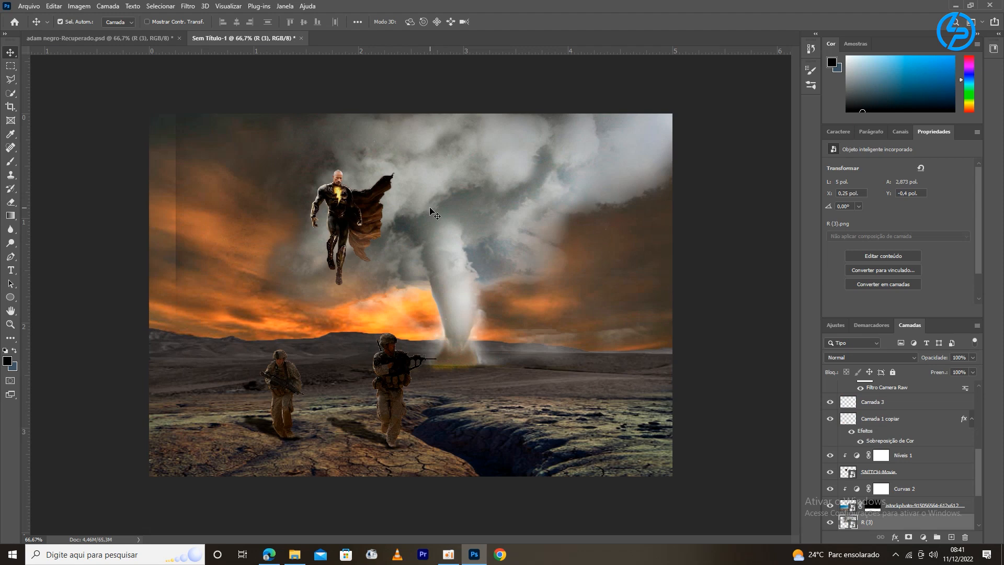
- Resize the R (3) tornado layer to about 5,14 by 2,957 pol. and place the tornado just behind the left soldier
key("ctrl+t")
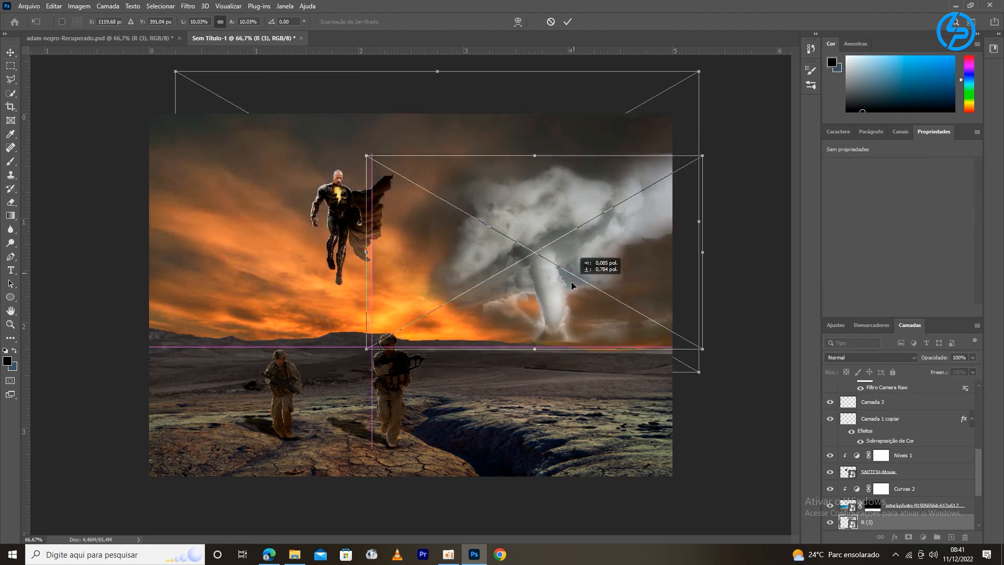
left_click_drag(572, 285, 562, 312)
left_click_drag(479, 234, 460, 154)
left_click_drag(517, 117, 516, 95)
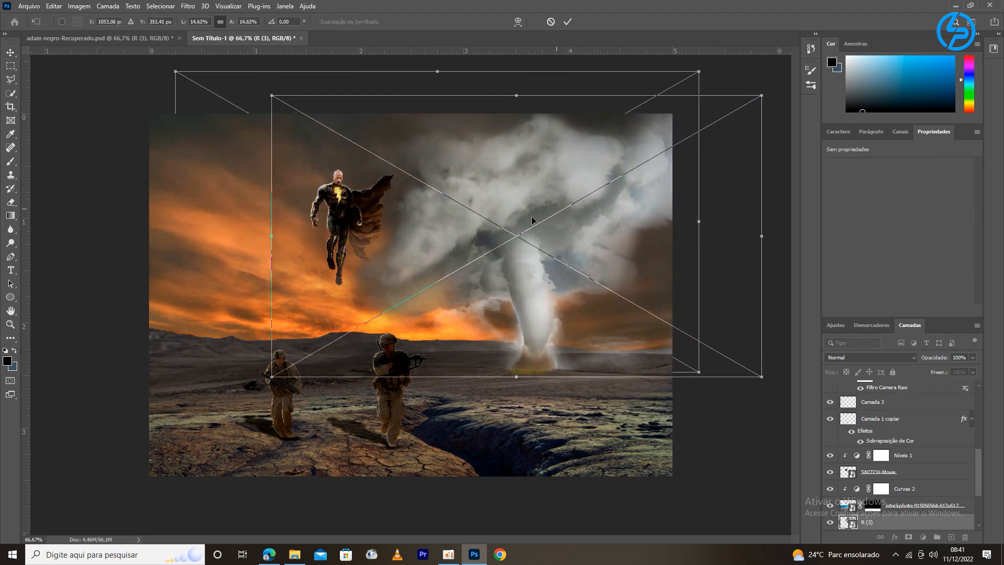
left_click_drag(560, 221, 270, 208)
left_click_drag(246, 362, 246, 390)
left_click(567, 22)
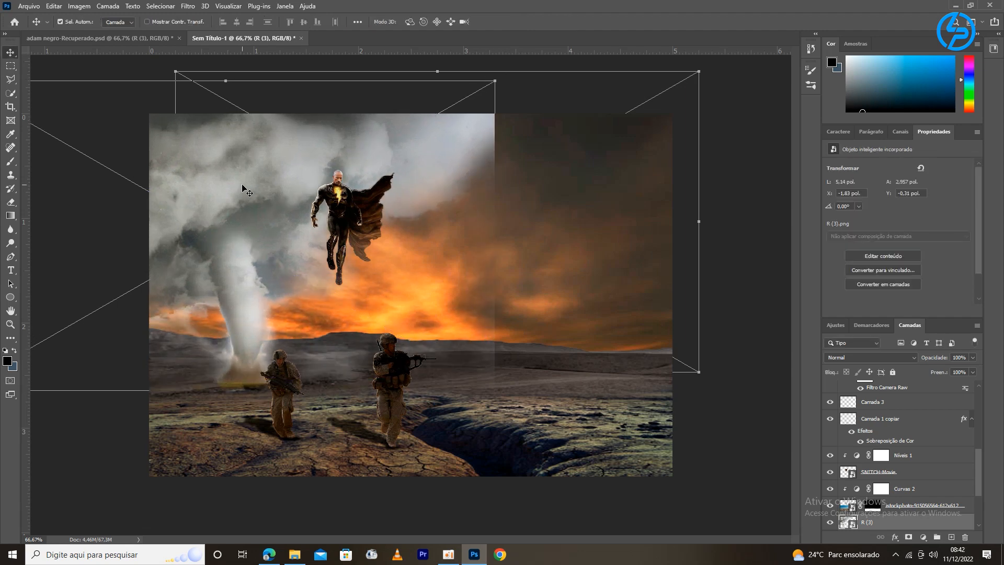
- Duplicate the R (3) tornado, shrink the copy, move it to the right of the hero and flip it horizontally
key("ctrl+j")
key("ctrl+t")
left_click_drag(240, 186, 480, 177)
left_click_drag(195, 72, 384, 180)
left_click_drag(518, 264, 454, 189)
left_click(54, 9)
mouse_move(126, 250)
left_click(246, 440)
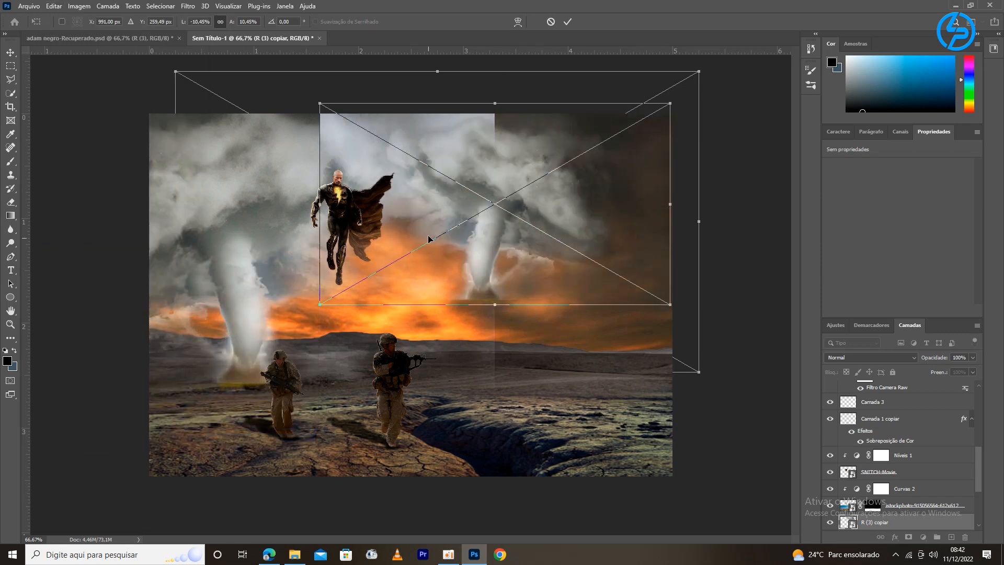
- Tilt the R (3) copiar tornado to 170,74° and stretch it to about 3,42 pol. high so its base reaches the ground
left_click_drag(680, 108, 662, 78)
left_click_drag(490, 237, 489, 239)
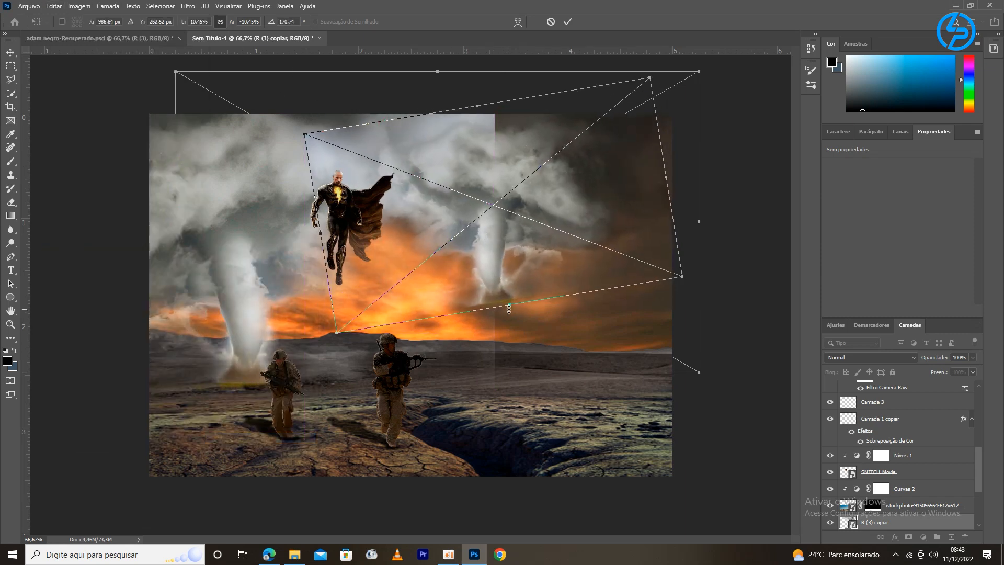
left_click_drag(509, 306, 523, 385)
left_click_drag(497, 268, 497, 244)
left_click_drag(521, 362, 525, 383)
left_click(568, 22)
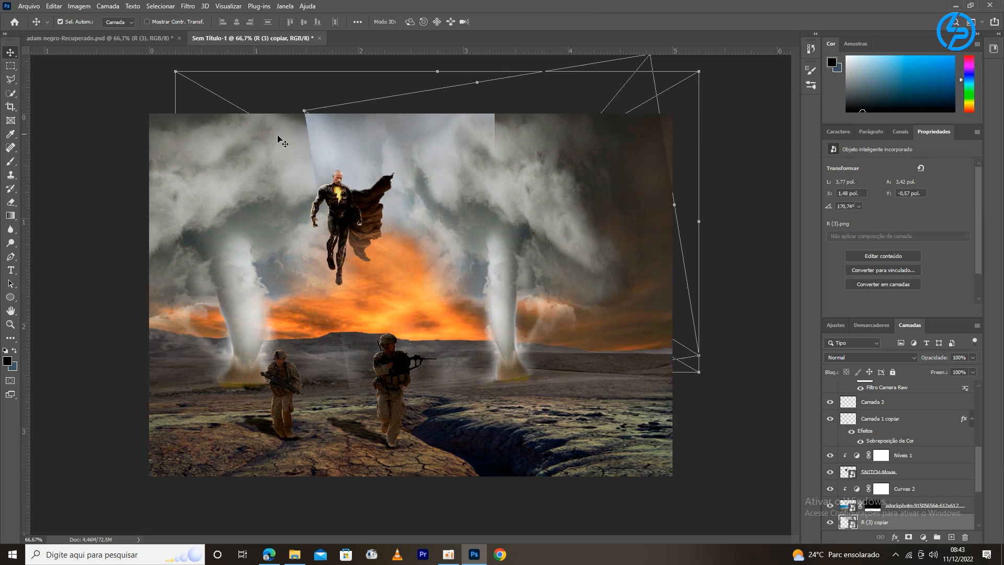
- Add a layer mask to R (3) and fade the left tornado's clouds and base with a soft round brush at 8% opacity
scroll(971, 470, "down", 3)
left_click(896, 460)
left_click(908, 536)
left_click(10, 161)
left_click(75, 22)
double_click(24, 119)
left_click_drag(209, 24, 170, 24)
mouse_move(230, 137)
left_mouse_down()
mouse_move(123, 179)
mouse_move(285, 212)
left_mouse_up()
mouse_move(157, 275)
left_mouse_down()
mouse_move(319, 280)
mouse_move(421, 181)
mouse_move(231, 192)
mouse_move(340, 330)
left_mouse_up()
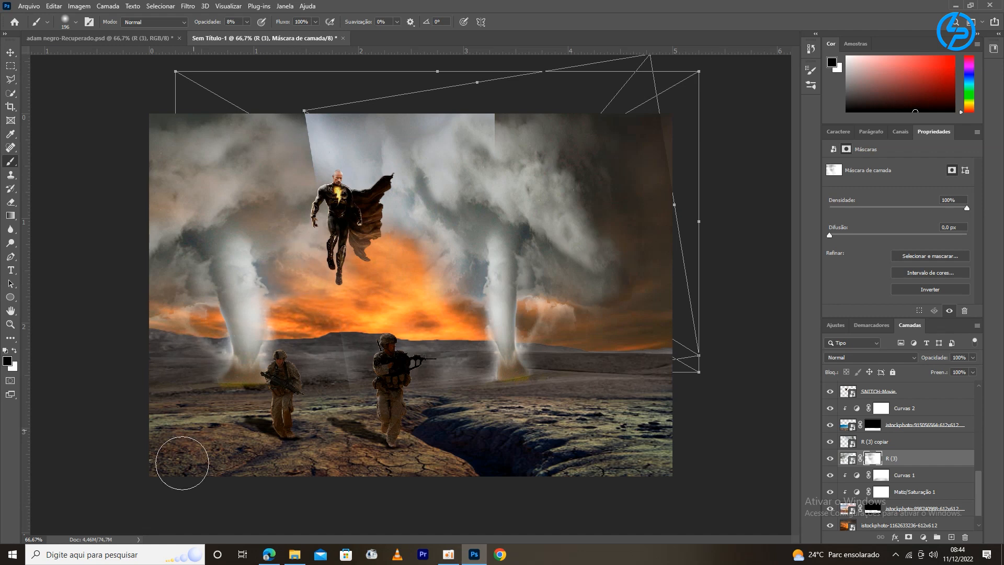
- Paint black on the R (3) mask to hide its hard cloud edge between the hero and the right tornado
left_click(870, 357)
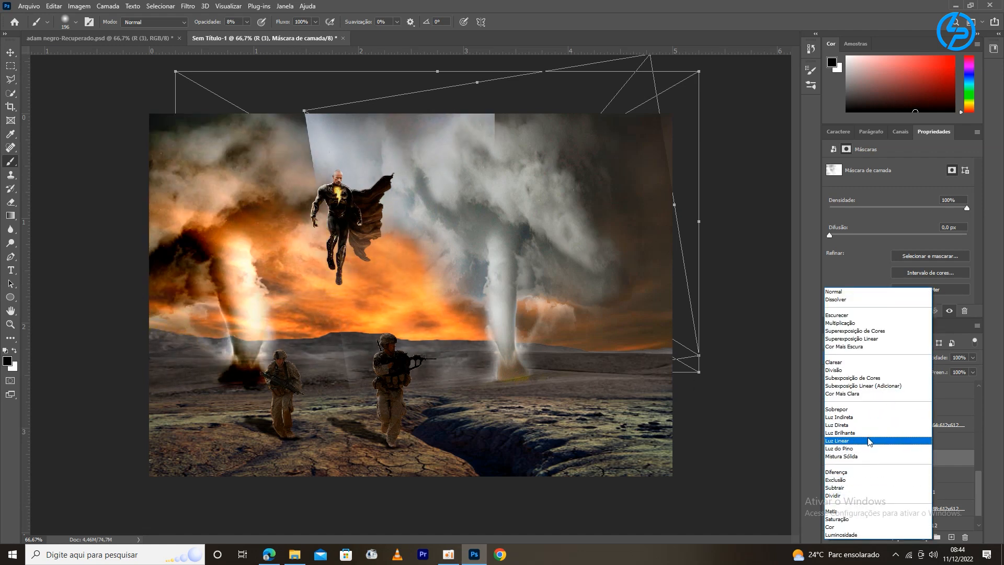
left_click(849, 262)
left_click_drag(201, 22, 249, 22)
mouse_move(453, 123)
left_mouse_down()
mouse_move(479, 96)
mouse_move(428, 357)
left_mouse_up()
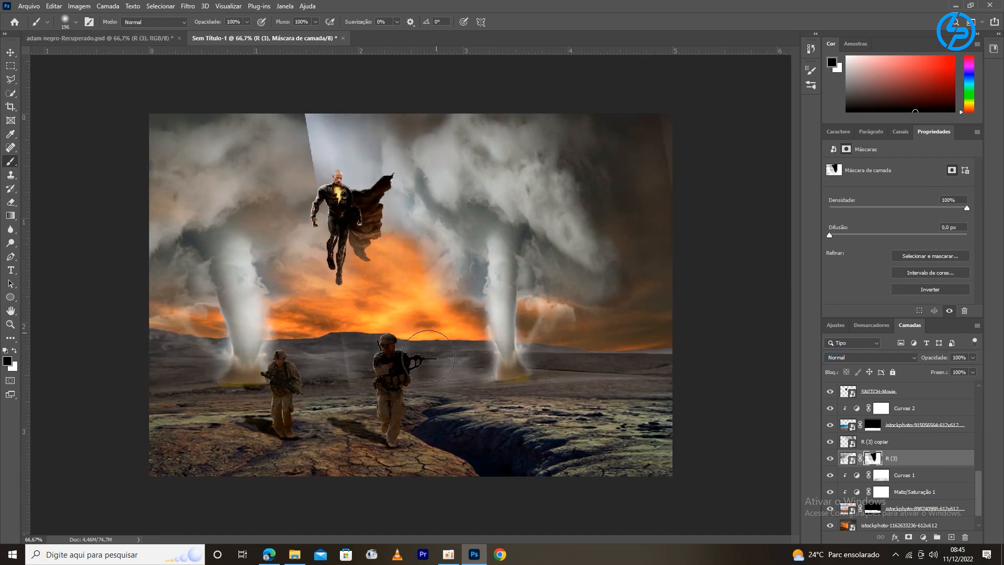
- Add a layer mask to R (3) copiar and fade the right tornado's clouds, funnel and base with black at 15% brush opacity
left_click(900, 442)
left_click(909, 537)
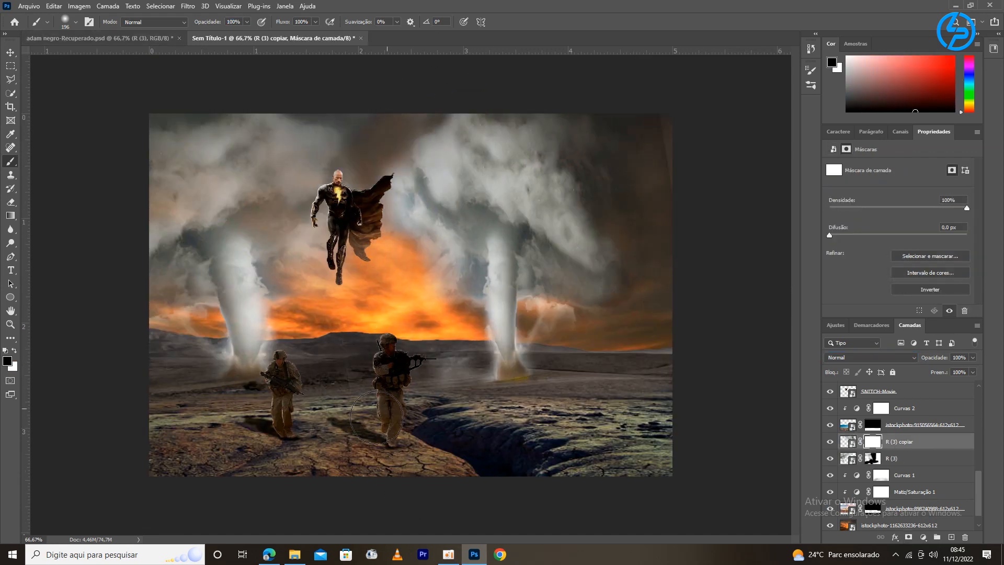
key("1")
key("5")
mouse_move(491, 124)
left_mouse_down()
mouse_move(575, 235)
mouse_move(471, 183)
mouse_move(404, 307)
mouse_move(516, 163)
mouse_move(445, 268)
left_mouse_up()
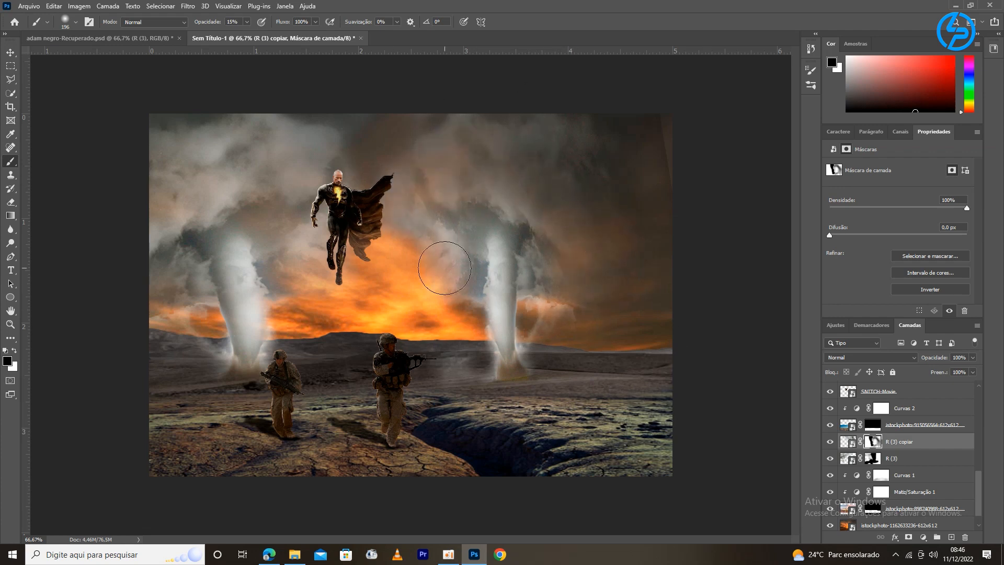
left_click_drag(478, 114, 510, 367)
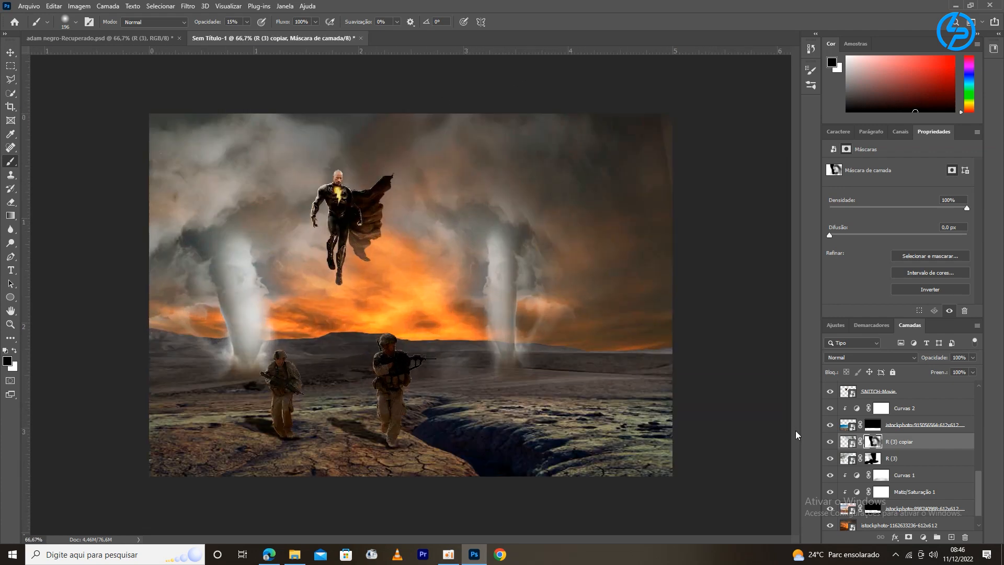
left_click_drag(528, 255, 478, 310)
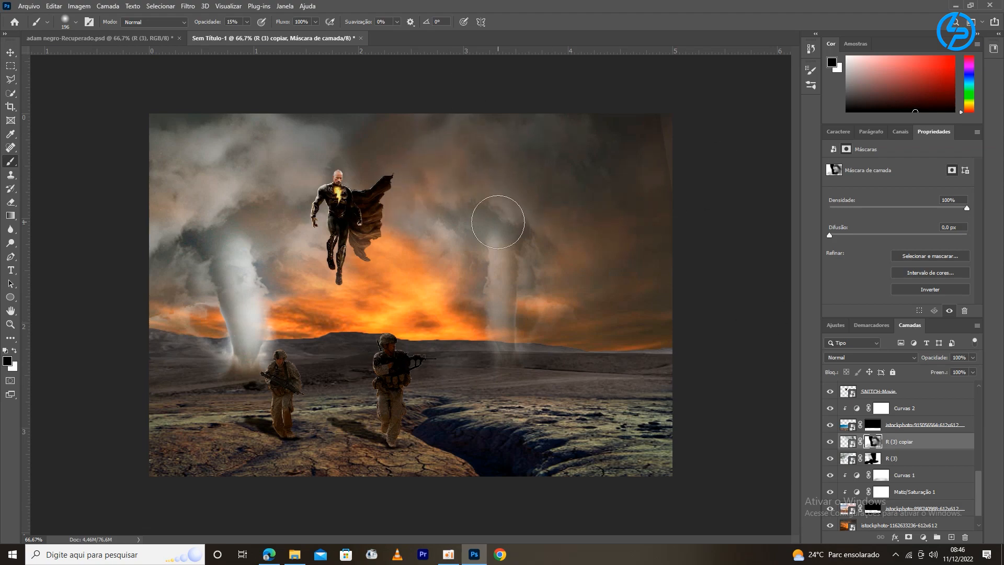
- Fade the left tornado's clouds and funnel on the R (3) mask with black at 15% brush opacity
left_click(910, 458)
mouse_move(246, 120)
left_mouse_down()
mouse_move(273, 168)
mouse_move(262, 464)
mouse_move(251, 314)
left_mouse_up()
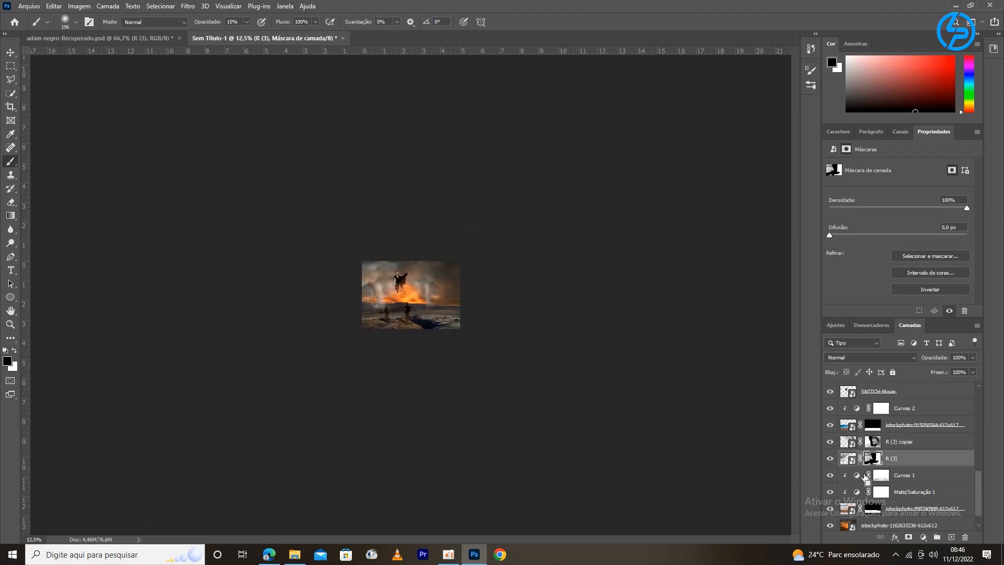
key("ctrl+minus")
- Duplicate the R (3) copiar tornado, shrink the copy, shift it to the right and place its layer below R (3)
key("v")
left_click(899, 441)
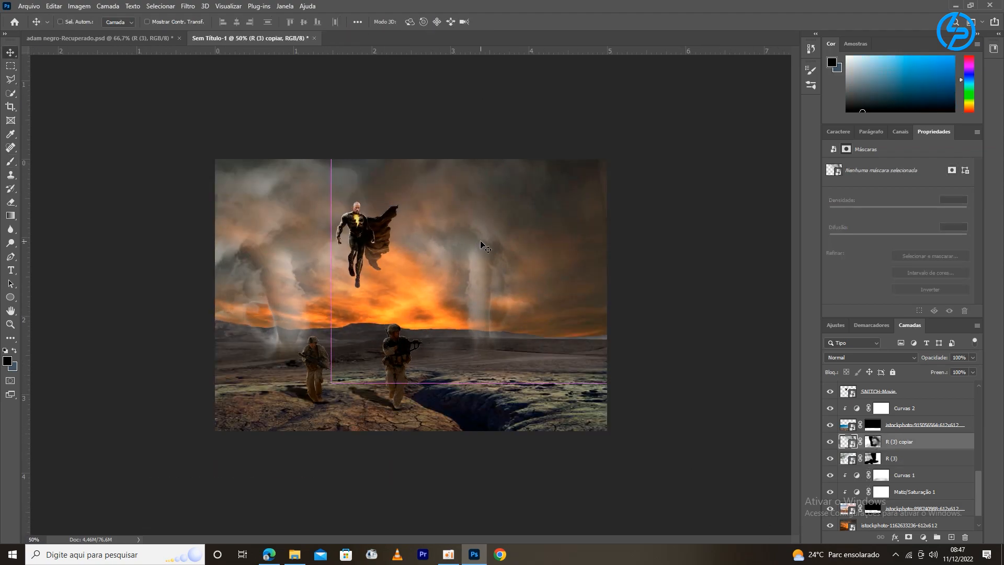
key("ctrl+j")
key("ctrl+t")
left_click_drag(331, 382, 385, 335)
left_click_drag(549, 276, 563, 314)
key("Return")
key("ctrl+bracketleft")
key("ctrl+bracketleft")
left_click_drag(534, 179, 549, 187)
key("ctrl+z")
- Shrink the R (3) copiar 2 tornado to about 2,75 pol. wide, tilt it to -173,68° and position it near the image's right edge
left_click(909, 476)
key("ctrl+t")
left_click_drag(399, 373, 441, 334)
left_click_drag(514, 272, 537, 318)
left_click_drag(748, 409, 769, 372)
left_click_drag(537, 317, 551, 320)
left_click_drag(681, 172, 723, 224)
left_click_drag(602, 207, 673, 163)
left_click_drag(562, 227, 576, 230)
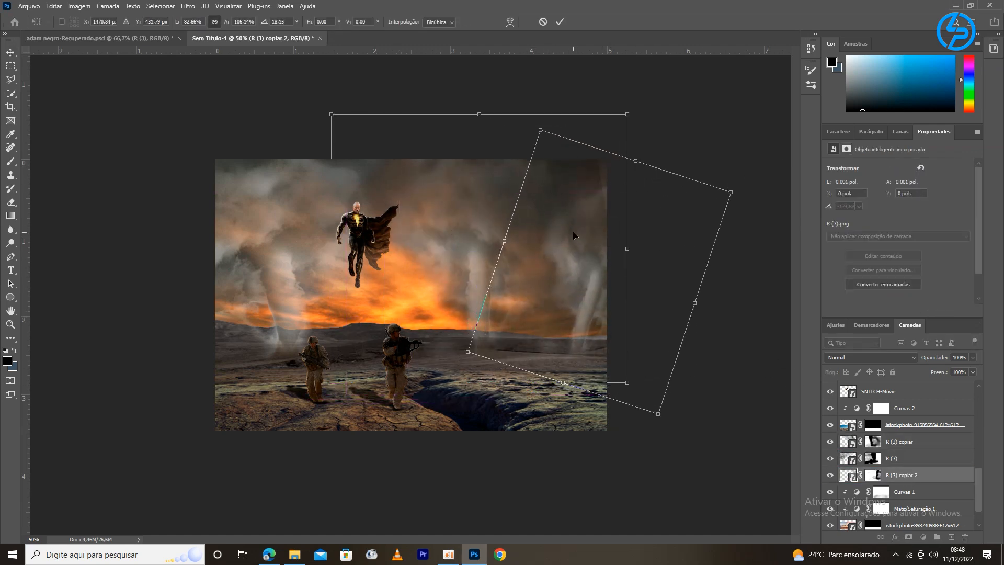
key("Return")
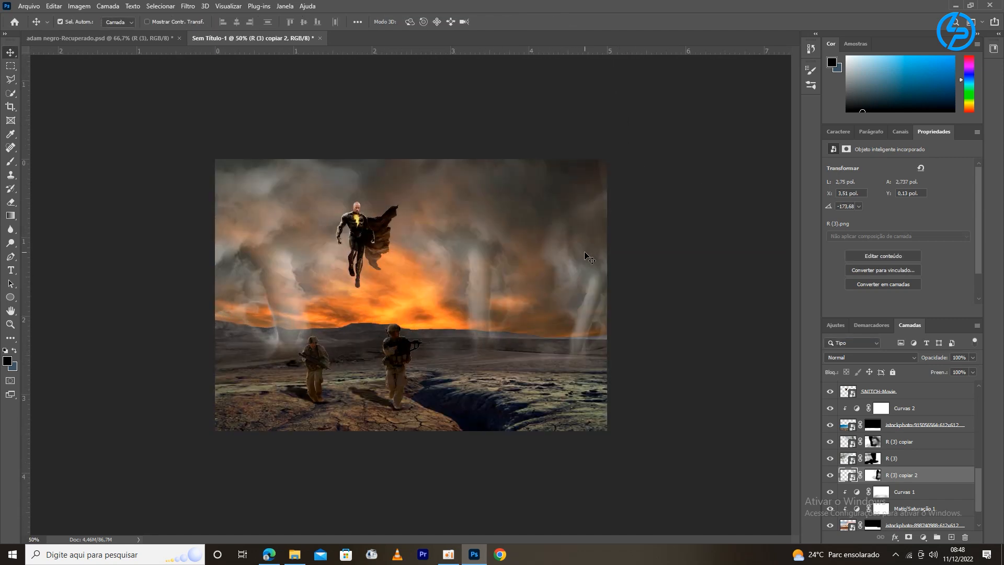
- Enlarge the R (3) copiar tornado toward the hero, extending its left side
left_click(482, 226)
key("ctrl+t")
left_click_drag(329, 247, 292, 243)
key("Return")
key("ctrl+minus")
key("ctrl+minus")
key("ctrl+plus")
- Group the three tornado layers and name the group tornados
left_click(869, 476, "shift")
key("ctrl+g")
left_click(867, 443)
type("tornados")
- Clip a Color Balance adjustment to the tornados group with midtones at +66 red and -40 yellow, plus a slight shift toward green
left_click(923, 536)
left_click(925, 447)
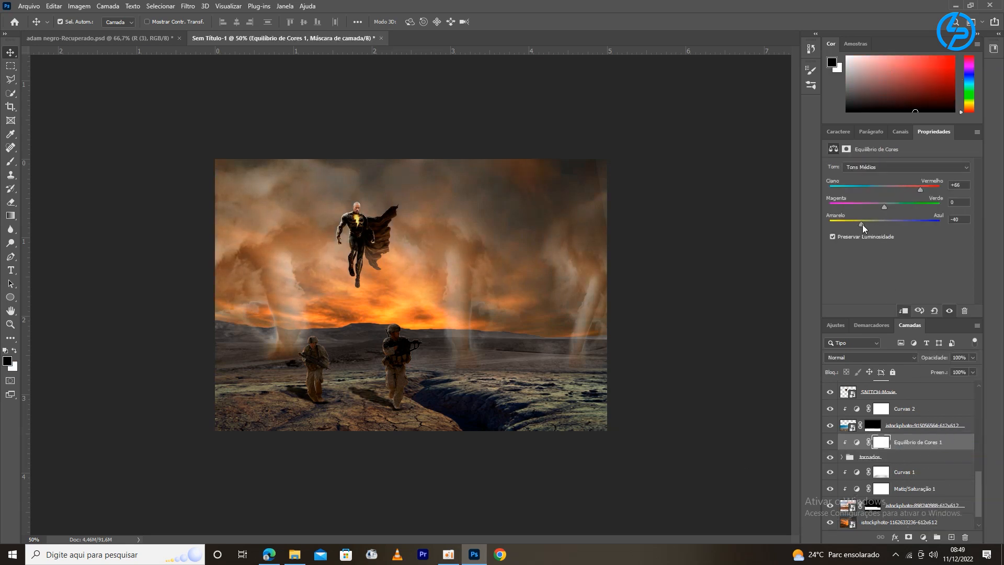
left_click_drag(884, 207, 888, 208)
key("ctrl+minus")
key("ctrl+plus")
- Create a new layer below the tornados group, choose the 297 px cloud brush and sample the light orange haze near the left tornado
scroll(978, 478, "down", 1)
left_click(904, 455)
left_click(951, 536)
left_click(10, 161)
left_click(75, 22)
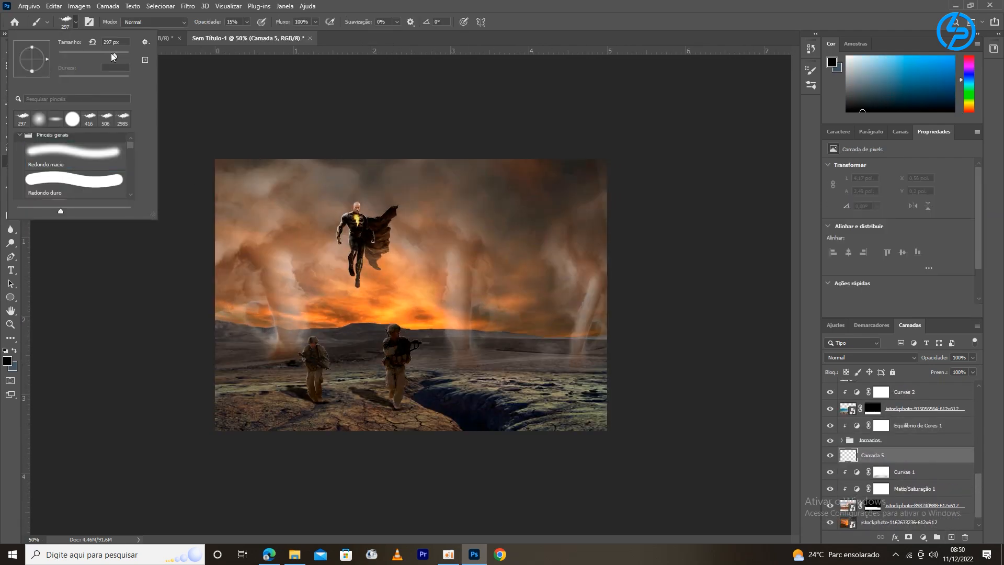
double_click(24, 119)
left_click(7, 361)
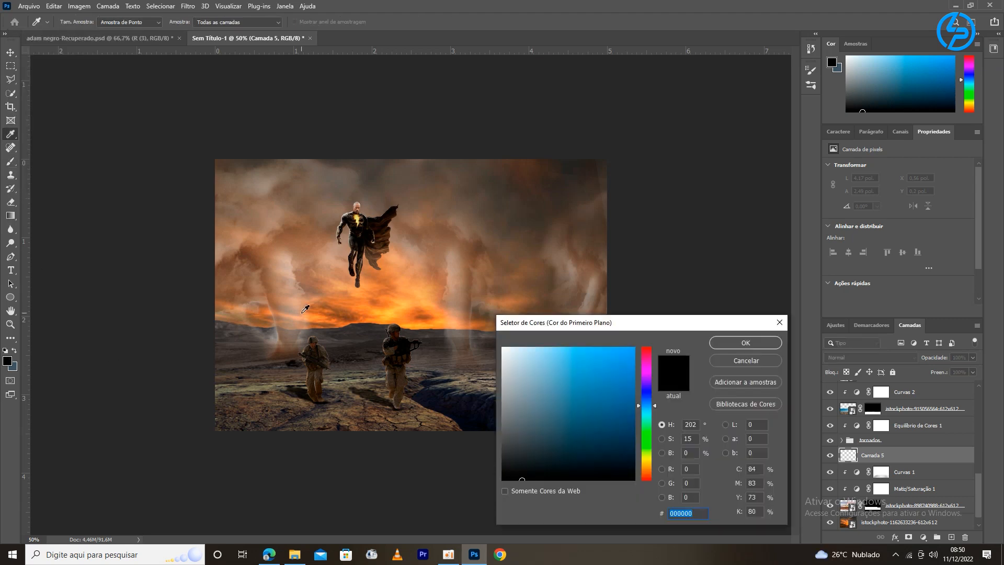
left_click(308, 307)
left_click(744, 343)
- Paint faint dust along the horizon and across the sky, lowering the cloud brush opacity to 12% and enlarging the brush
left_click(557, 343)
left_click(441, 342)
left_click(346, 343)
left_click_drag(202, 27, 191, 29)
left_click(75, 22)
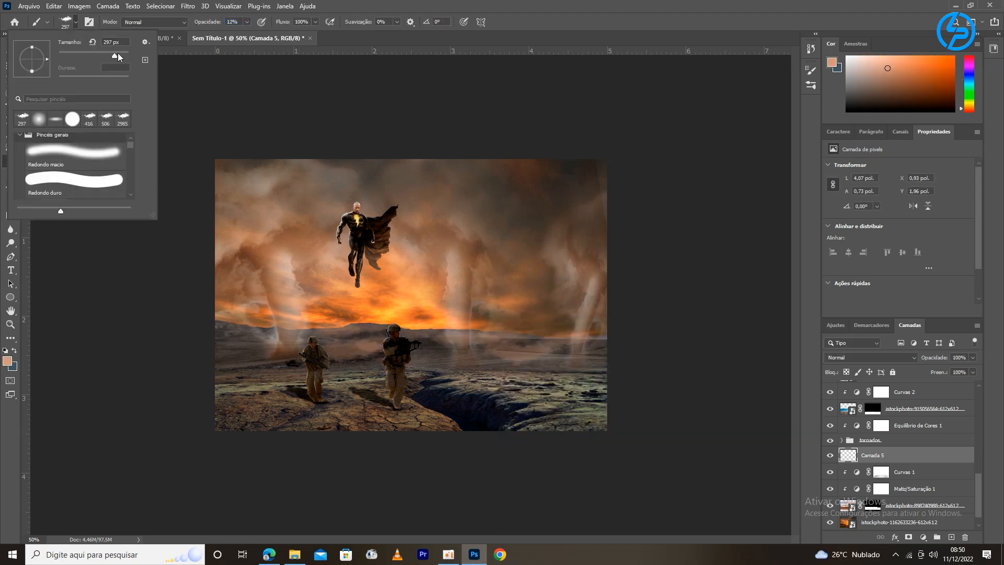
left_click(118, 57)
left_click(244, 347)
left_click(458, 351)
left_click(515, 281)
left_click(505, 232)
left_click(353, 178)
left_click(356, 350)
left_click(356, 359)
left_click(437, 351)
left_click(575, 208)
left_click_drag(575, 208, 571, 426)
key("ctrl+minus")
key("ctrl+minus")
key("ctrl+plus")
key("ctrl+plus")
- Add a new layer above Curvas 2 and paint #634838 dust over the foreground ground with the 491 px cloud brush at 17% opacity
key("ctrl+shift+alt+n")
left_click(75, 22)
left_click(121, 57)
left_click_drag(203, 24, 199, 24)
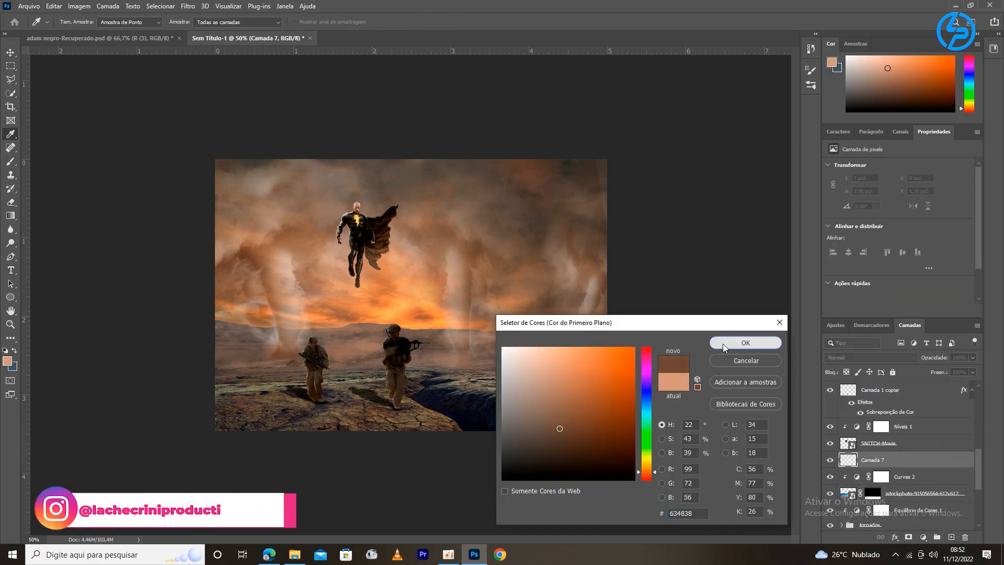
left_click(719, 345)
key("b")
left_click(236, 409)
left_click(460, 397)
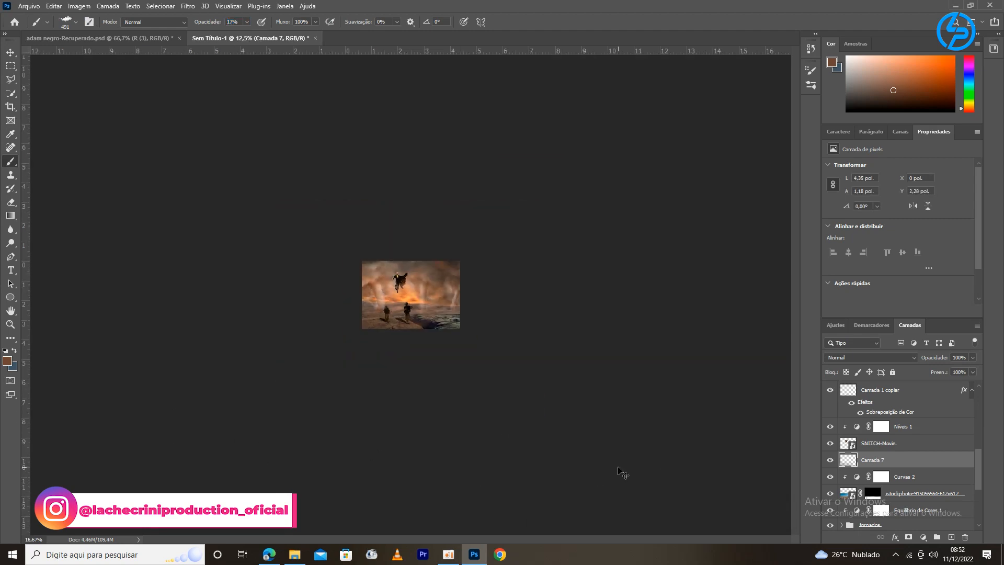
scroll(621, 473, "up", 4)
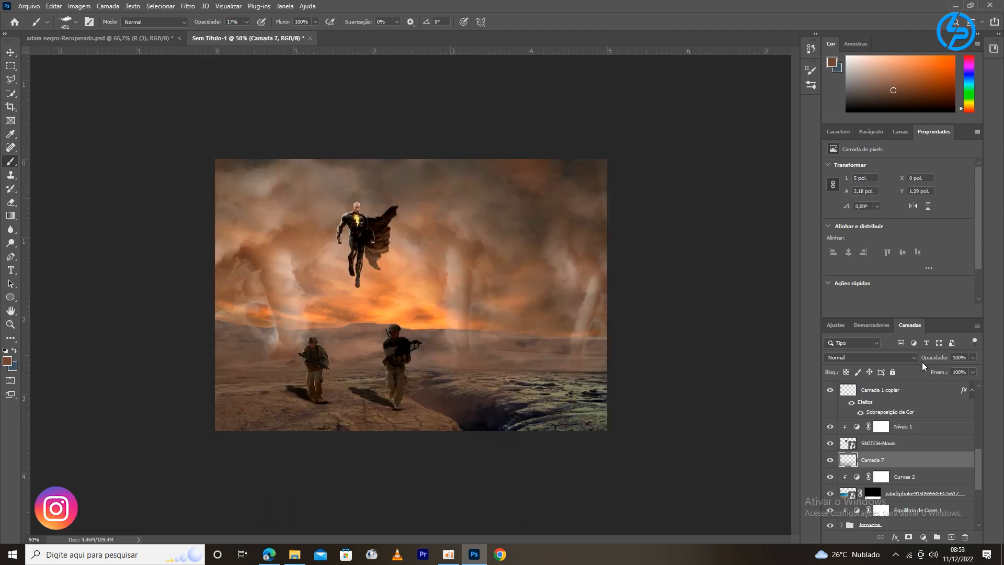
- Change the foreground dust layer Camada 7 to the Subexposição de Cores blend mode
left_click(870, 357)
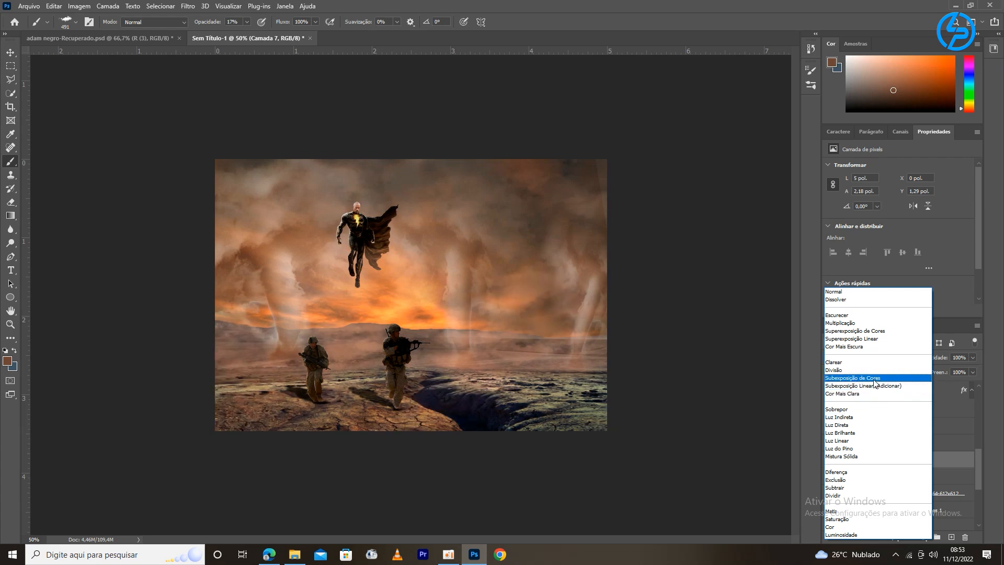
left_click(878, 378)
key("ctrl+minus")
key("ctrl+plus")
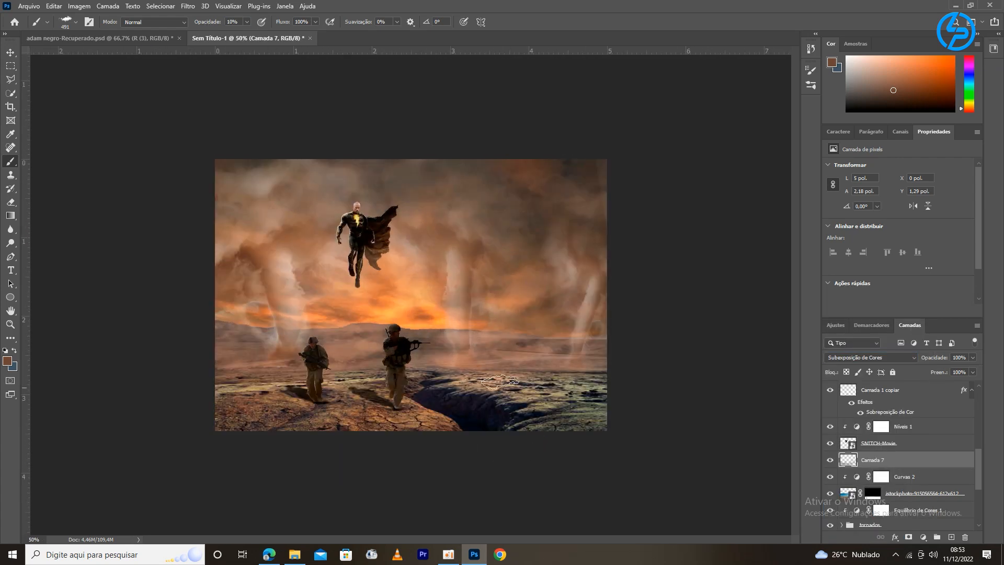
key("ctrl+minus")
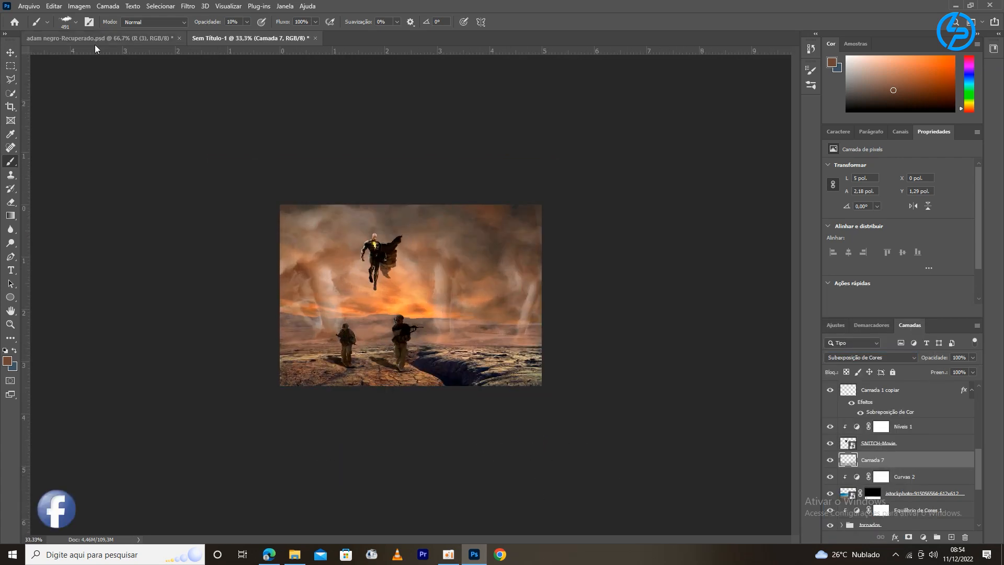
- Set the white output level of the Níveis 3 adjustment to 164
key("v")
left_click_drag(978, 479, 972, 418)
double_click(857, 406)
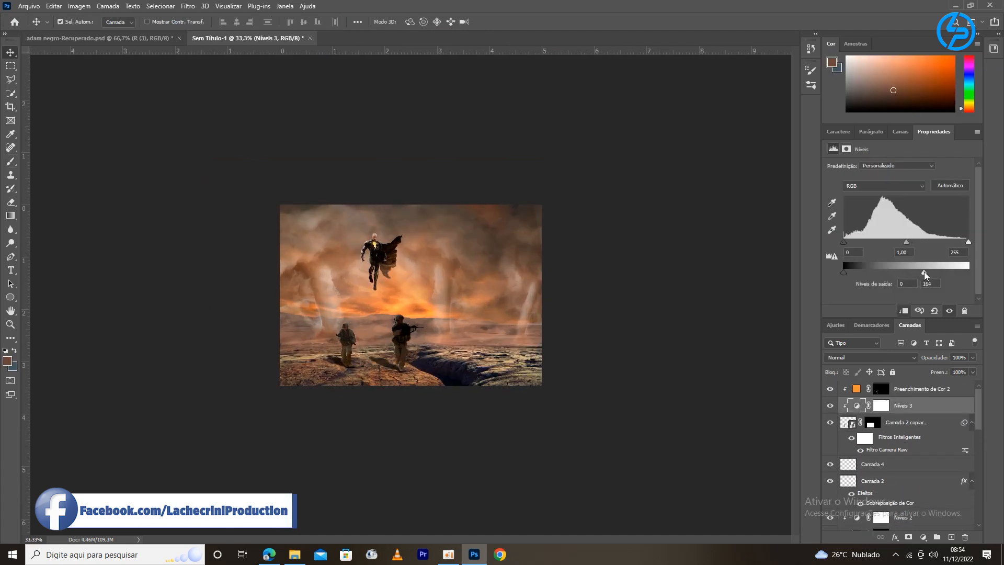
key("ctrl+plus")
key("ctrl+plus")
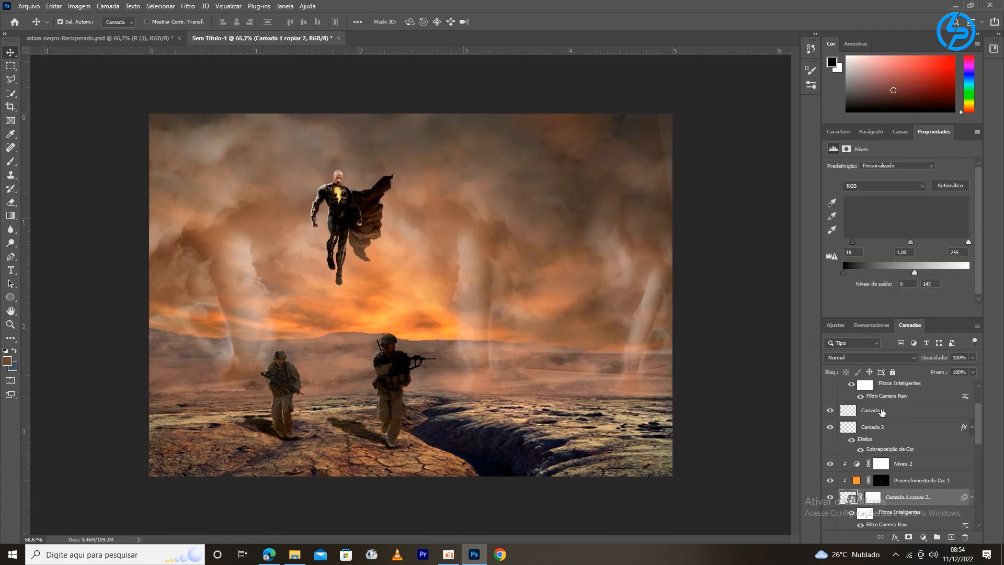
- Set the white output level of the Níveis 2 adjustment to 128
left_click(882, 463)
left_click_drag(912, 273, 906, 274)
key("ctrl+minus")
key("ctrl+minus")
key("ctrl+minus")
key("ctrl+plus")
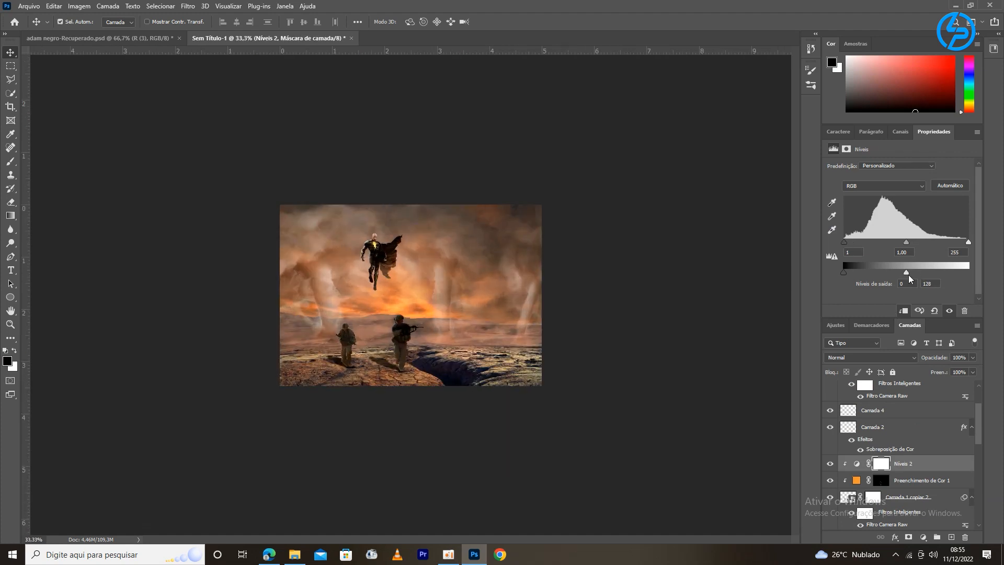
key("ctrl+minus")
key("ctrl+plus")
key("ctrl+plus")
key("ctrl+minus")
- Set the white output level of the Níveis 1 adjustment above the hero layer to 208
scroll(923, 450, "up", 3)
left_click(923, 451)
scroll(923, 450, "down", 2)
left_click(903, 454)
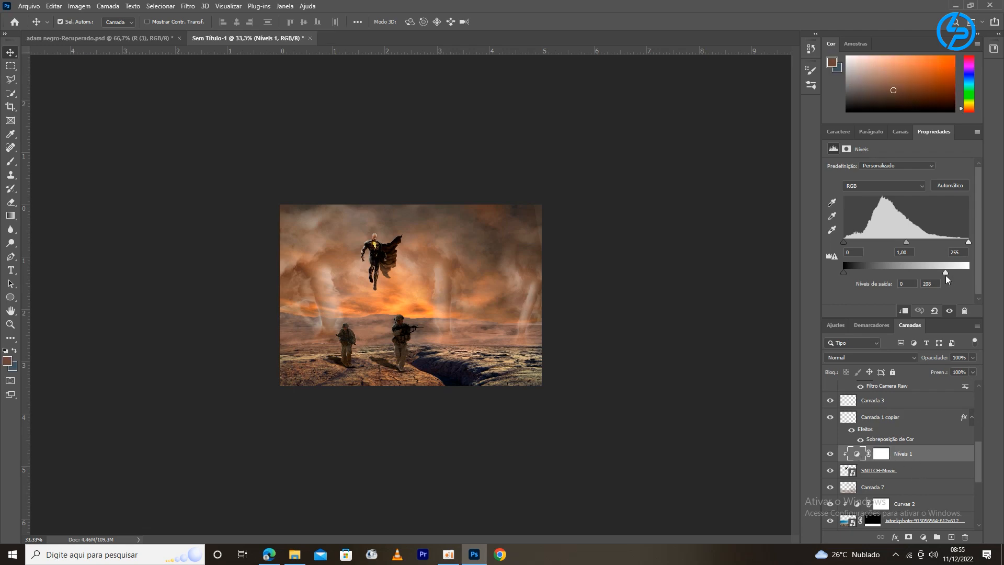
- Set Camada 8 to Subexposição Linear (Adicionar) and paint a brown rim light along the hero's legs at 52% brush opacity
key("ctrl+plus")
key("ctrl+plus")
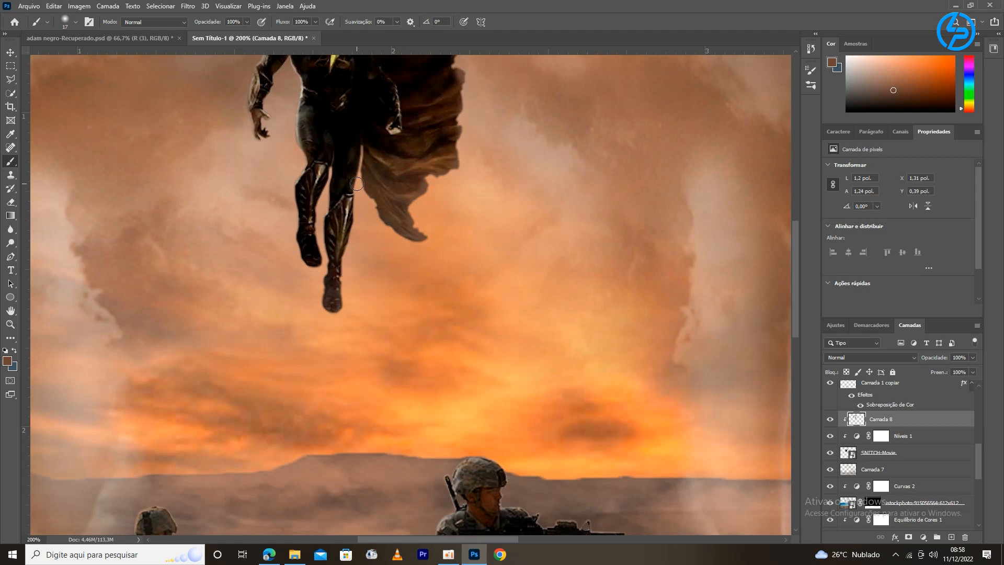
left_click(868, 357)
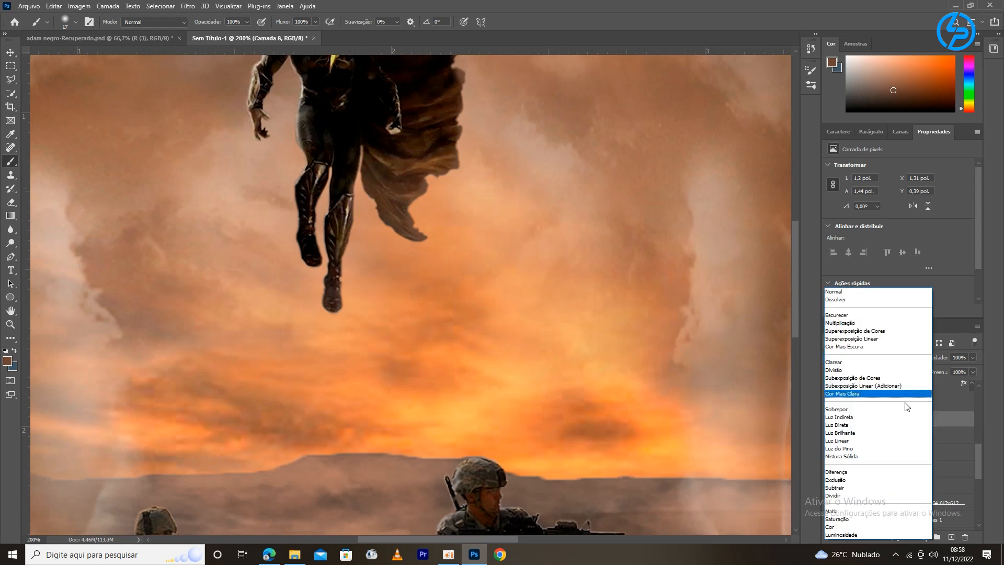
left_click(852, 384)
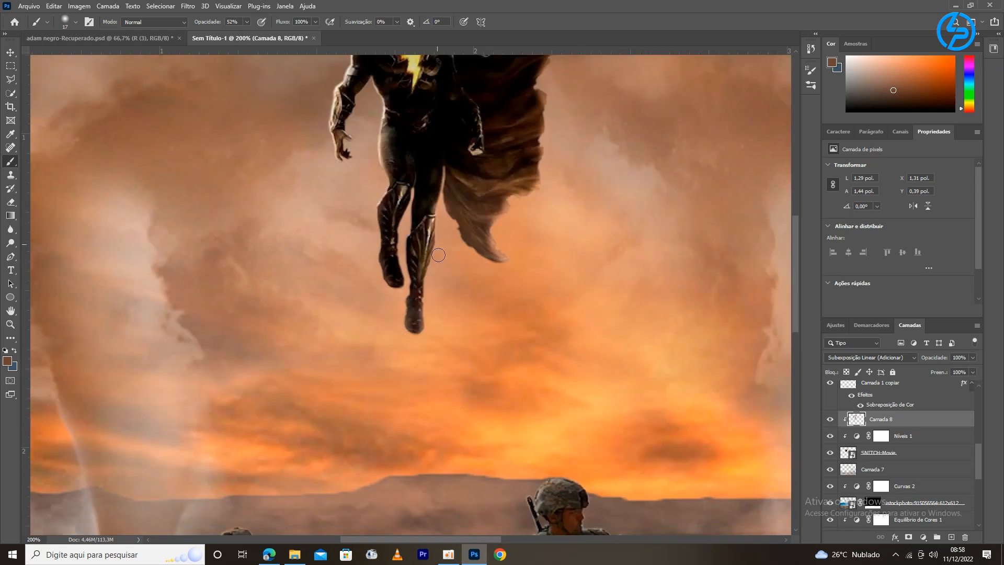
left_click_drag(378, 198, 384, 269)
left_click_drag(325, 197, 353, 353)
left_click_drag(409, 326, 415, 352)
key("ctrl+minus")
key("ctrl+minus")
key("ctrl+minus")
key("ctrl+minus")
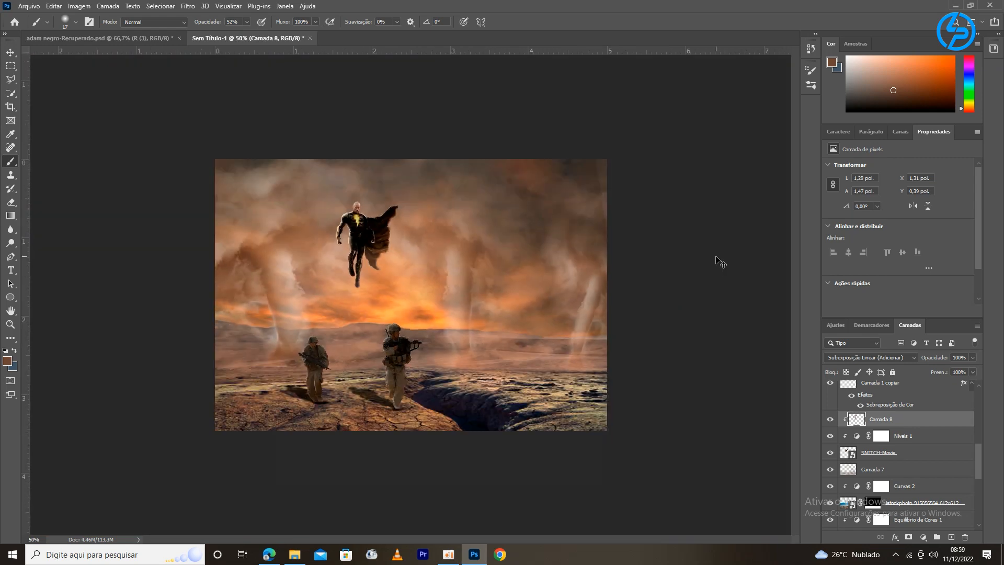
- Add a layer mask to SNITCH-Movie and fade the cape's outer edge with a 148 px soft round brush at 18% opacity
key("ctrl+plus")
key("ctrl+plus")
key("ctrl+plus")
left_click_drag(191, 24, 189, 24)
left_click(74, 22)
left_click_drag(72, 58, 101, 57)
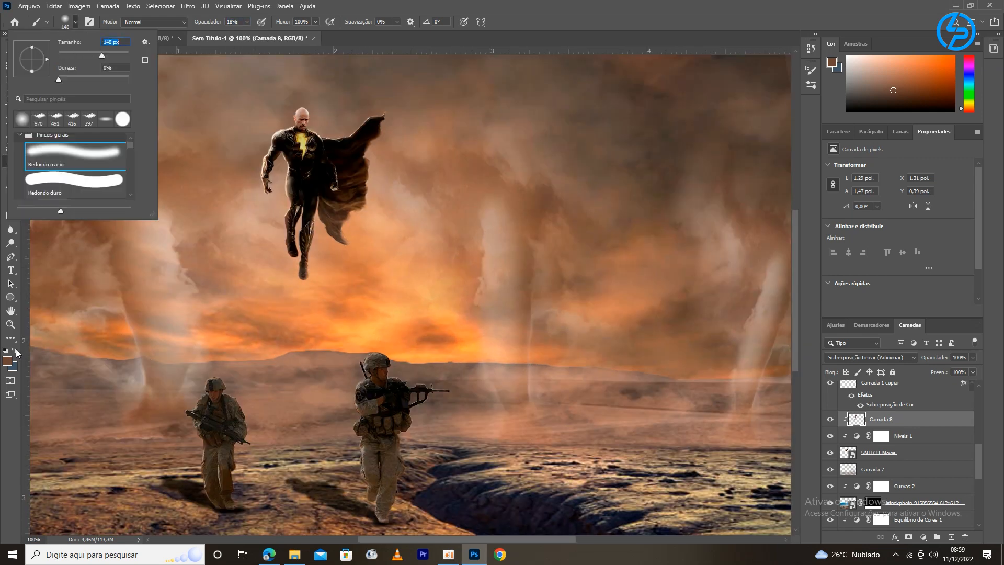
left_click(7, 361)
left_click(758, 332)
left_click(884, 453)
left_click(908, 537)
left_click_drag(390, 151, 372, 235)
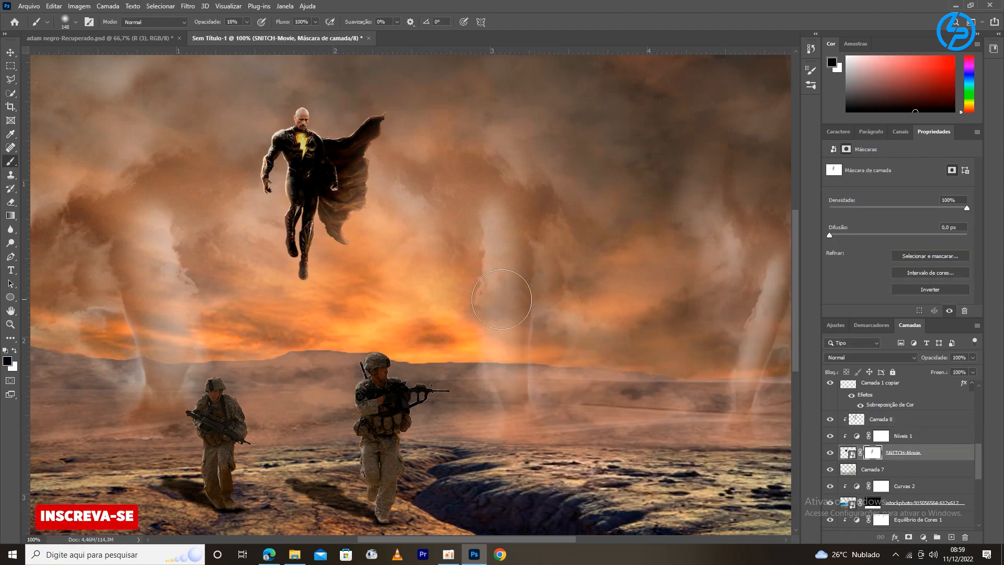
- Examine how the hero and cape blend with the whole composition at different magnifications
key("ctrl+minus")
key("ctrl+minus")
key("ctrl+minus")
key("ctrl+minus")
key("ctrl+minus")
key("ctrl+plus")
key("ctrl+plus")
left_click(10, 52)
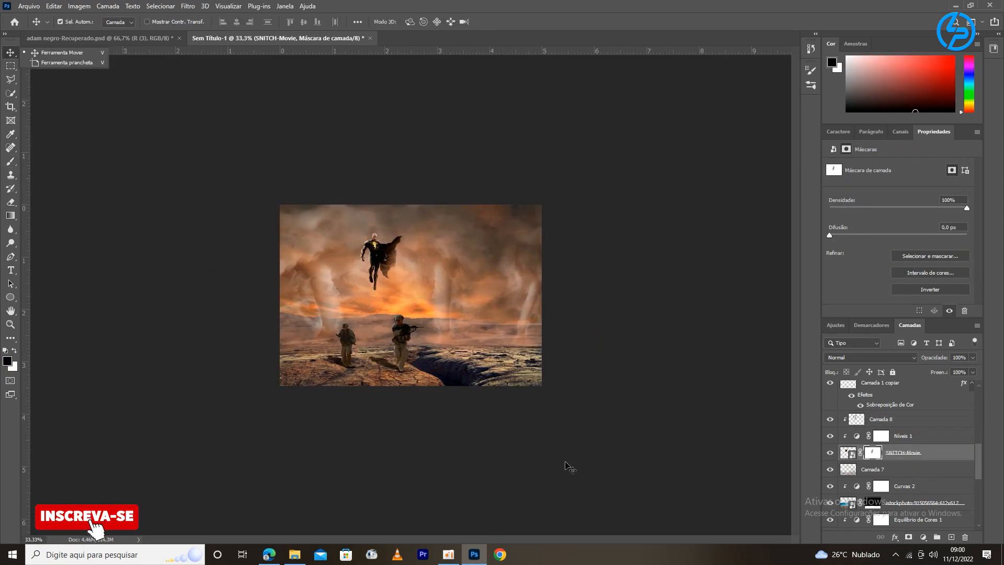
key("ctrl+minus")
key("ctrl+plus")
key("ctrl+plus")
key("ctrl+plus")
key("ctrl+plus")
- Add a new layer above Camada 8 and set the soft round brush to 5 px
left_click(922, 422)
left_click(951, 537)
left_click(11, 162)
left_click(75, 22)
left_click(76, 22)
left_click(75, 22)
left_click_drag(69, 56, 63, 56)
key("ctrl+plus")
key("ctrl+plus")
key("ctrl+plus")
key("ctrl+plus")
left_click_drag(220, 104, 767, 523)
left_click(70, 25)
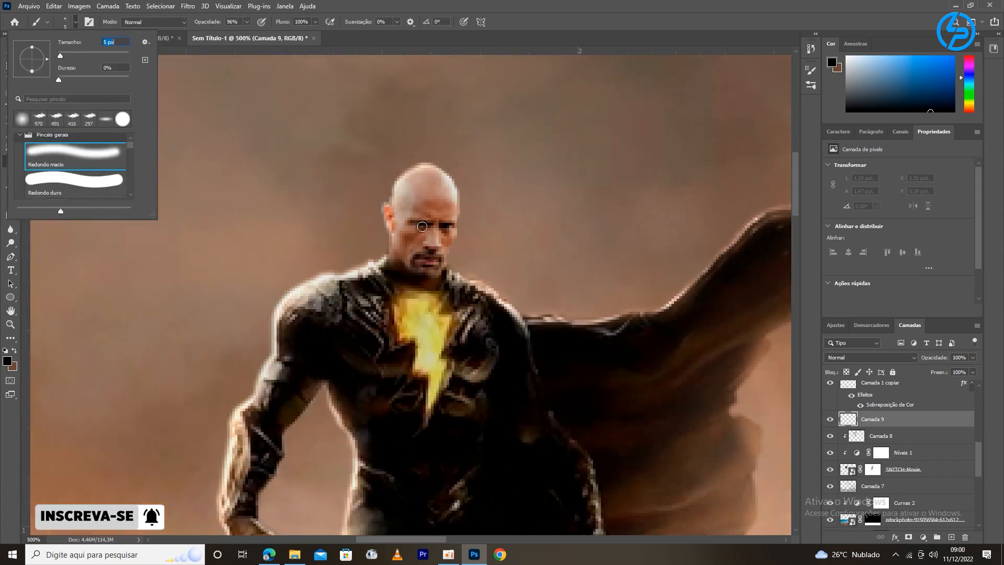
- Select both of the hero's eyes with the Polygonal Lasso
key("l")
key("ctrl+plus")
key("ctrl+plus")
key("ctrl+plus")
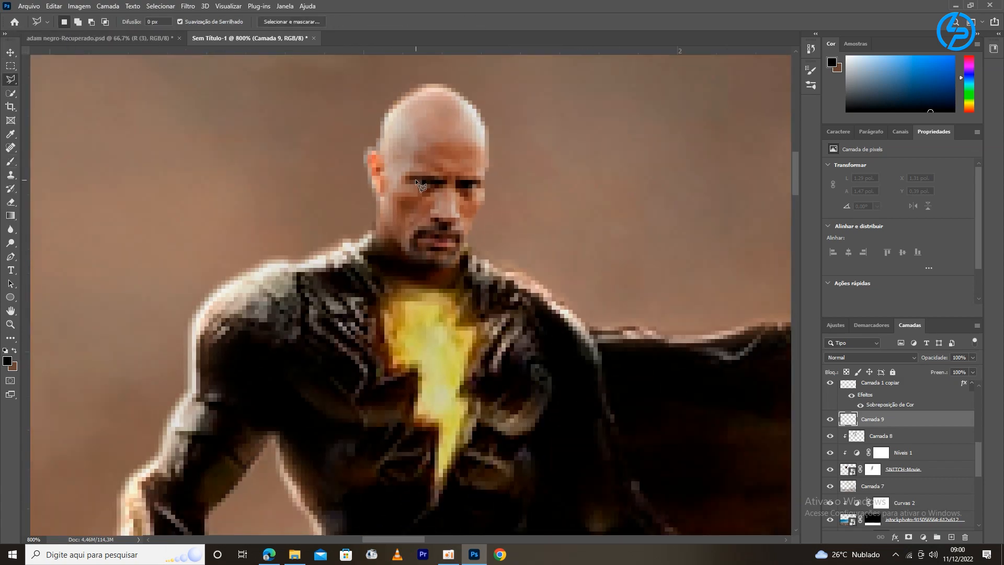
key("shift")
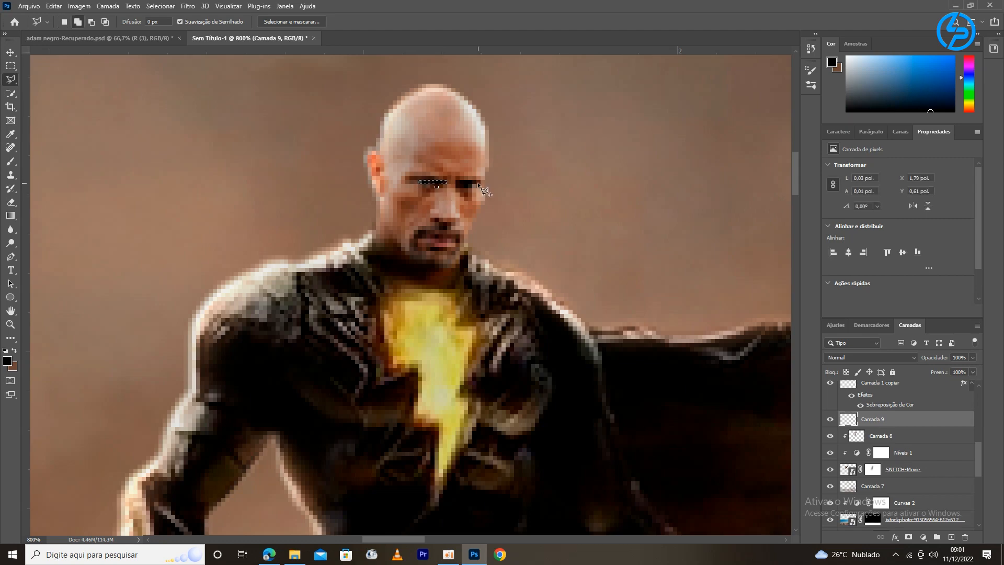
left_click(479, 184)
- Paint the selected eyes golden yellow on Camada 9 and clear the selection
left_click(11, 162)
left_click(7, 361)
left_click(421, 319)
left_click(623, 356)
left_click(745, 343)
left_click_drag(421, 183, 451, 186)
key("ctrl+d")
key("ctrl+minus")
key("ctrl+minus")
key("ctrl+minus")
key("ctrl+minus")
key("ctrl+minus")
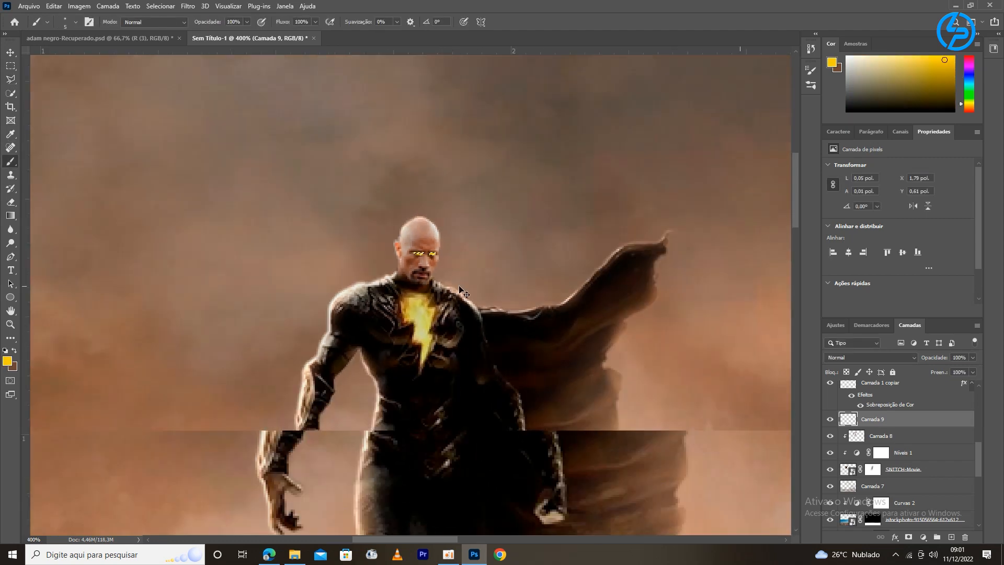
- On a new layer above Camada 9, paint a 13 px soft yellow glow over both eyes and blend it as Subexposição Linear (Adicionar)
left_click(951, 538)
left_click(75, 22)
left_click(73, 151)
left_click(419, 254)
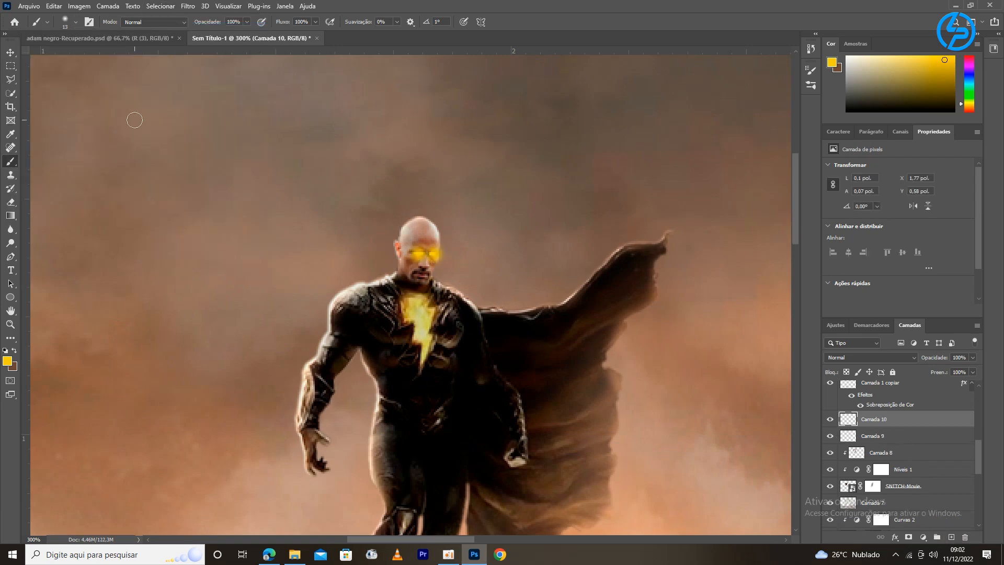
key("v")
key("ctrl+minus")
key("ctrl+minus")
left_click(883, 357)
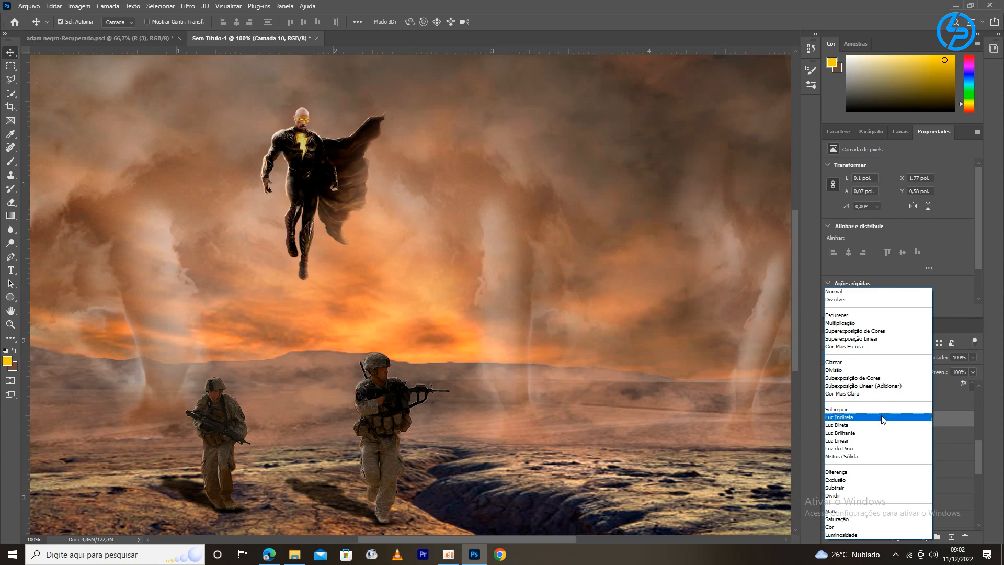
key("Escape")
- Try painting a wider yellow glow over the hero's eyes with a 19 px soft brush
key("b")
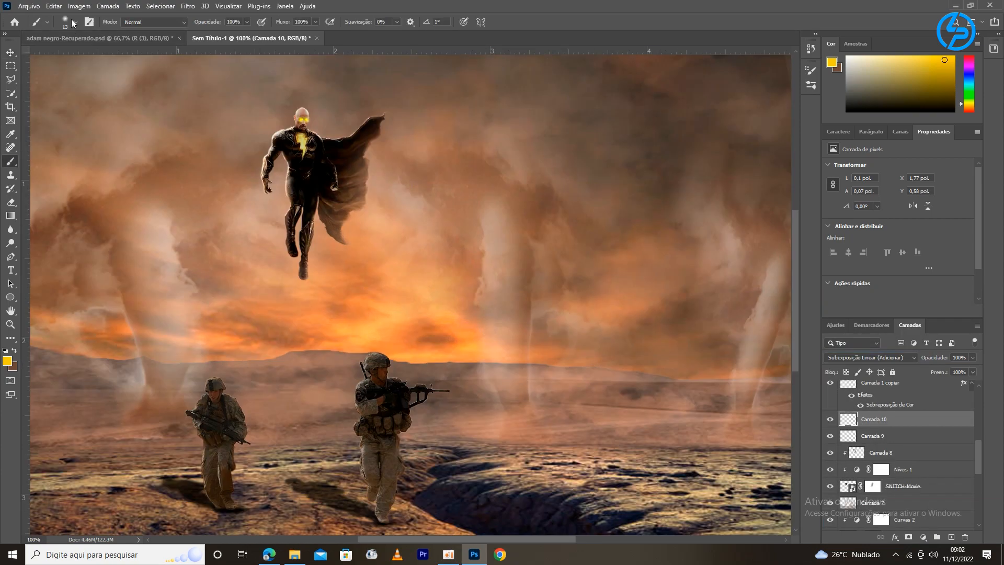
left_click(75, 22)
left_click_drag(61, 55, 64, 55)
left_click(300, 120)
left_click(307, 120)
left_click(871, 357)
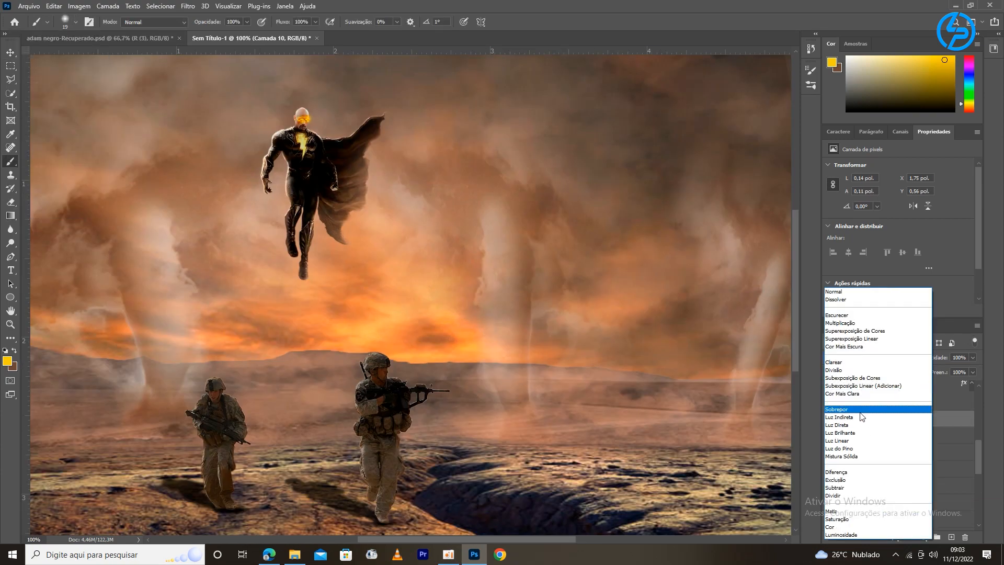
key("Escape")
scroll(981, 473, "down", 1)
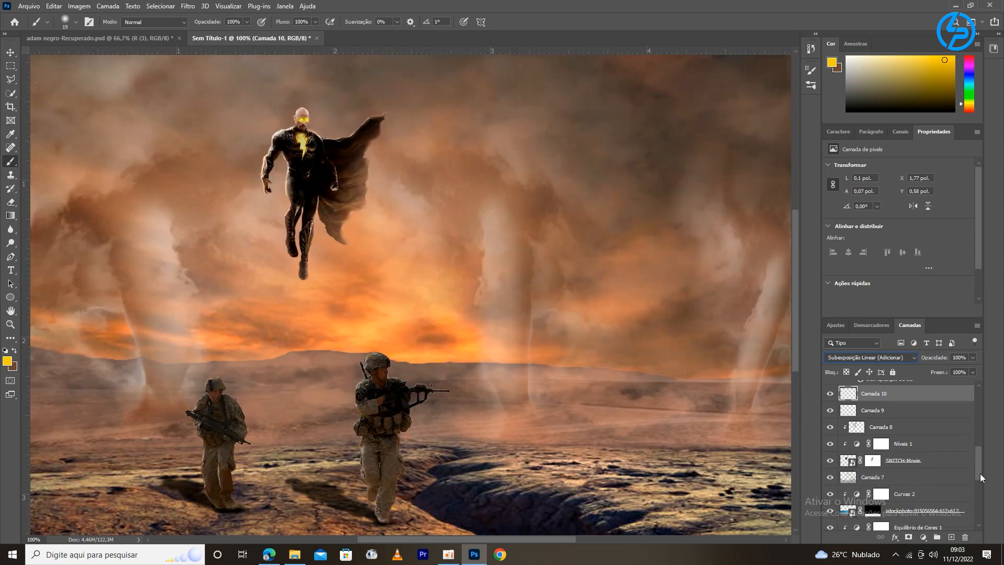
- Try the Superexposição Linear blend mode on the eye glow in Camada 10
left_click(918, 431)
left_click(831, 393)
left_click(873, 398)
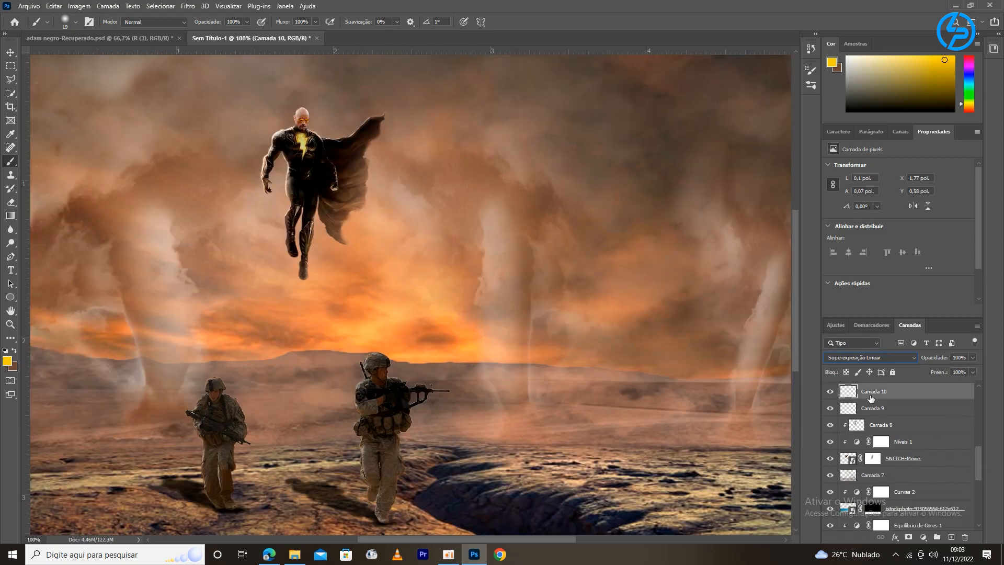
left_click(10, 52)
key("ctrl+minus")
key("ctrl+minus")
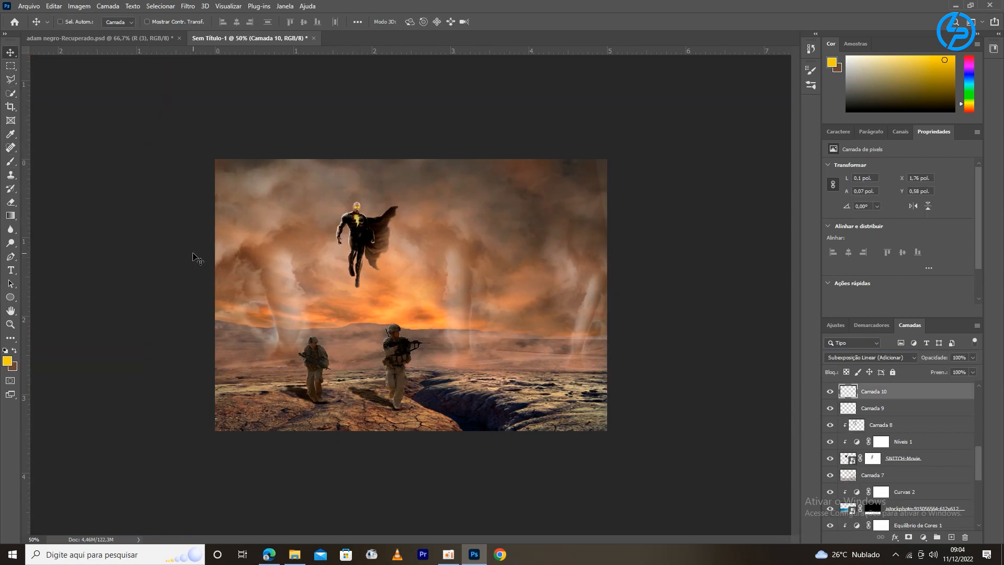
- Compare blend modes on Camada 9 and Camada 10, leaving Camada 10 at Subexposição Linear (Adicionar)
key("ctrl+plus")
key("ctrl+plus")
key("ctrl+plus")
left_click_drag(249, 131, 408, 216)
left_click(912, 415)
left_click(889, 357)
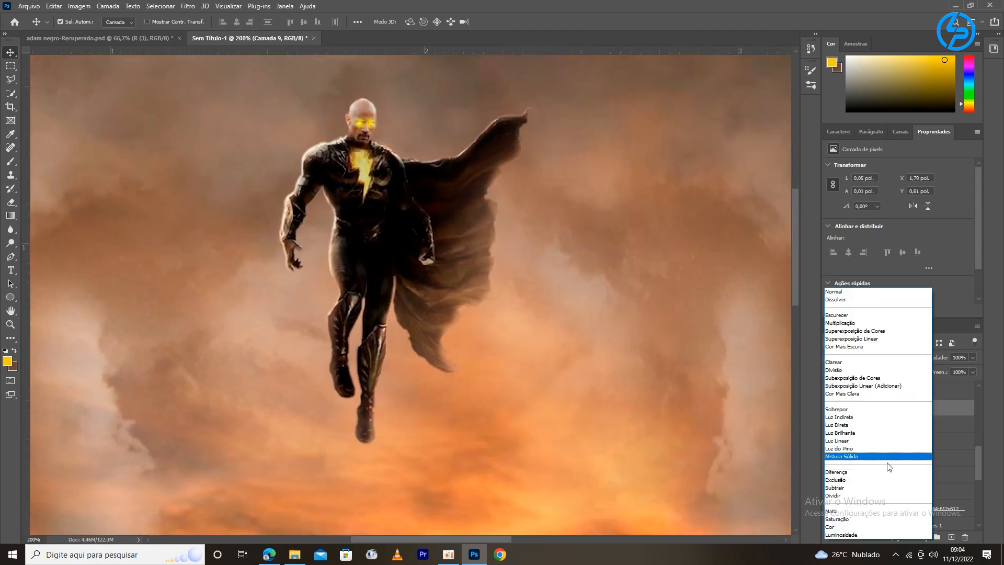
left_click(883, 398)
left_click(881, 394)
left_click(889, 357)
left_click(876, 388)
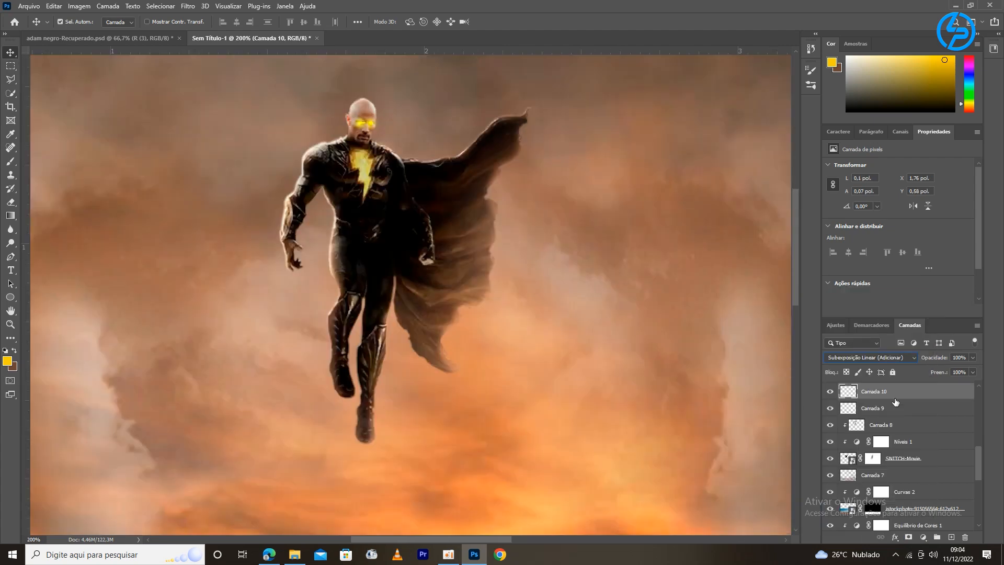
- Strengthen the yellow glow over both eyes on Camada 10 with a 13 px soft brush
left_click(13, 161)
left_click(74, 21)
left_click(370, 122)
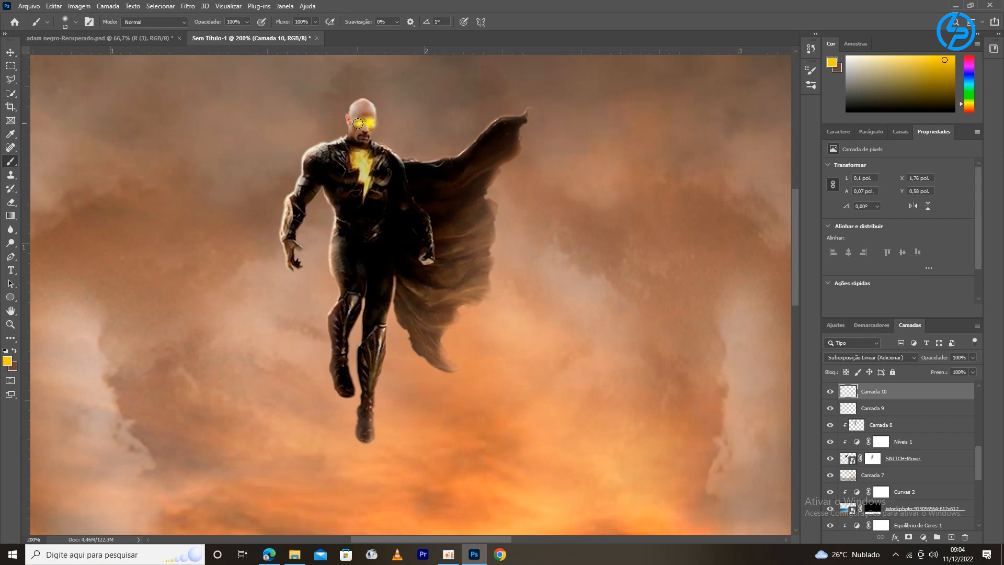
key("ctrl+minus")
key("ctrl+minus")
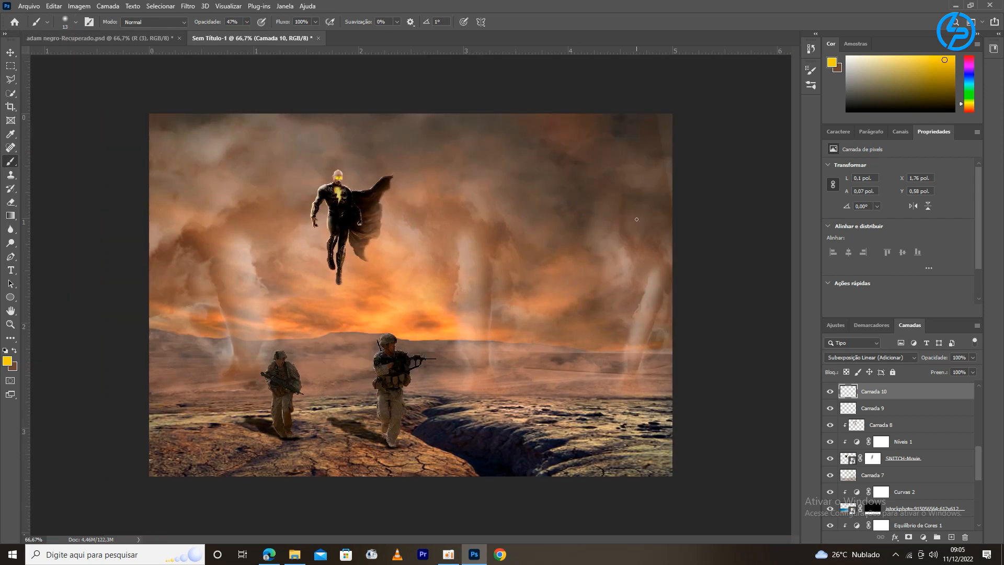
- On a new layer above Camada 8, paint a 74 px yellow chest glow at 47% brush opacity and blend it as Divisão
left_click(896, 428)
left_click(951, 537)
left_click(75, 22)
left_click_drag(64, 56, 85, 56)
left_click(338, 195)
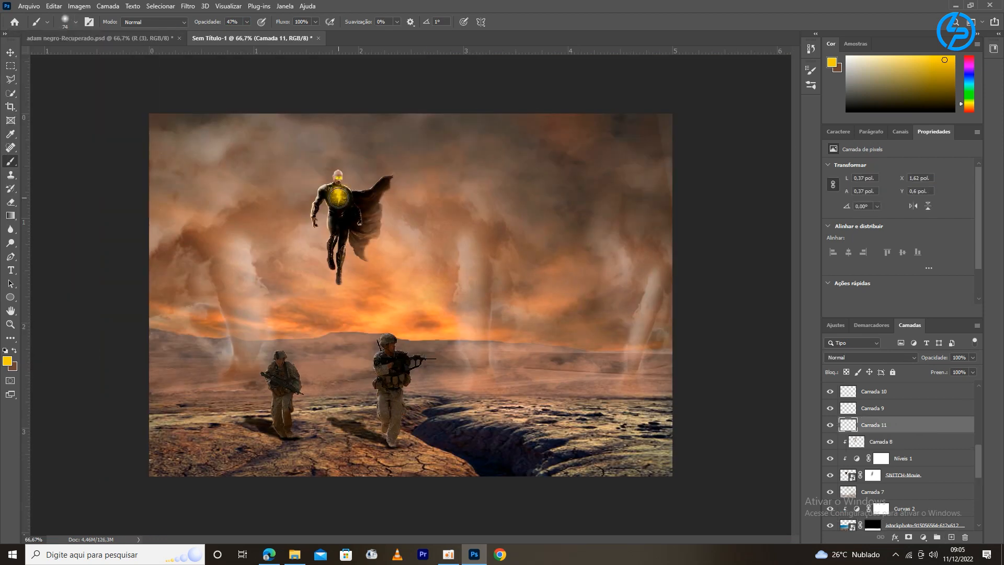
left_click(868, 357)
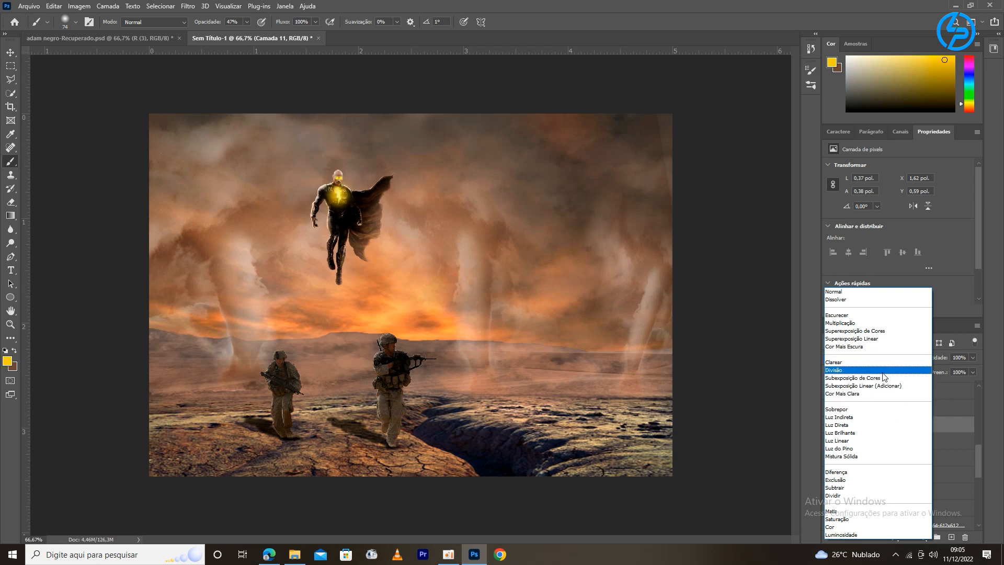
left_click(884, 370)
- Transform the chest glow to about 0.35 by 0.40 in so it fits around the lightning bolt
key("ctrl+plus")
key("ctrl+plus")
key("ctrl+plus")
left_click_drag(309, 131, 506, 316)
left_click(75, 22)
left_click(11, 52)
key("ctrl+t")
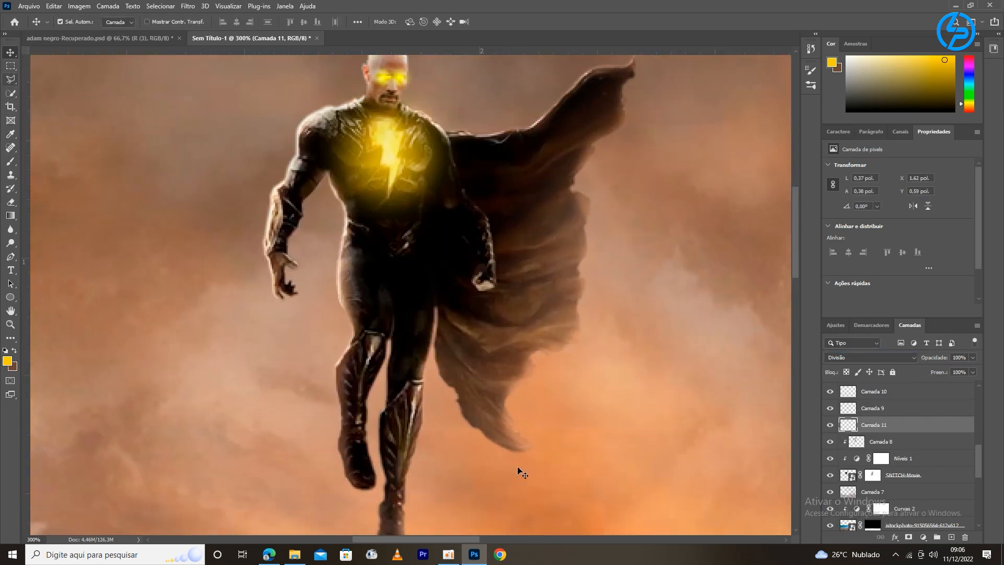
left_click_drag(395, 242, 395, 260)
left_click_drag(391, 64, 390, 70)
left_click_drag(302, 168, 313, 167)
left_click_drag(395, 264, 395, 257)
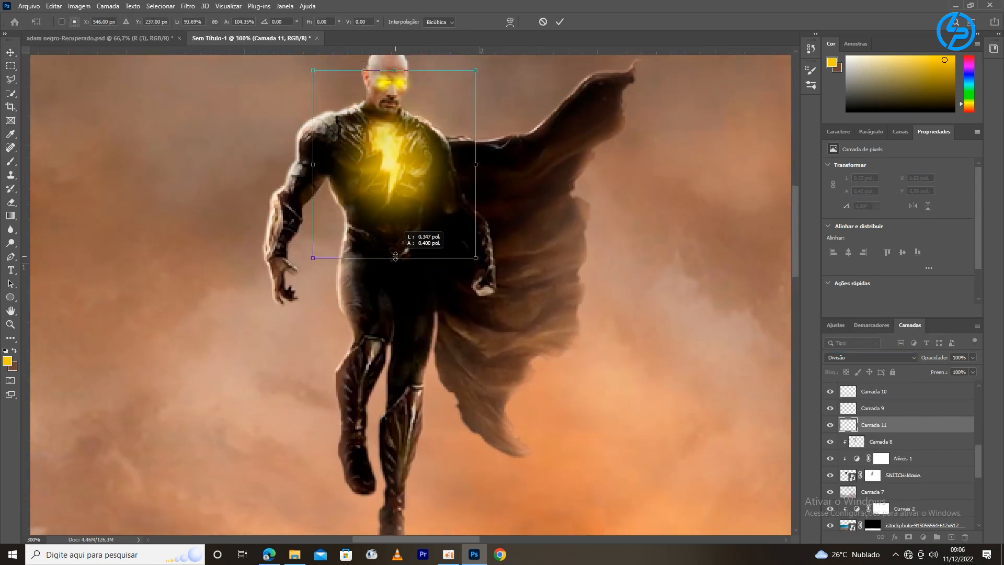
key("Return")
scroll(646, 65, "down", 5)
scroll(647, 65, "up", 2)
scroll(646, 64, "down", 2)
scroll(646, 64, "up", 3)
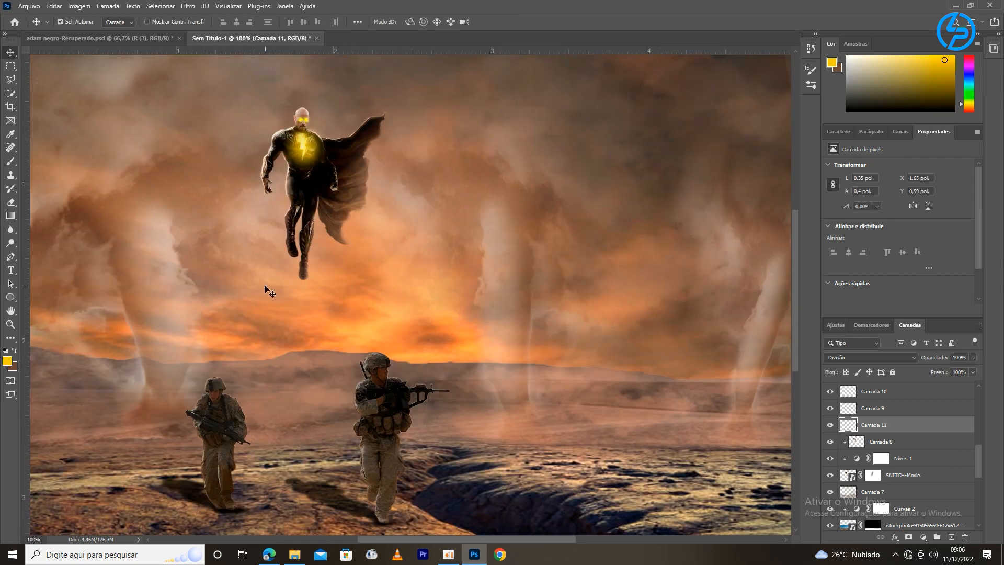
- Add a clipped layer above Camada 8 and set the soft round brush to 59 px at 15% opacity
left_click(889, 441)
left_click(951, 537)
right_click(889, 443)
left_click(895, 225)
left_click(11, 161)
left_click_drag(209, 23, 191, 25)
left_click(75, 22)
left_click_drag(83, 56, 79, 56)
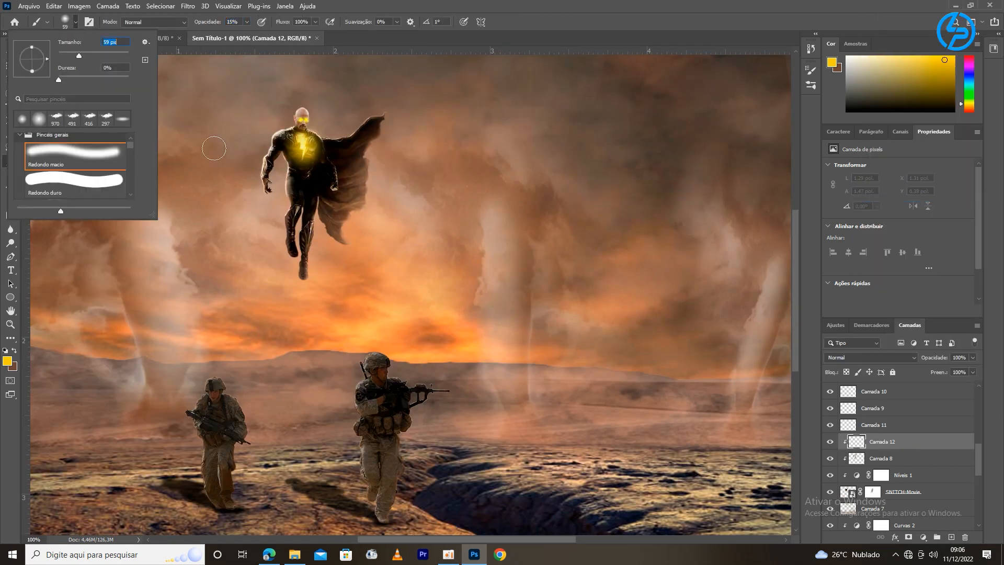
- Paint yellow light along the cape's upper edge and the hero's upper body, and set Camada 12 to Subexposição Linear (Adicionar)
left_click_drag(306, 157, 373, 157)
left_click_drag(372, 156, 356, 363)
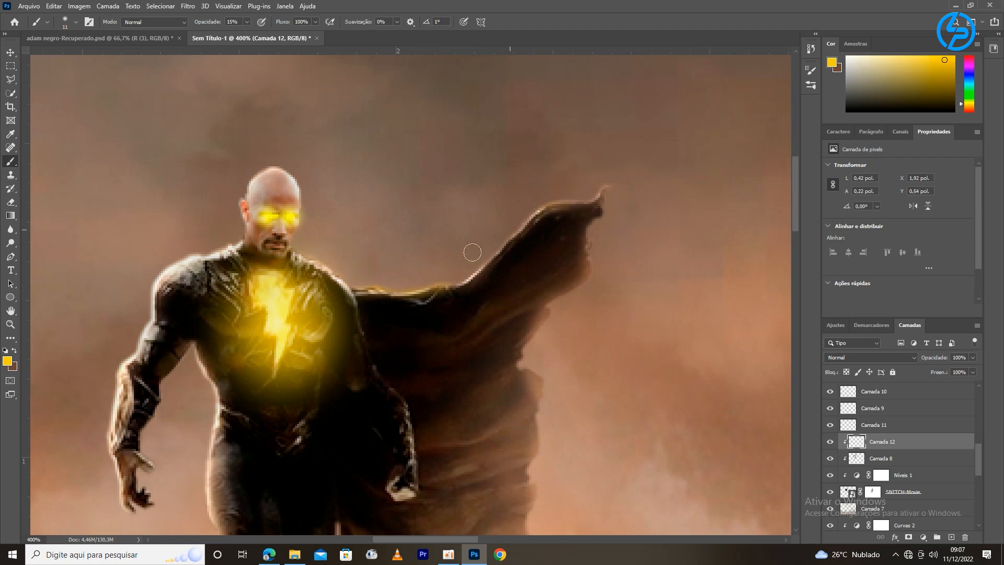
left_click_drag(366, 301, 331, 311)
left_click_drag(211, 350, 198, 218)
left_click_drag(196, 260, 195, 434)
mouse_move(196, 434)
left_mouse_down()
mouse_move(222, 263)
mouse_move(161, 472)
left_mouse_up()
left_click(70, 23)
left_click(189, 145)
left_click(871, 357)
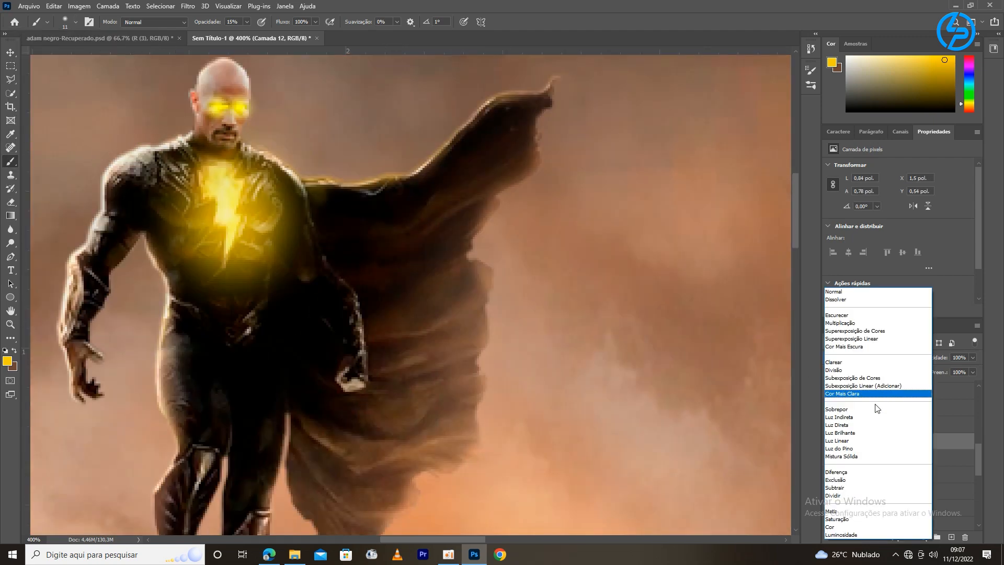
left_click(918, 384)
- Paint faint yellow highlights along the cape's folds on Camada 12 with a 7 px soft brush, starting at 9% opacity
key("ctrl+1")
left_click_drag(217, 23, 212, 24)
left_click(73, 22)
left_click(61, 57)
key("ctrl+plus")
key("ctrl+plus")
key("ctrl+plus")
left_click_drag(351, 220, 529, 236)
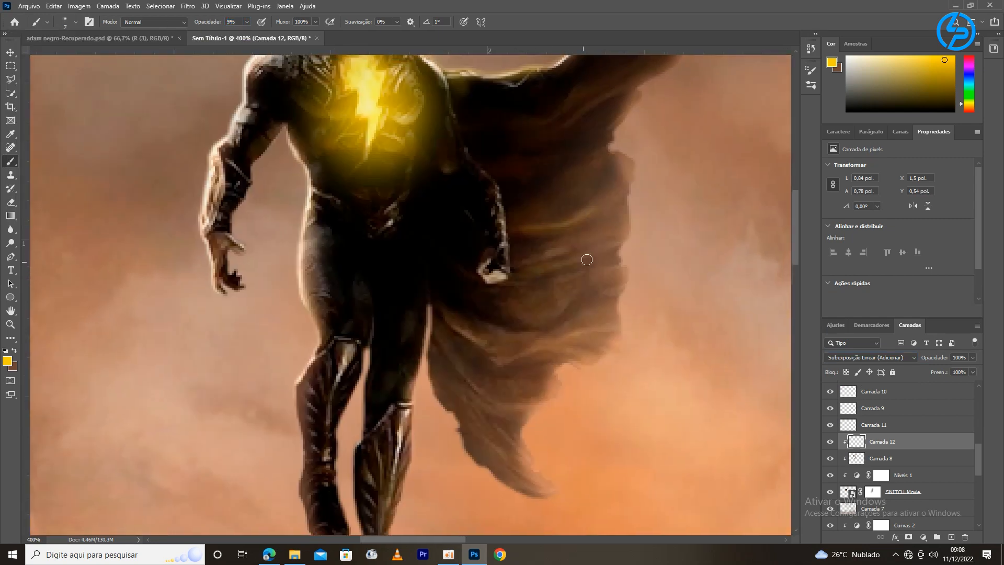
left_click_drag(586, 260, 631, 189)
left_click_drag(485, 247, 576, 286)
scroll(619, 179, "up", 5)
left_click_drag(618, 180, 606, 218)
left_click_drag(604, 201, 559, 220)
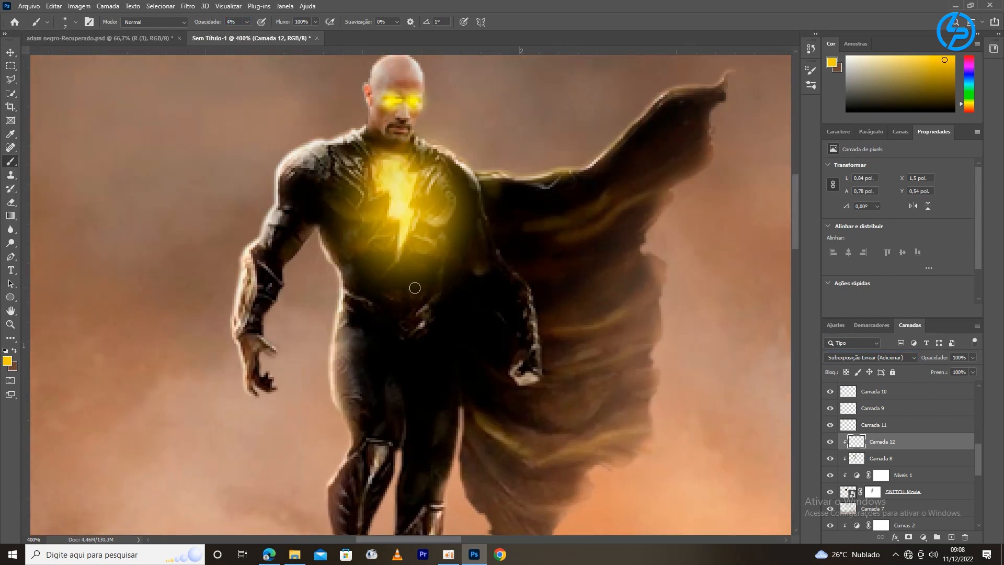
- Paint subtle yellow reflections on the hero's waist, belt and legs with the 7 px brush at 4% to 12% opacity
left_click_drag(529, 272, 541, 188)
left_click_drag(433, 299, 398, 211)
left_click_drag(203, 25, 206, 25)
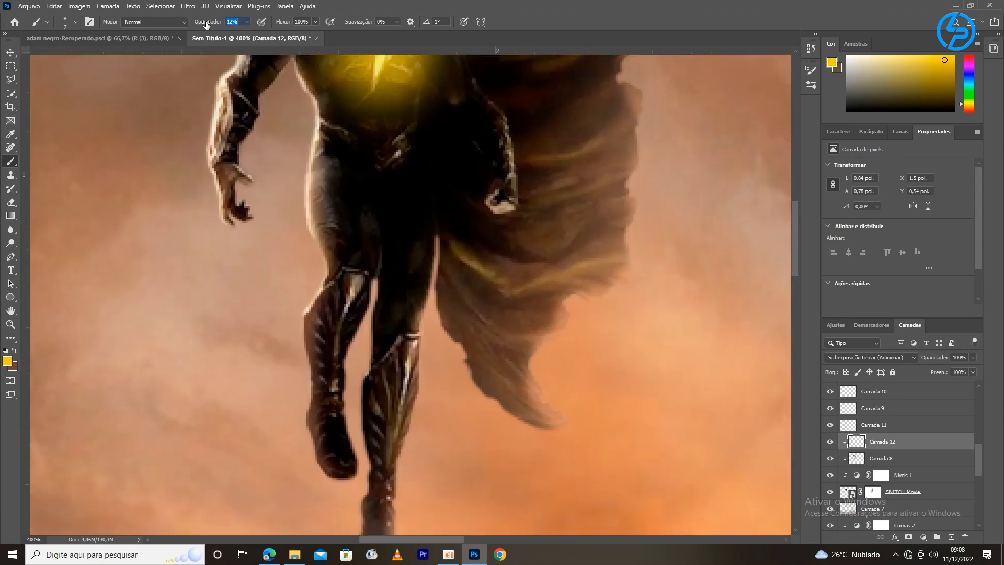
left_click_drag(366, 148, 322, 269)
left_click_drag(285, 243, 326, 269)
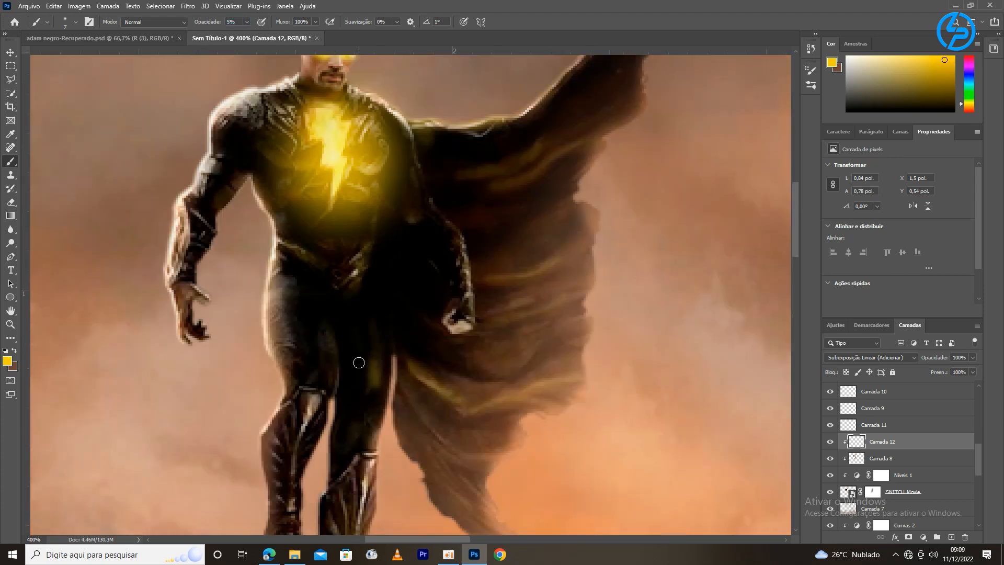
left_click_drag(336, 139, 316, 259)
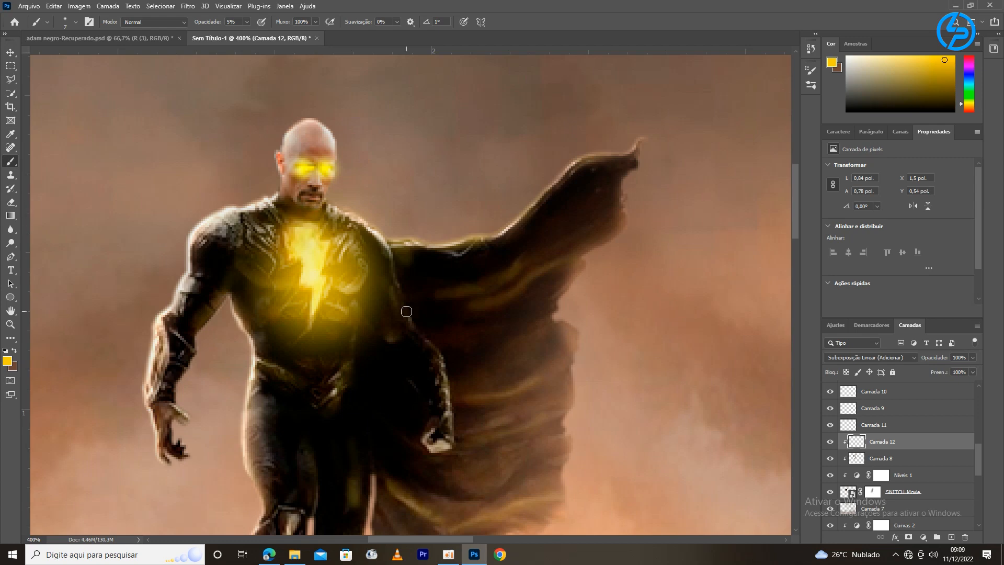
left_click_drag(406, 311, 459, 409)
left_click_drag(488, 440, 477, 370)
left_click_drag(566, 458, 525, 283)
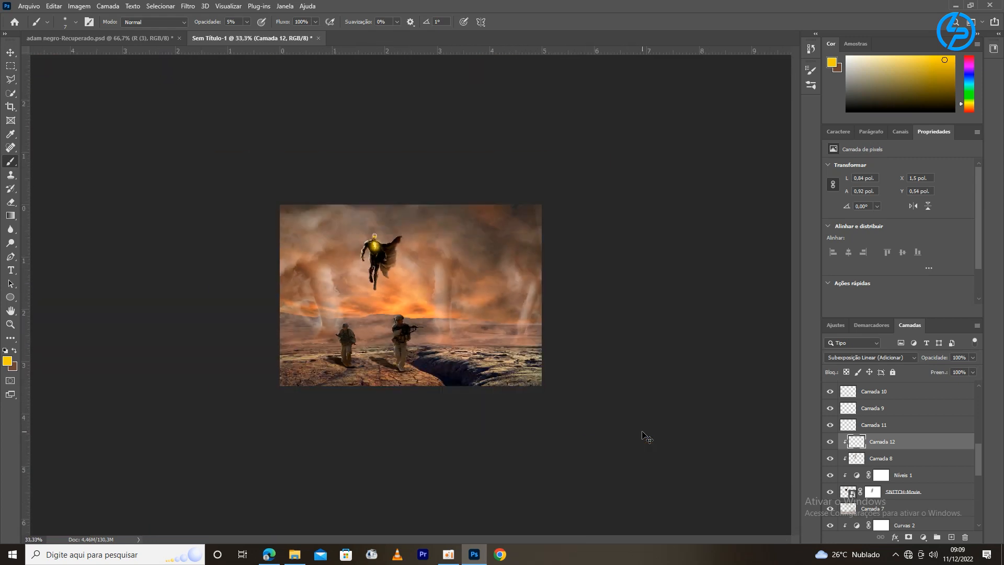
- Add a new layer above Preenchimento de Cor 2 and set the soft round brush to 446 px
key("ctrl+plus")
key("v")
scroll(971, 413, "down", 3)
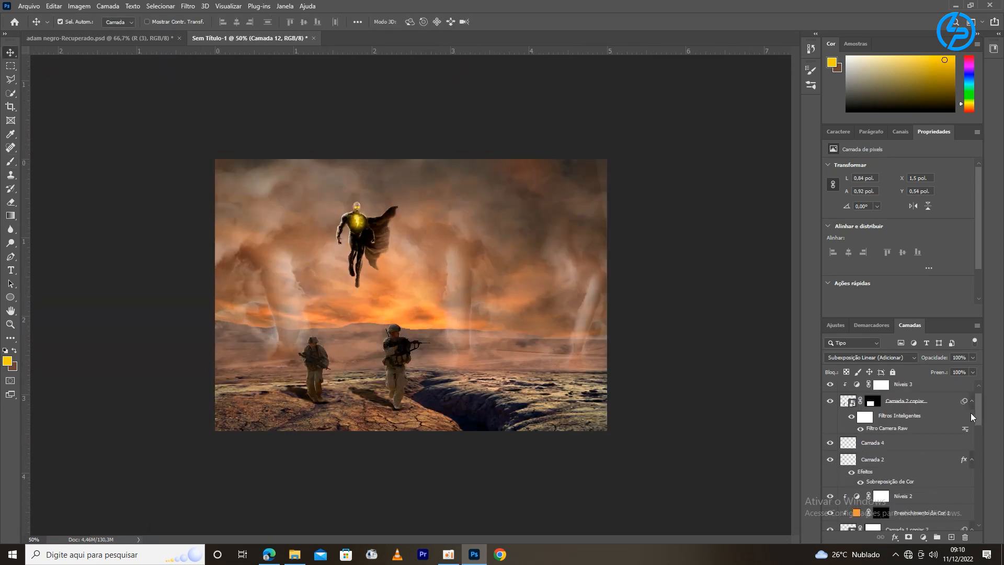
scroll(970, 413, "up", 2)
left_click(922, 389)
left_click(951, 536)
key("b")
left_click(75, 22)
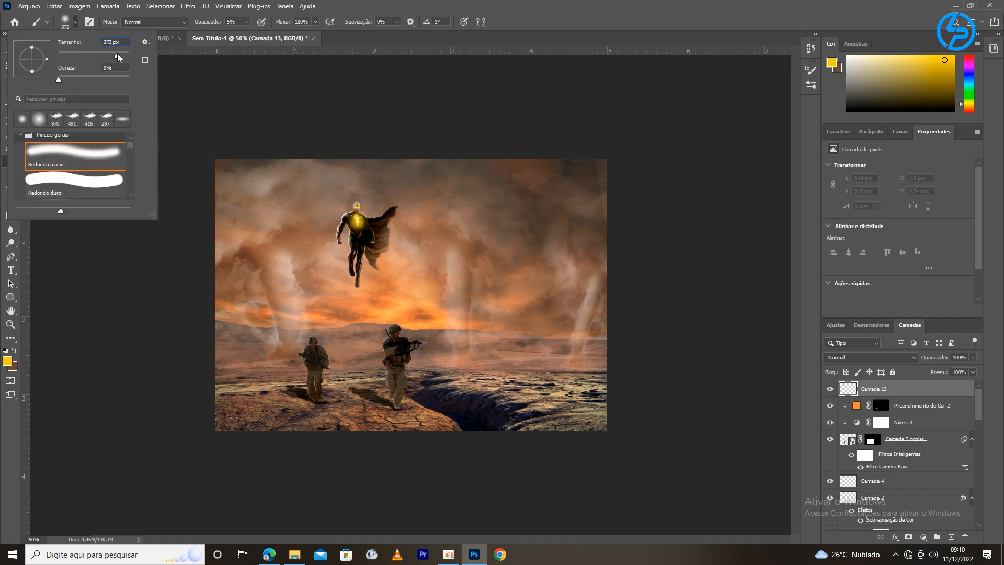
left_click_drag(117, 54, 120, 55)
key("Return")
- Darken the rocky ground along the image's lower edge on Camada 13 with black at 31% brush opacity
key("0")
left_click_drag(179, 36, 176, 35)
left_click_drag(413, 445, 556, 467)
key("x")
left_click(7, 361)
left_click(627, 476)
key("Return")
key("z")
key("b")
mouse_move(404, 494)
left_mouse_down()
mouse_move(208, 471)
mouse_move(403, 488)
mouse_move(495, 466)
mouse_move(327, 450)
mouse_move(538, 425)
left_mouse_up()
key("ctrl+minus")
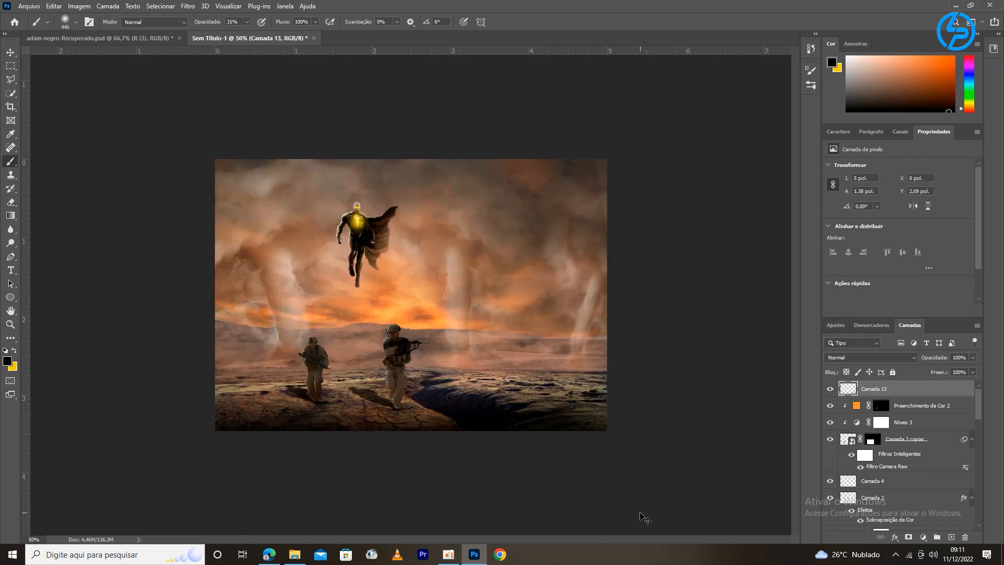
- Duplicate the tornado layer R (3), move the copy toward the image centre, and place it below the tornado group above Camada 6
key("v")
scroll(965, 428, "down", 10)
scroll(933, 504, "up", 1)
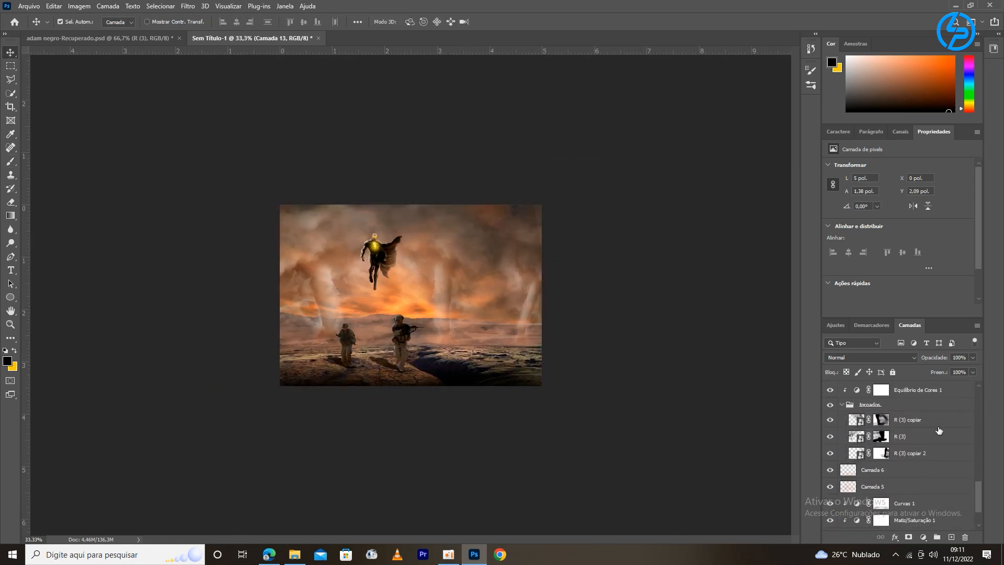
left_click(910, 453)
left_click(830, 453)
left_click(830, 453)
left_click(882, 436)
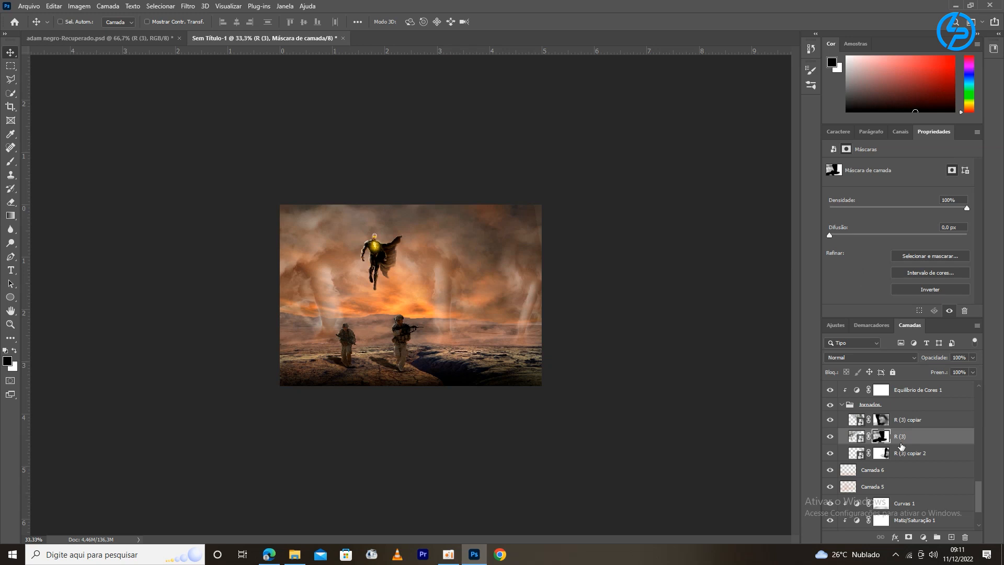
key("ctrl+j")
key("ctrl+t")
left_click_drag(337, 283, 403, 306)
left_click_drag(955, 441, 941, 462)
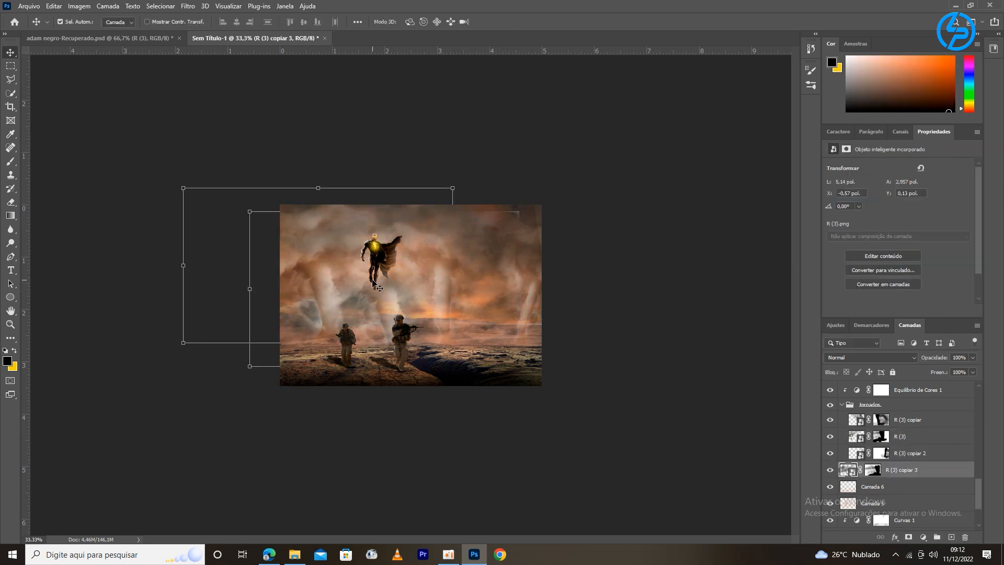
- Scale the tornado copy to about 91% width and 113% height behind the rifle-aiming soldier, then select its mask for 13% opacity brushing
key("ctrl+t")
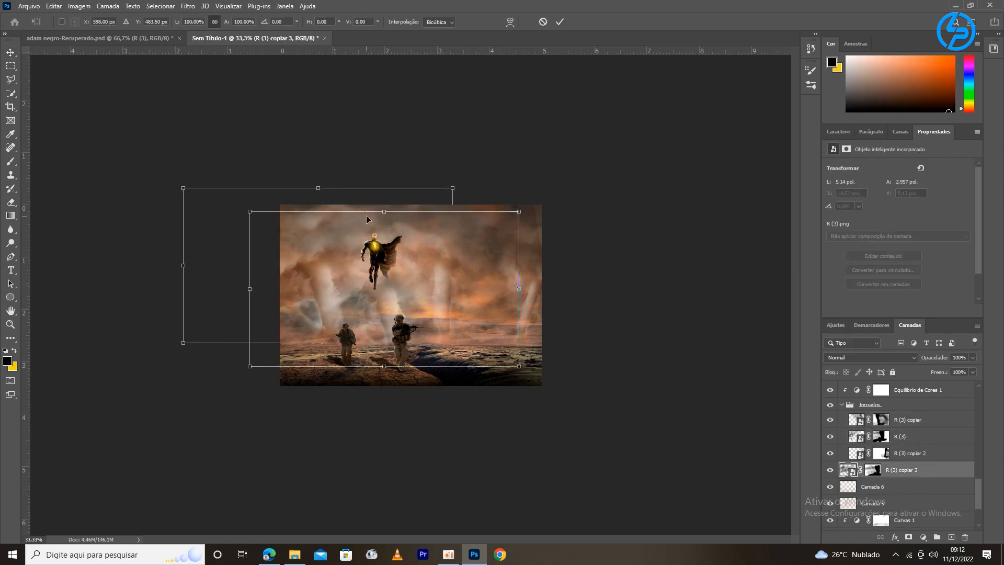
left_click_drag(369, 222, 369, 209)
left_click_drag(249, 200, 233, 190)
left_click_drag(252, 201, 238, 173)
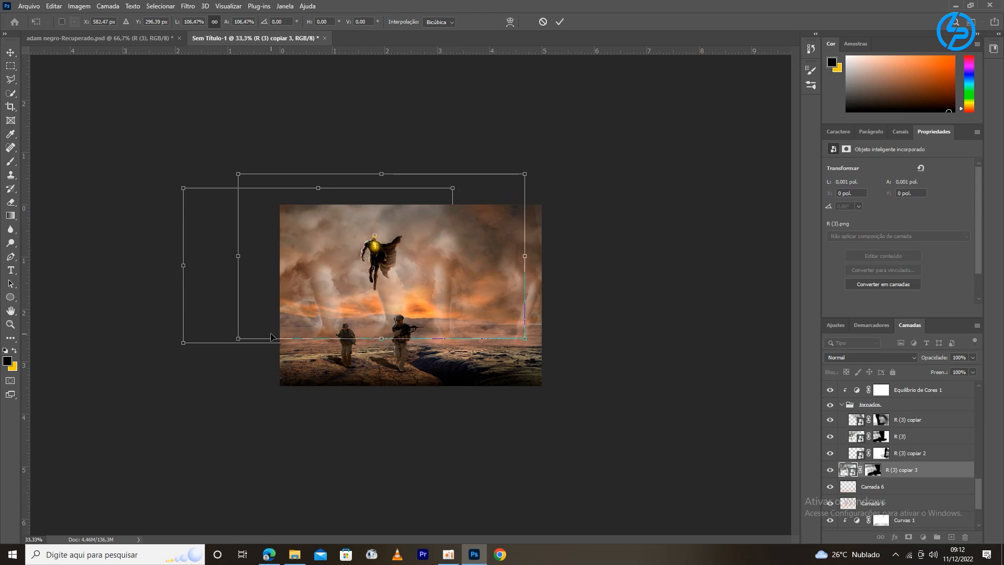
left_click_drag(238, 339, 260, 325)
left_click_drag(392, 325, 388, 351)
left_click_drag(260, 262, 279, 263)
left_click_drag(402, 345, 402, 355)
left_click_drag(461, 183, 457, 174)
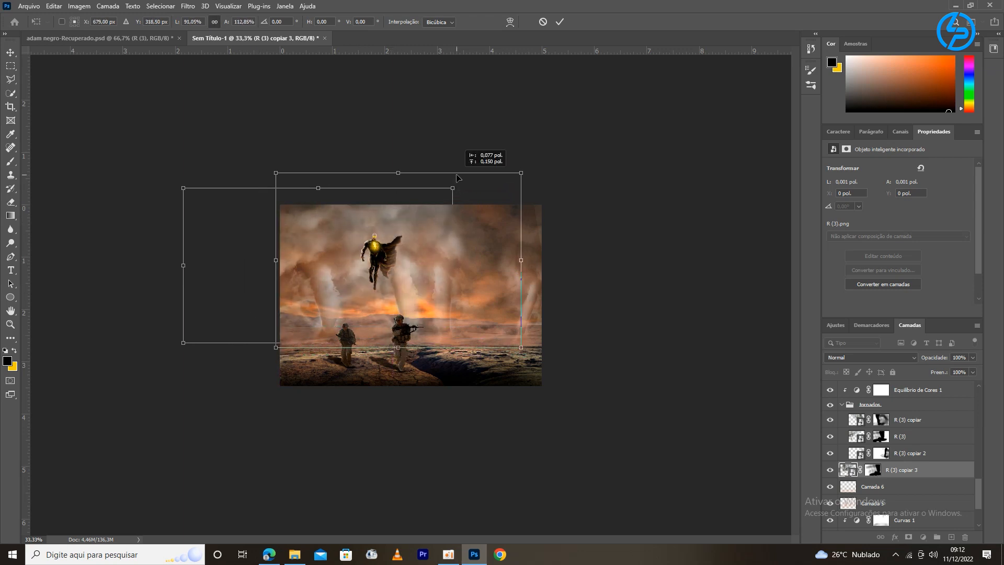
key("Return")
key("b")
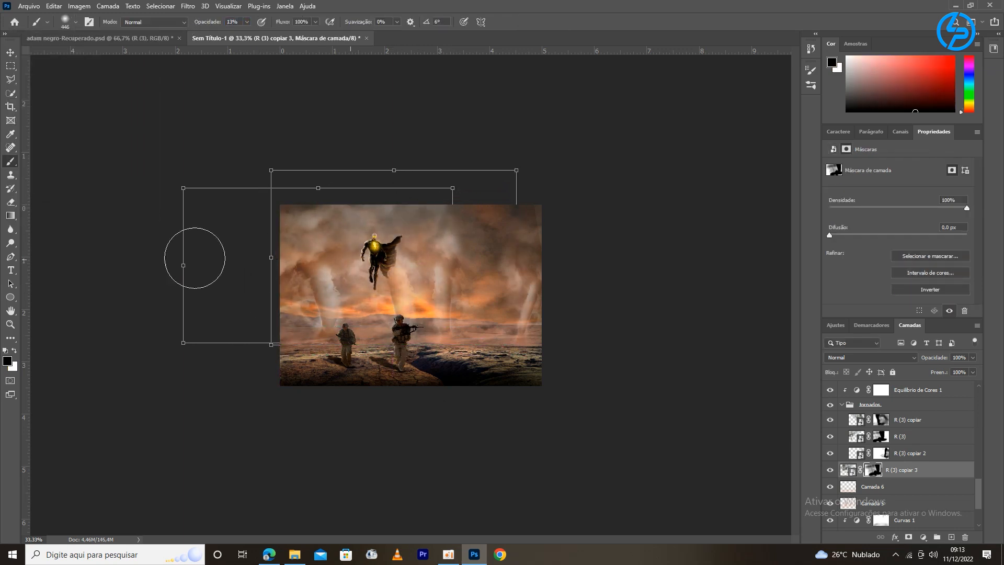
key("ctrl+plus")
- Add a new layer at the top of the tornado group and choose a smoke brush from Free Smoke Photoshop Brushes 6
left_click(905, 419)
scroll(982, 454, "up", 2)
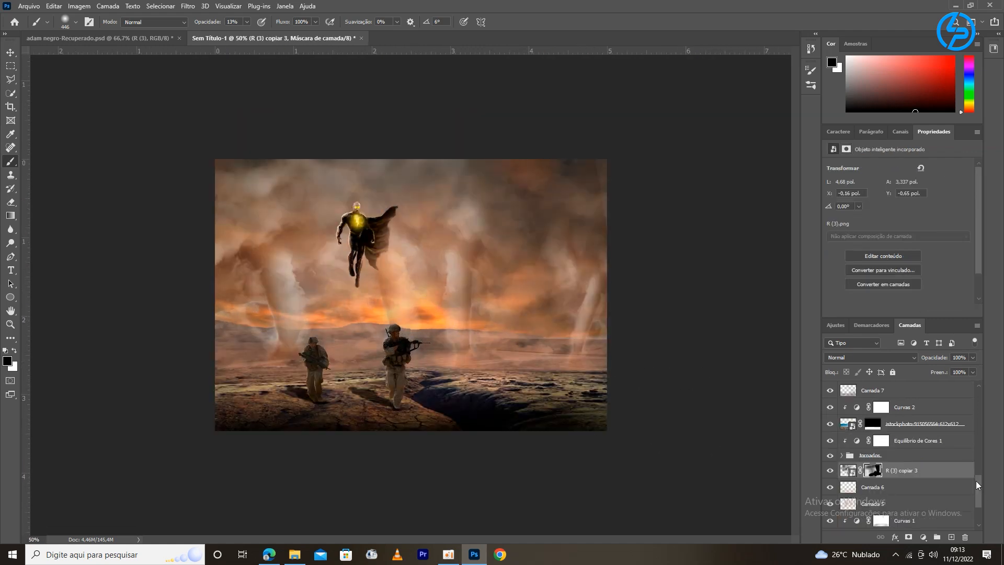
scroll(978, 454, "down", 1)
left_click(952, 537)
left_click(75, 22)
left_click(75, 22)
left_click(811, 85)
scroll(732, 199, "down", 2)
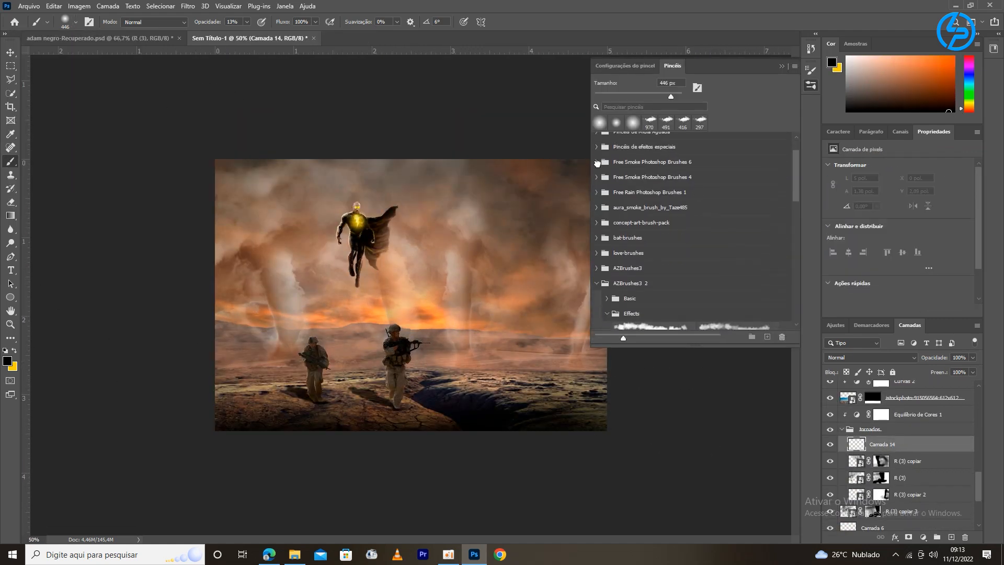
left_click(597, 162)
left_click(726, 181)
left_click(840, 180)
left_click(811, 85)
left_click(690, 261)
- Paint faint greyish-brown dust over the desert ground on Camada 14 with the 157 px smoke brush at 10% opacity
left_click(8, 361)
left_click(748, 343)
left_click(65, 22)
left_click_drag(52, 58, 37, 59)
left_click(387, 363)
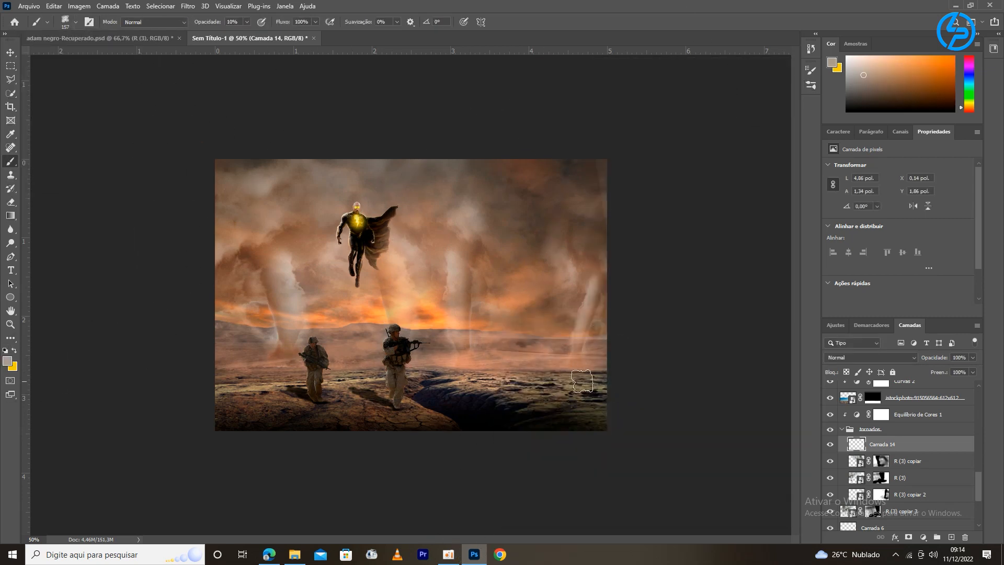
left_click(7, 361)
left_click(746, 336)
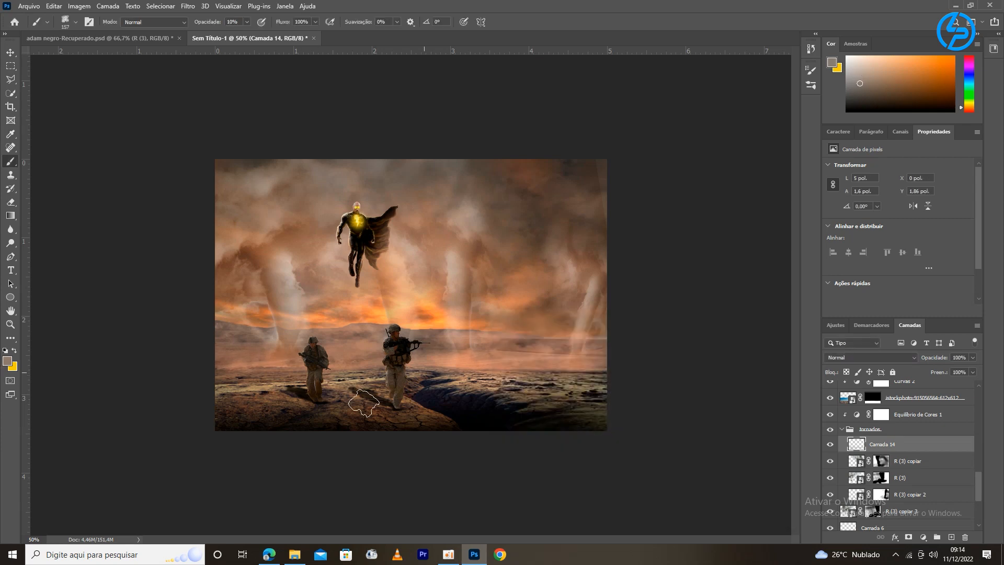
- Paint light grey dust on a new layer above Camada 14 at 19% brush opacity, and set Camada 14's opacity to 51%
left_click(8, 361)
left_click(508, 389)
left_click(746, 339)
left_click(951, 537)
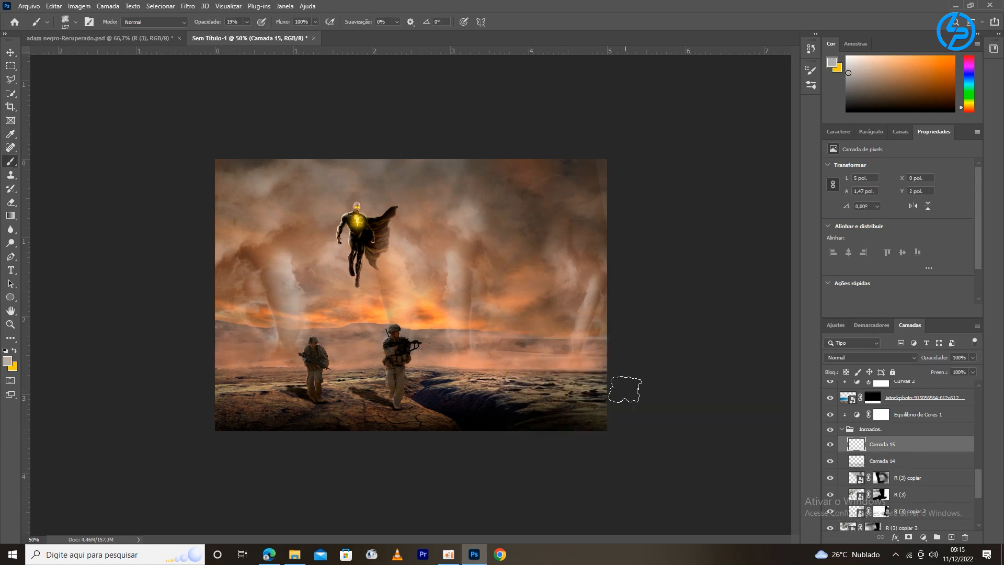
left_click(902, 461)
scroll(970, 427, "up", 10)
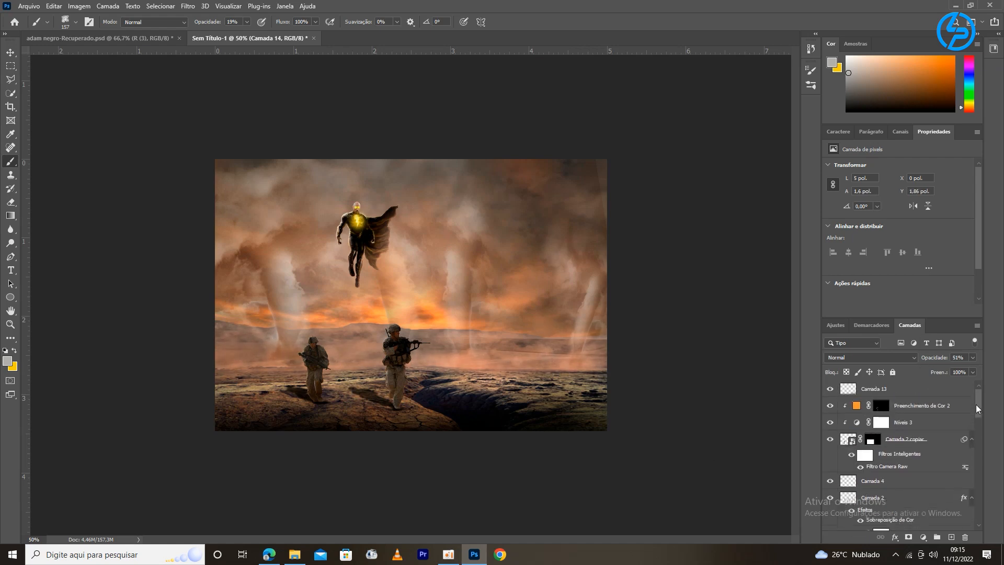
scroll(944, 438, "up", 4)
scroll(932, 465, "down", 2)
left_click(889, 459)
left_click(830, 460)
left_click(830, 459)
- Copy the flying debris layer pngwing.com (2) from adam negro-Recuperado.psd into Sem Título-1 beneath the hero
left_click(10, 52)
left_click(99, 38)
left_click(830, 390)
scroll(845, 464, "down", 6)
left_click(830, 407)
left_click(830, 407)
scroll(831, 409, "up", 6)
left_click(830, 406)
double_click(830, 405)
scroll(915, 450, "down", 3)
scroll(975, 456, "down", 2)
left_click(830, 400)
left_click_drag(413, 293, 345, 337)
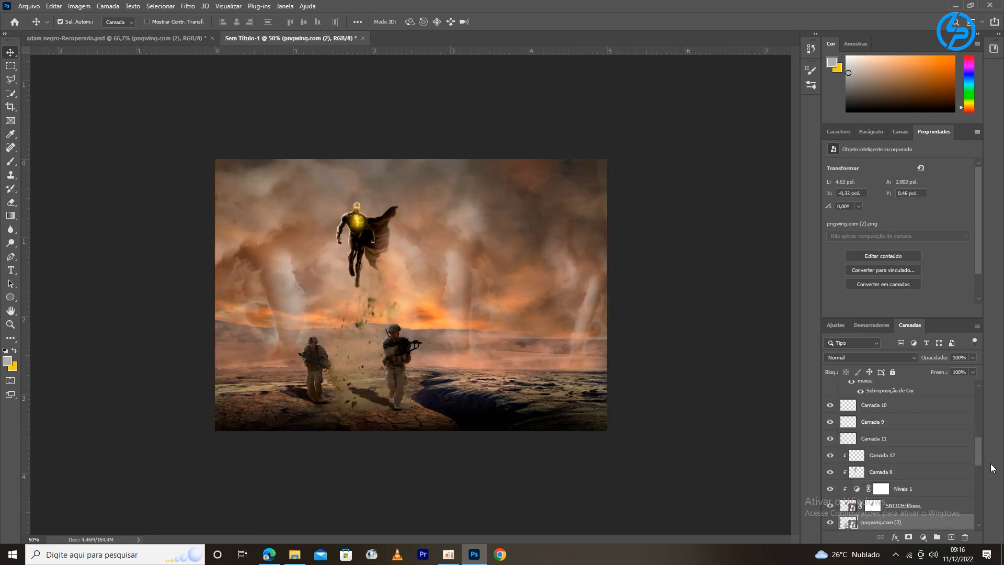
- Enlarge the debris layer to about 7.4 by 4 inches and position it over the scene's left side
scroll(934, 522, "up", 5)
left_click(868, 389)
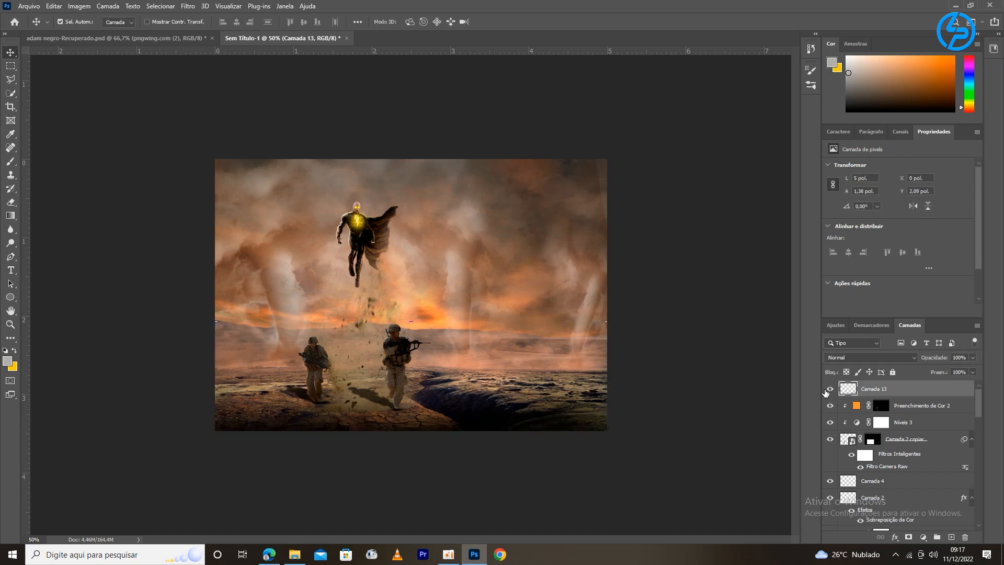
left_click(363, 360)
scroll(979, 456, "down", 3)
key("ctrl+t")
left_click_drag(552, 197, 761, 174)
left_click_drag(560, 326, 382, 323)
left_click_drag(542, 255, 606, 256)
left_click_drag(331, 342, 306, 330)
left_click(567, 22)
- Mask the debris layer and fade its lower part over the ground with a 252 px soft black brush at 19% opacity
left_click(909, 536)
key("b")
left_click(75, 22)
left_click(55, 117)
left_click_drag(104, 56, 108, 55)
left_click_drag(261, 398, 209, 434)
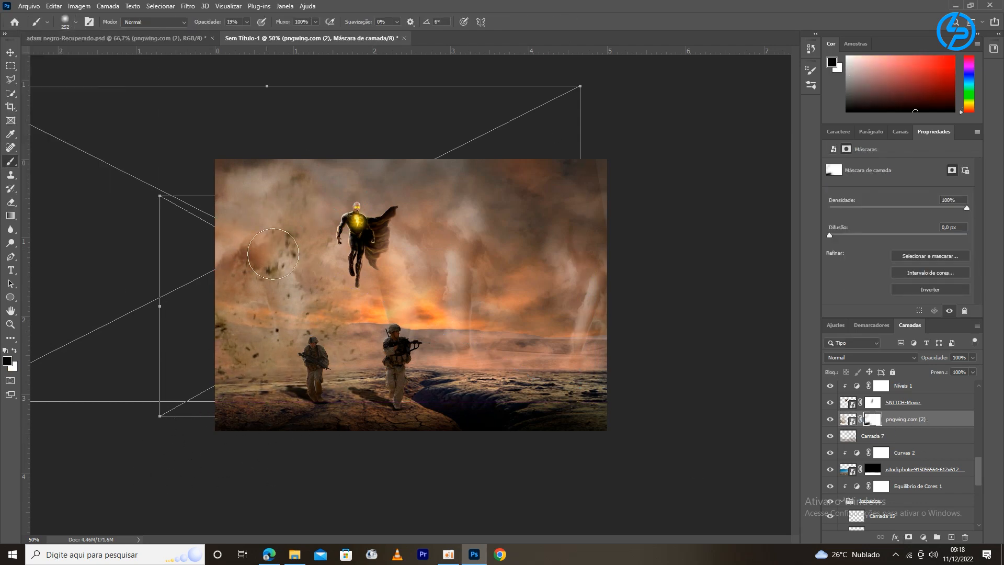
- Duplicate the masked debris layer, flip the copy horizontally, and move it to the scene's right side
left_click(941, 421)
key("ctrl+j")
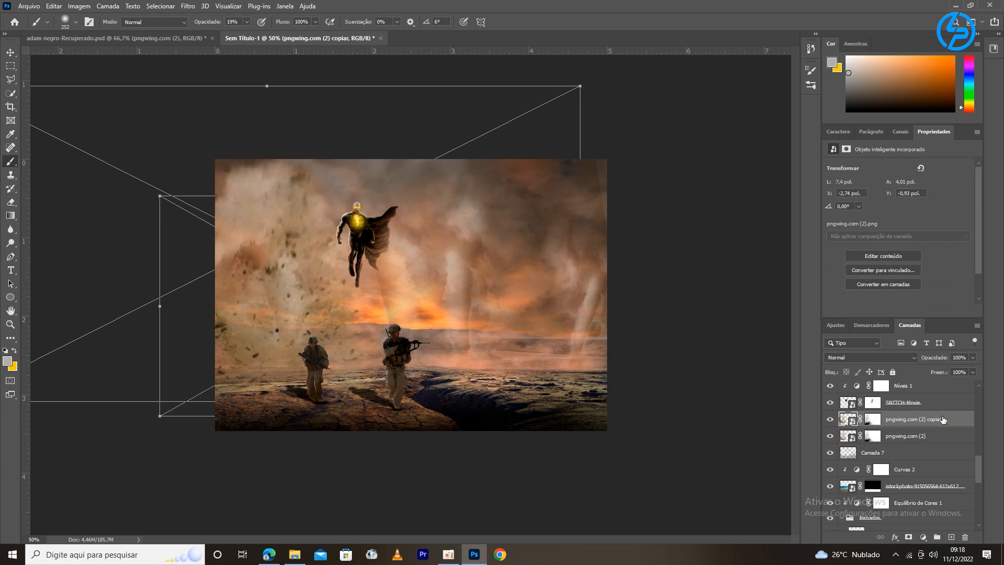
key("ctrl+t")
left_click(54, 6)
left_click(230, 438)
left_click_drag(288, 314, 571, 324)
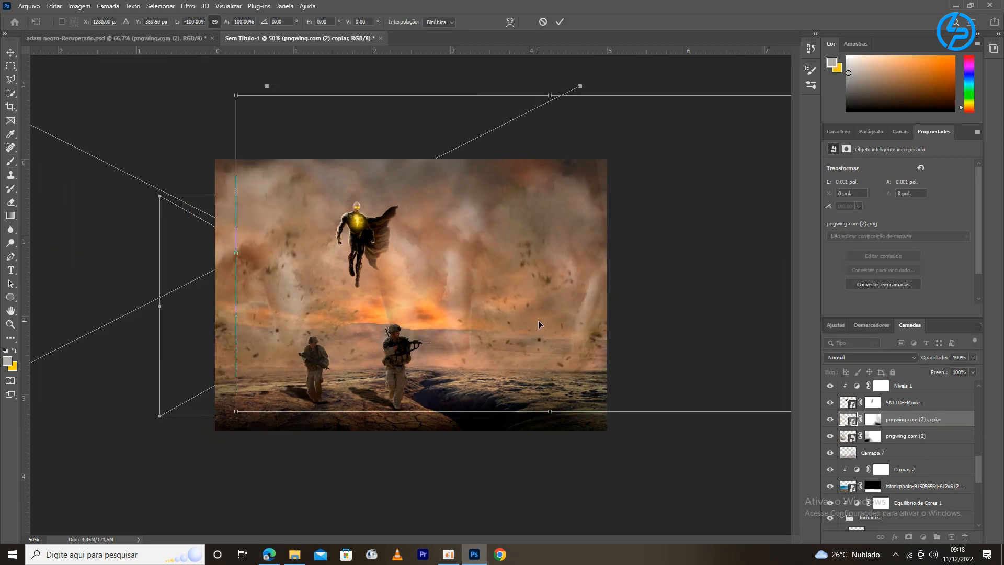
left_click(560, 24)
- Duplicate the right-hand debris, flip this second copy horizontally, and place it across the centre of the scene
left_click(10, 53)
key("ctrl+j")
left_click(54, 6)
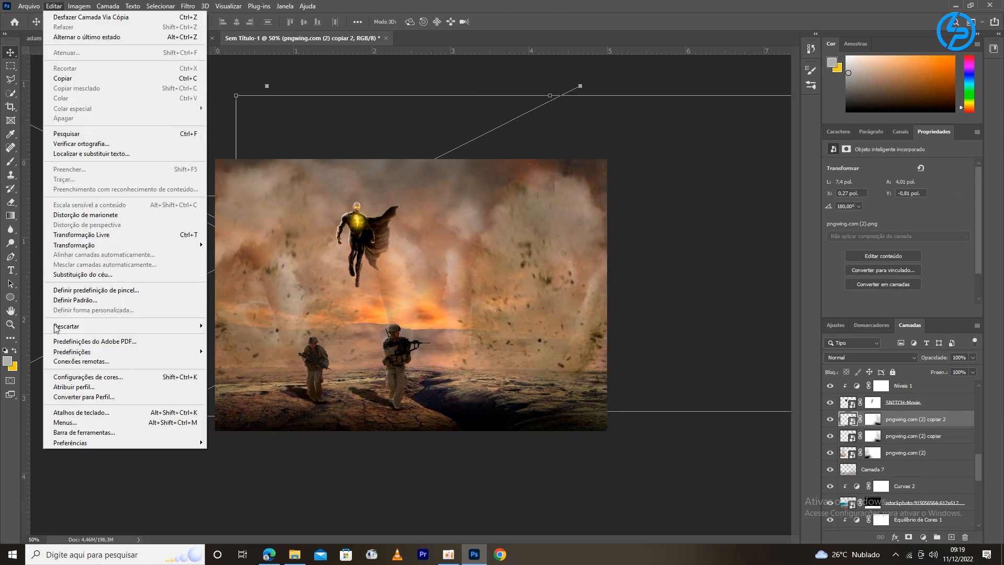
mouse_move(78, 245)
left_click(230, 439)
left_click_drag(547, 315, 409, 314)
key("ctrl+t")
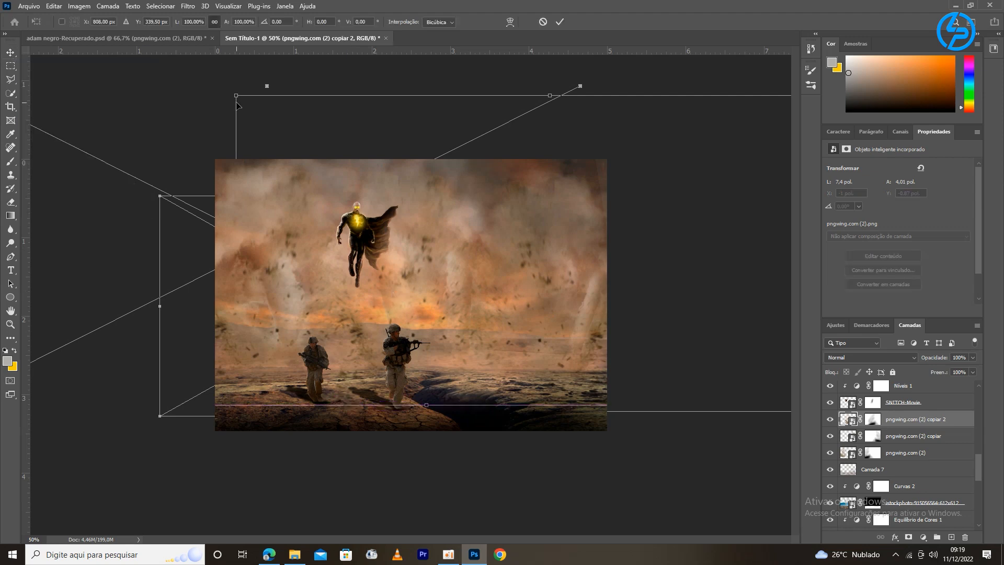
key("Return")
- Merge the three pngwing.com (2) debris layers into a single layer
left_click(384, 269)
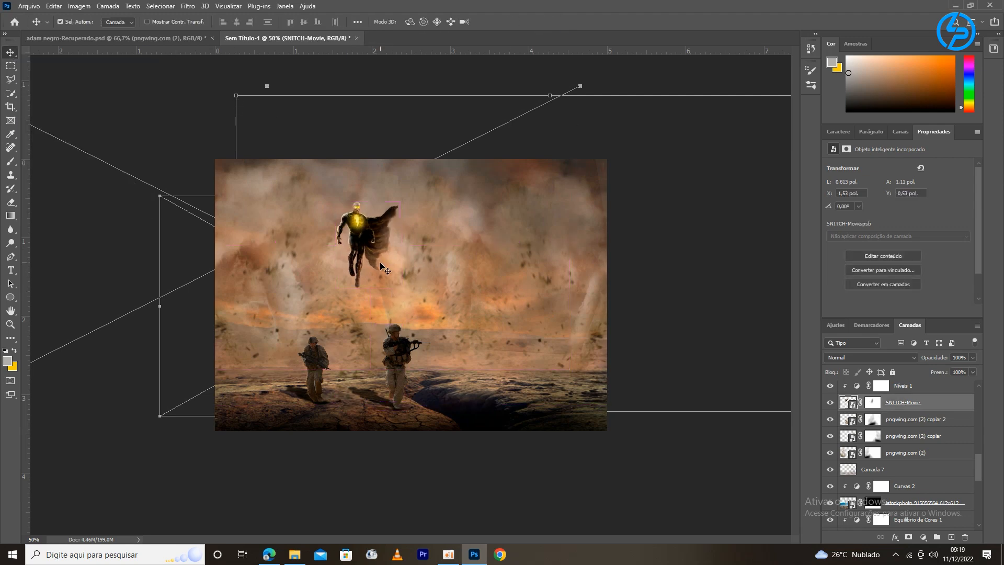
left_click(904, 421)
left_click(906, 452, "shift")
left_click(923, 537)
key("Escape")
key("ctrl+e")
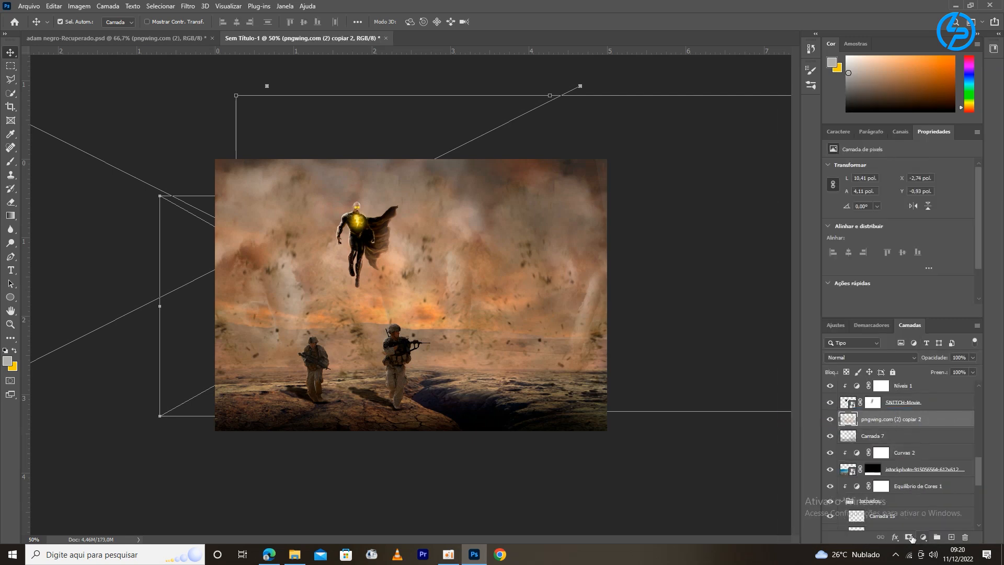
- Soften the merged debris on a layer mask with a 252 px soft brush at 6% opacity, and change the layer's blend mode
left_click(909, 536)
key("b")
left_click(75, 21)
left_click_drag(274, 350, 253, 321)
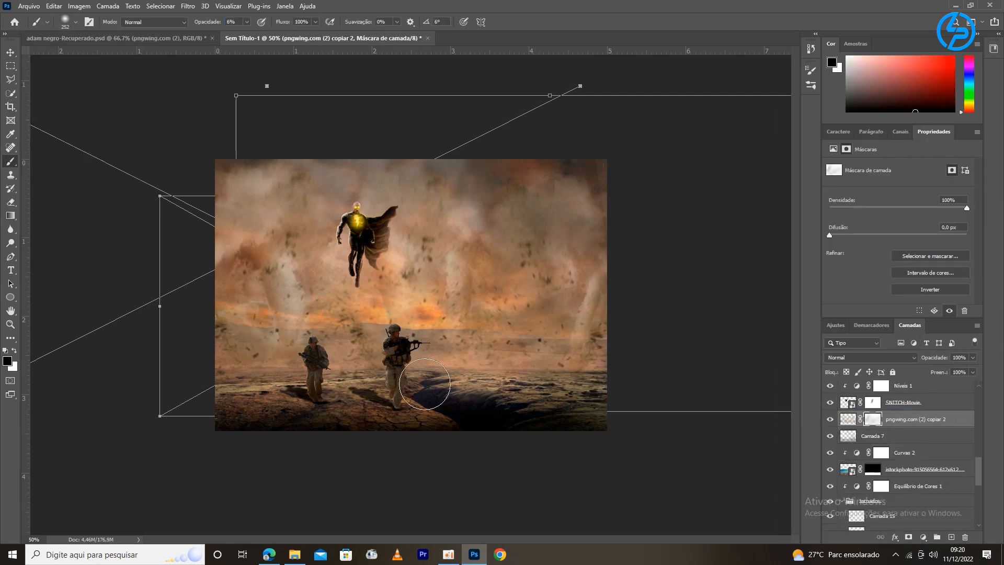
left_click(912, 360)
left_click(833, 463)
- Paint additional black shading over the ground around the soldiers on Camada 13
key("ctrl+minus")
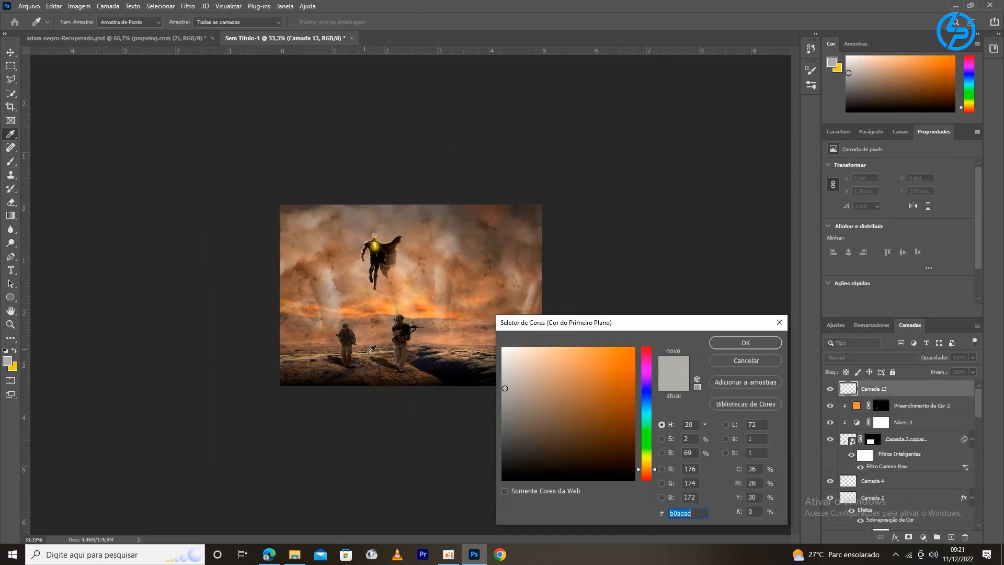
left_click(745, 342)
mouse_move(528, 356)
left_mouse_down()
mouse_move(309, 348)
mouse_move(379, 349)
left_mouse_up()
key("ctrl+minus")
key("ctrl+minus")
key("ctrl+minus")
key("ctrl+plus")
key("ctrl+plus")
key("ctrl+plus")
key("v")
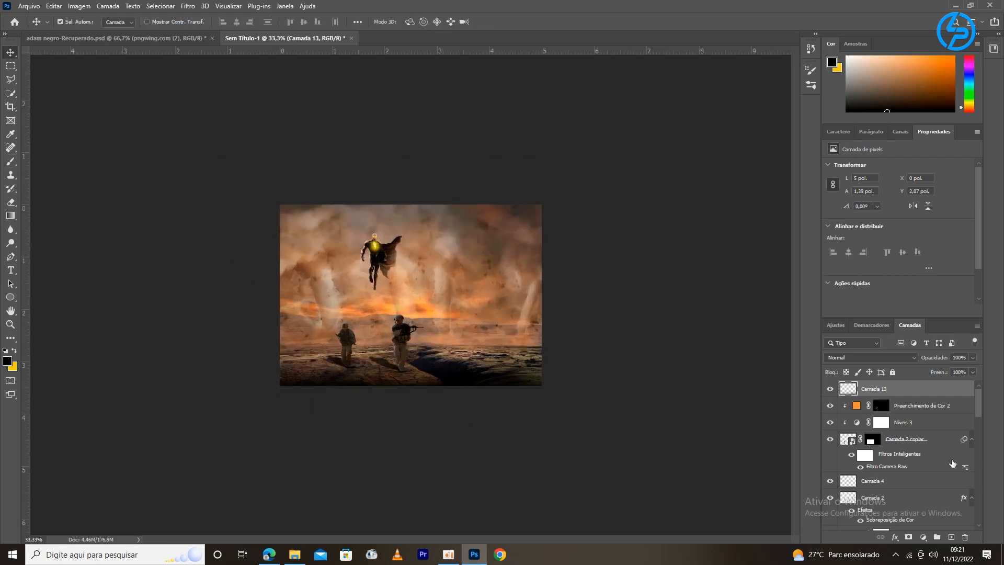
- Touch up the layer mask of the tornado layer R (3) copiar with the brush
scroll(889, 450, "down", 5)
left_click(841, 441)
scroll(964, 493, "down", 3)
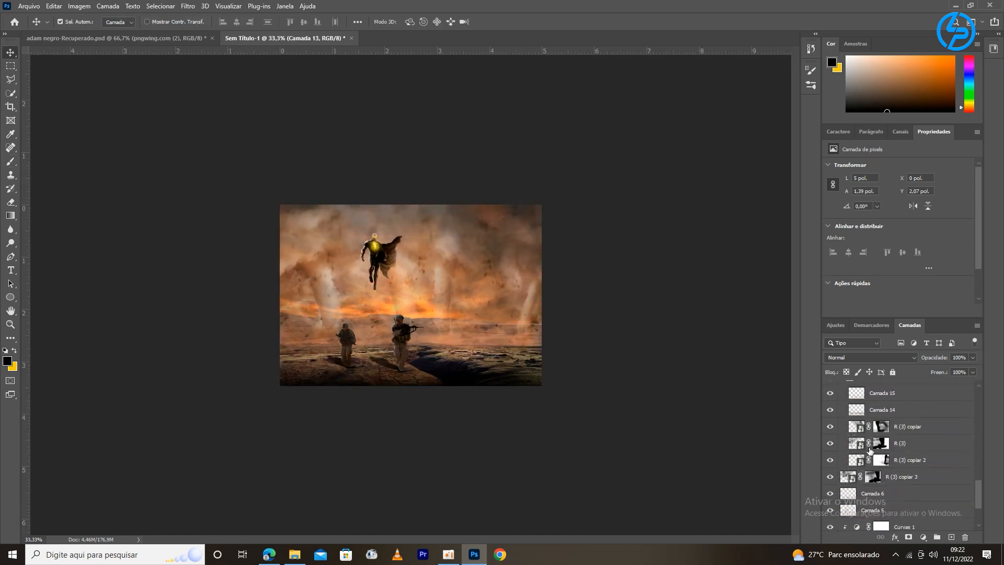
left_click(881, 426)
left_click(8, 162)
key("ctrl+minus")
key("ctrl+plus")
key("ctrl+plus")
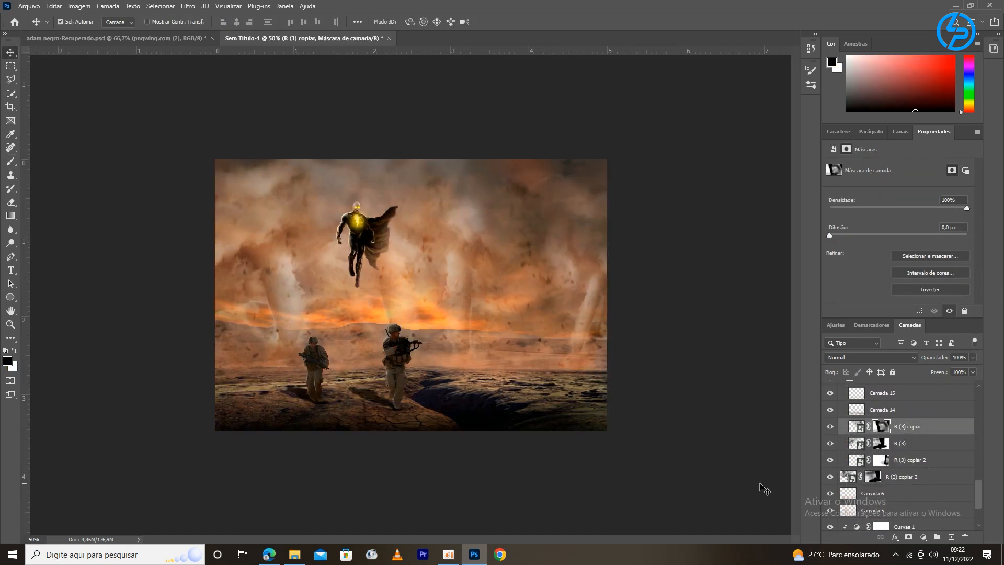
- Add a new layer between Camada 13 and Preenchimento de Cor 2, and ready the 157 px smoke brush
scroll(883, 416, "up", 8)
left_click(872, 406)
left_click(10, 161)
left_click(76, 22)
left_click(39, 119)
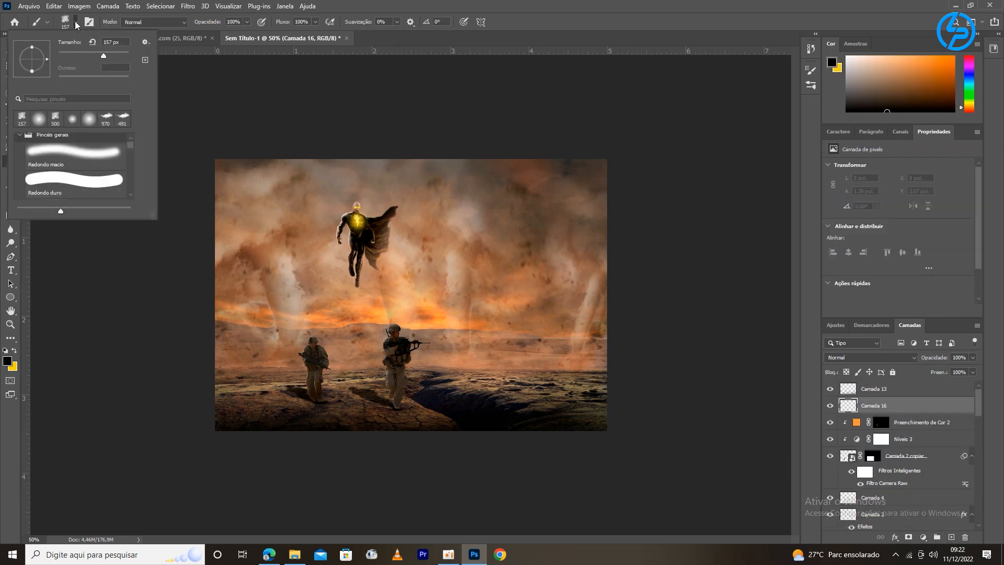
- Paint dark brown dust over the ground on Camada 16 at 13% brush opacity, and set the layer's blend mode to Luz Direta
left_click(8, 361)
left_click(460, 390)
key("Return")
left_click_drag(549, 401, 586, 375)
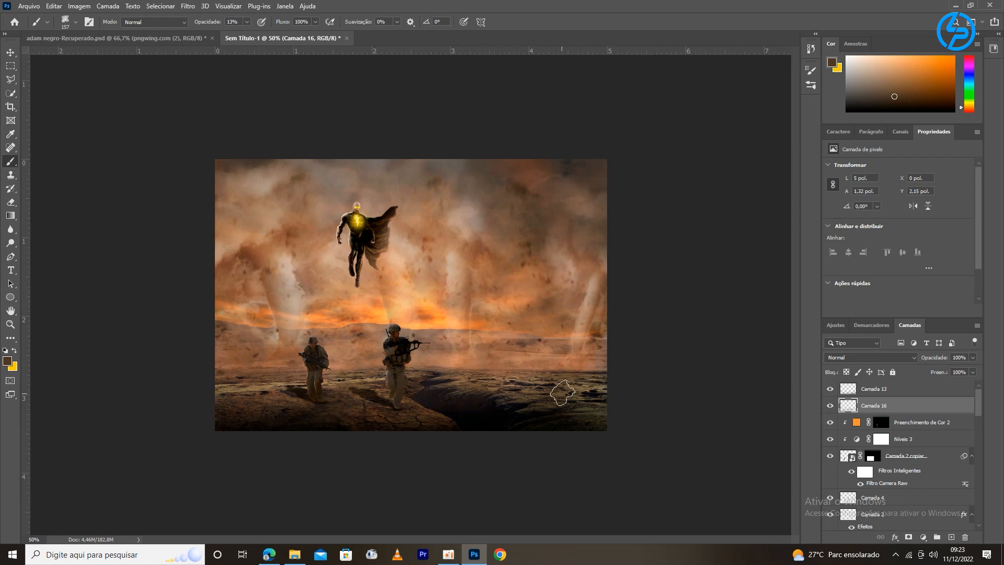
left_click(889, 357)
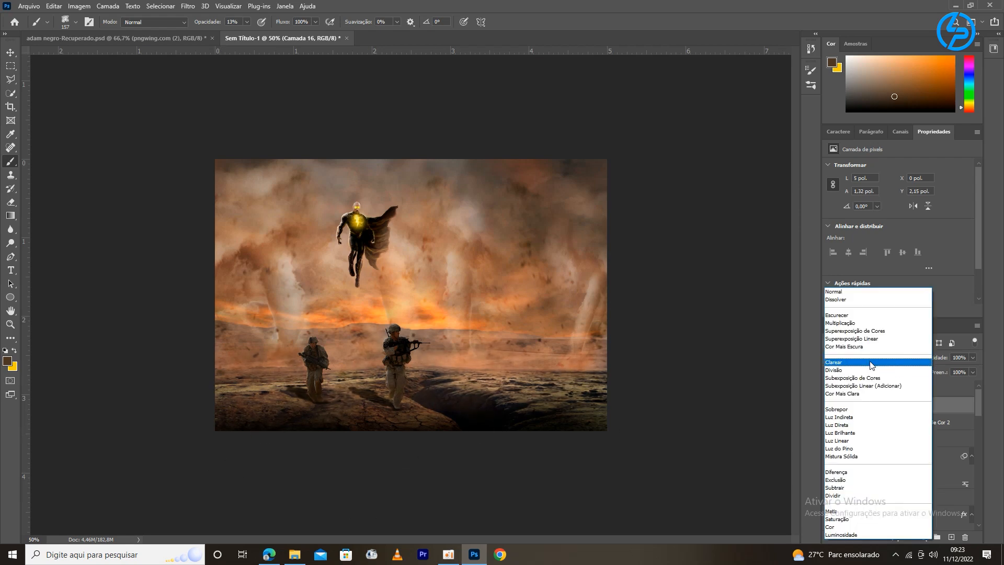
left_click(858, 428)
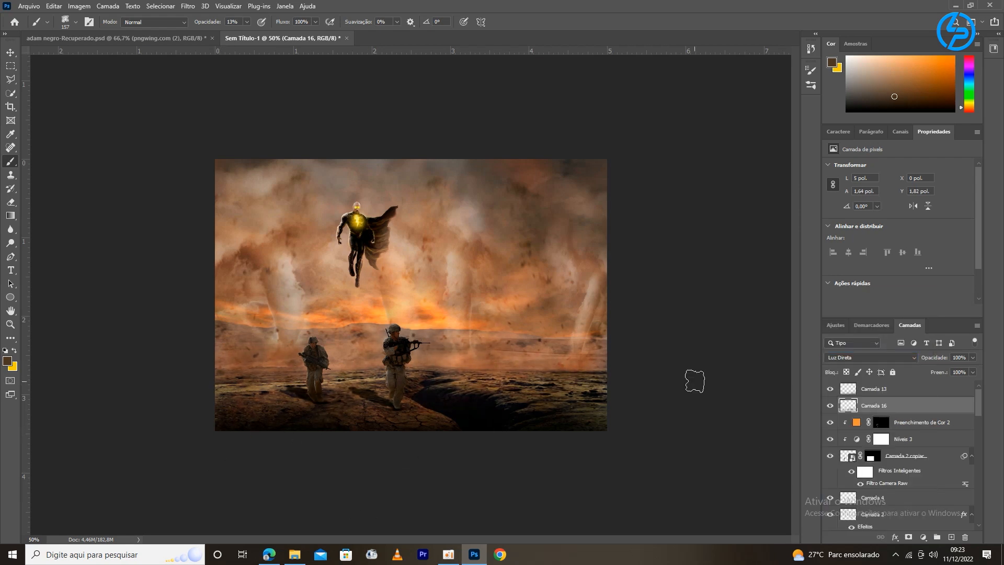
- Place logo instagran 1 as the top layer, scaled to about 0.9 inches wide in the image's lower-left corner
left_click_drag(441, 461, 261, 368)
left_click_drag(545, 163, 340, 363)
left_click_drag(321, 404, 276, 419)
left_click_drag(265, 424, 265, 424)
left_click(567, 22)
key("ctrl+minus")
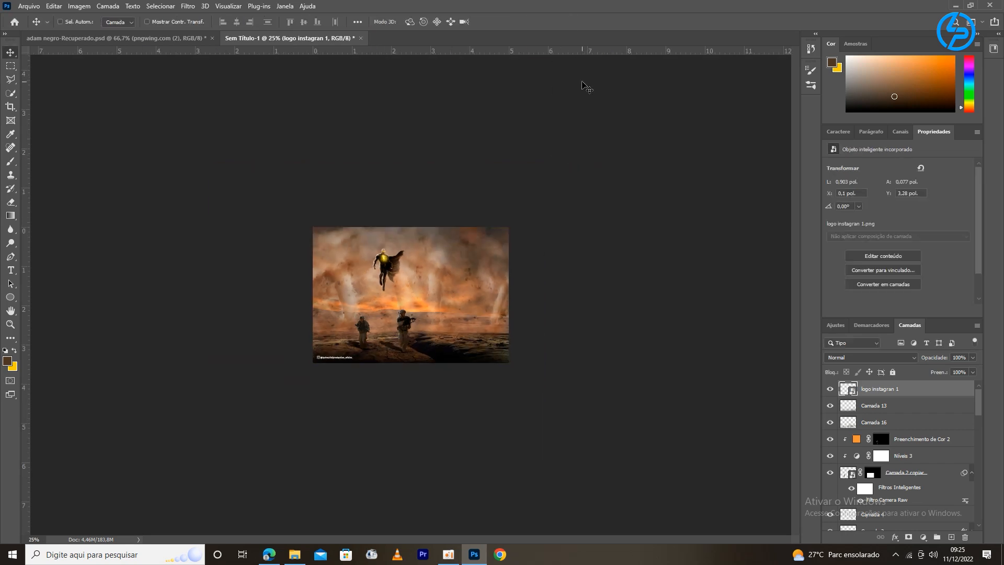
- Stamp all visible layers into a new top layer and convert it to a smart object
key("ctrl+shift+alt+e")
right_click(940, 391)
left_click(839, 251)
- Apply Camera Raw to Camada 17 with Temperatura +3, Colorir +2, Exposição +0.10, Contraste +3 and Textura +3
left_click(188, 6)
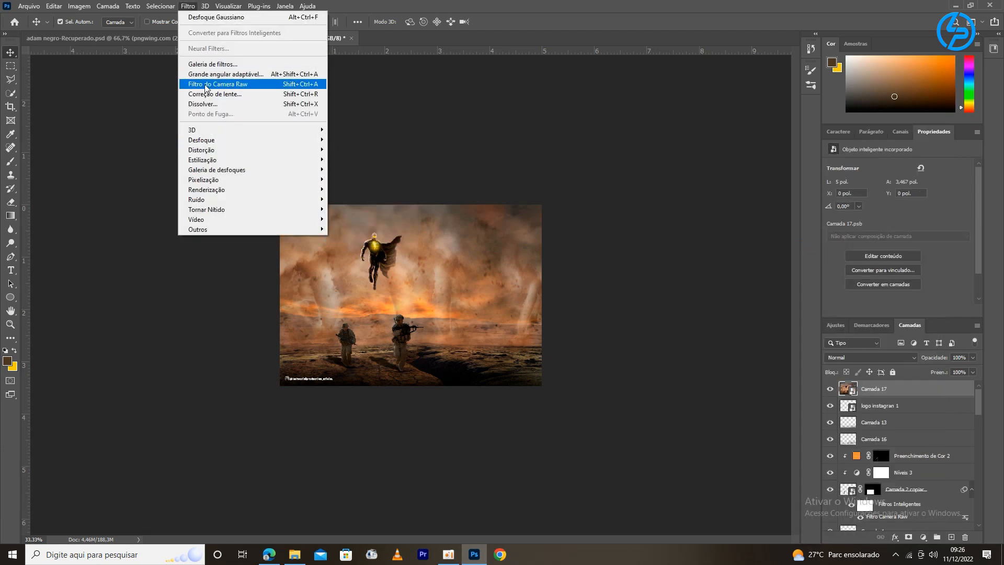
left_click(204, 85)
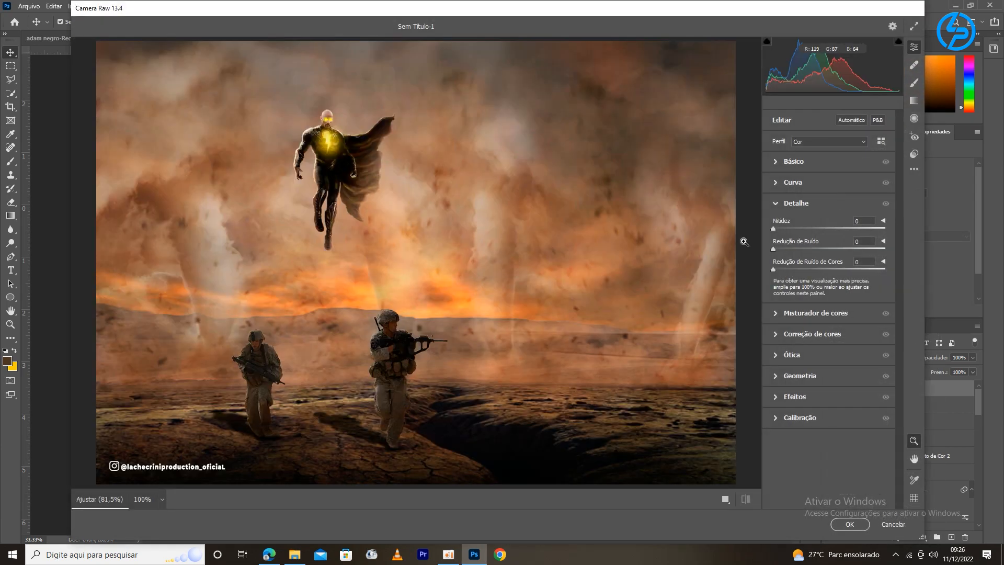
left_click_drag(831, 204, 832, 208)
left_click_drag(829, 244, 832, 250)
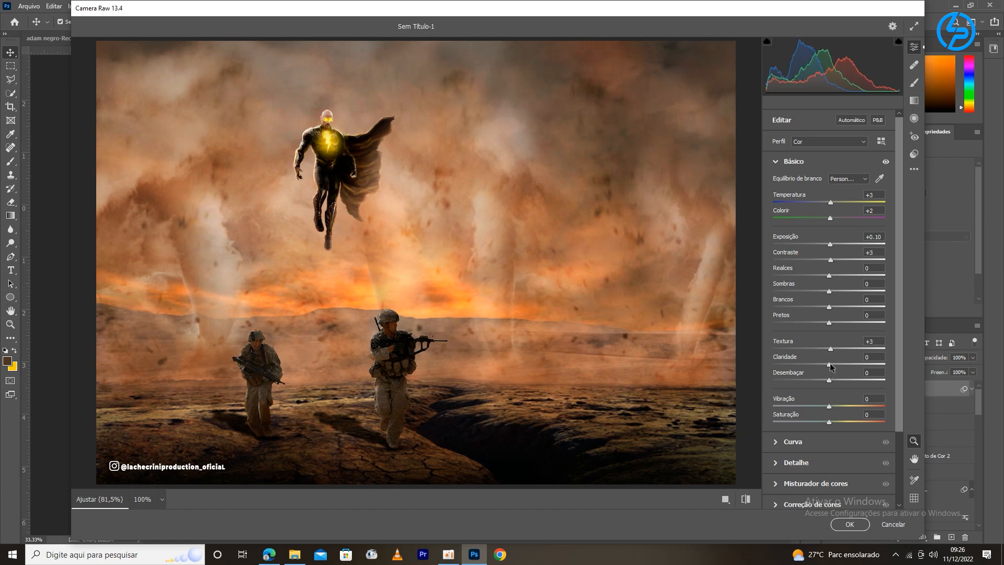
left_click(847, 524)
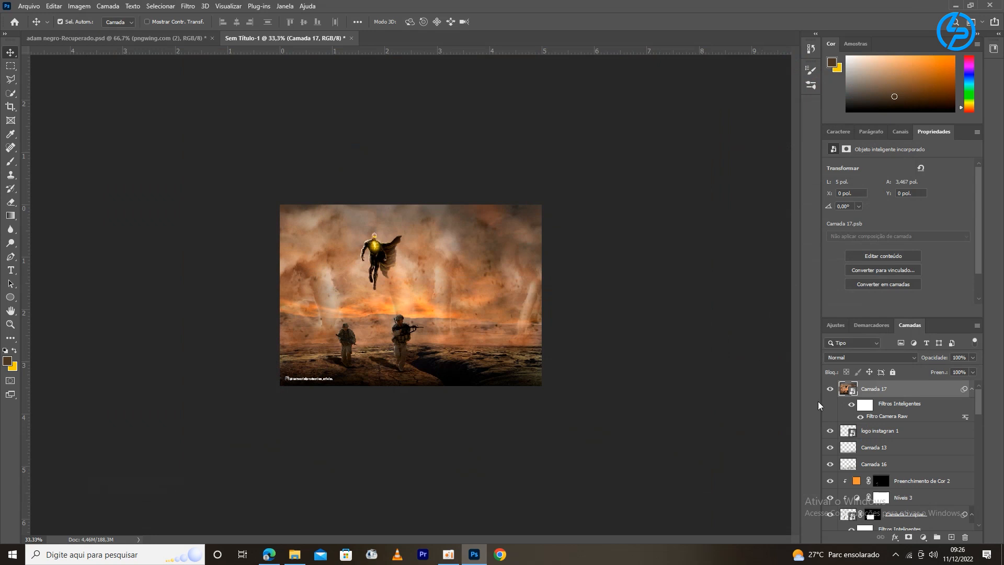
- Add an Equilíbrio de Cores adjustment above Camada 17 and shift its midtones slightly toward yellow
left_click(923, 537)
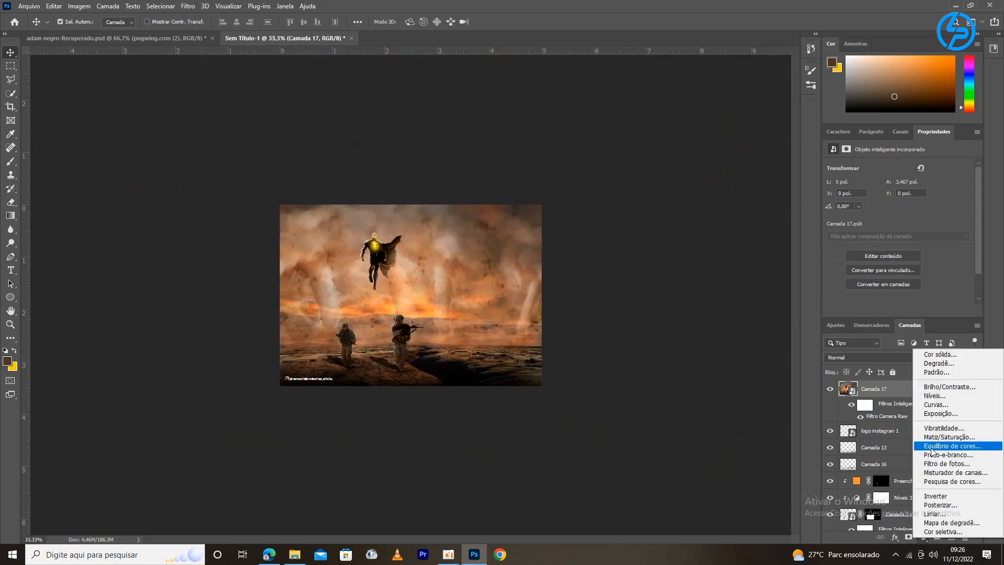
left_click(932, 447)
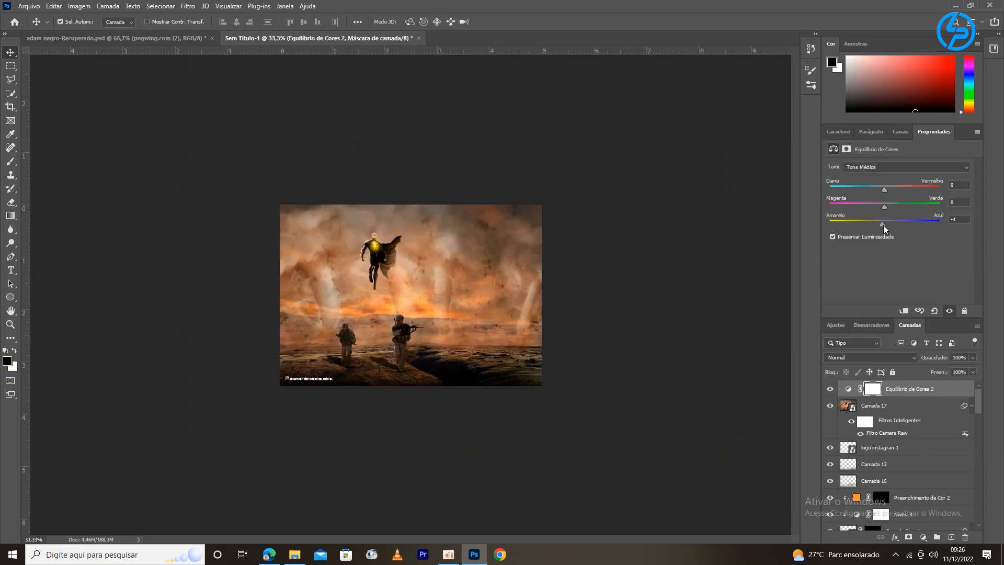